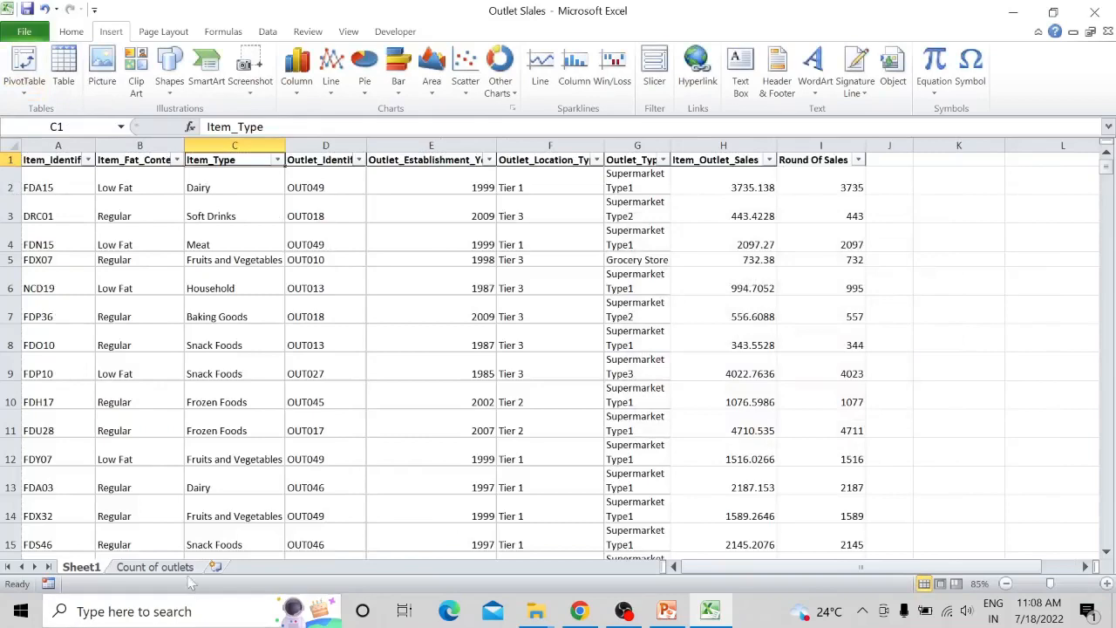
# - Open the Count of outlets sheet and examine the pivot report that counts each outlet type
pyautogui.click(186, 569)
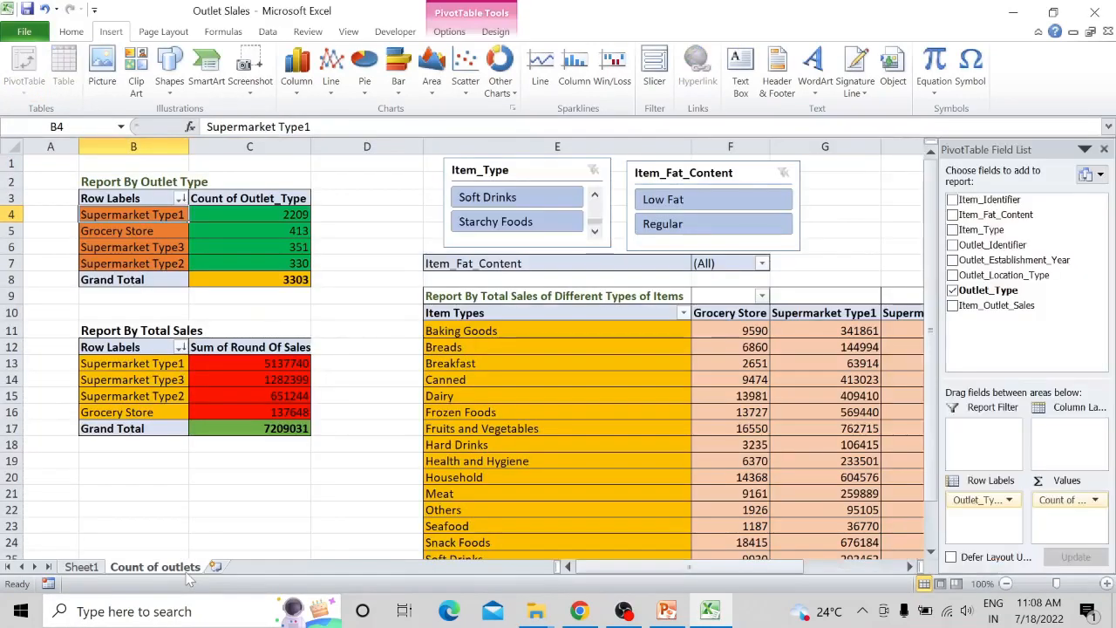
pyautogui.click(148, 193)
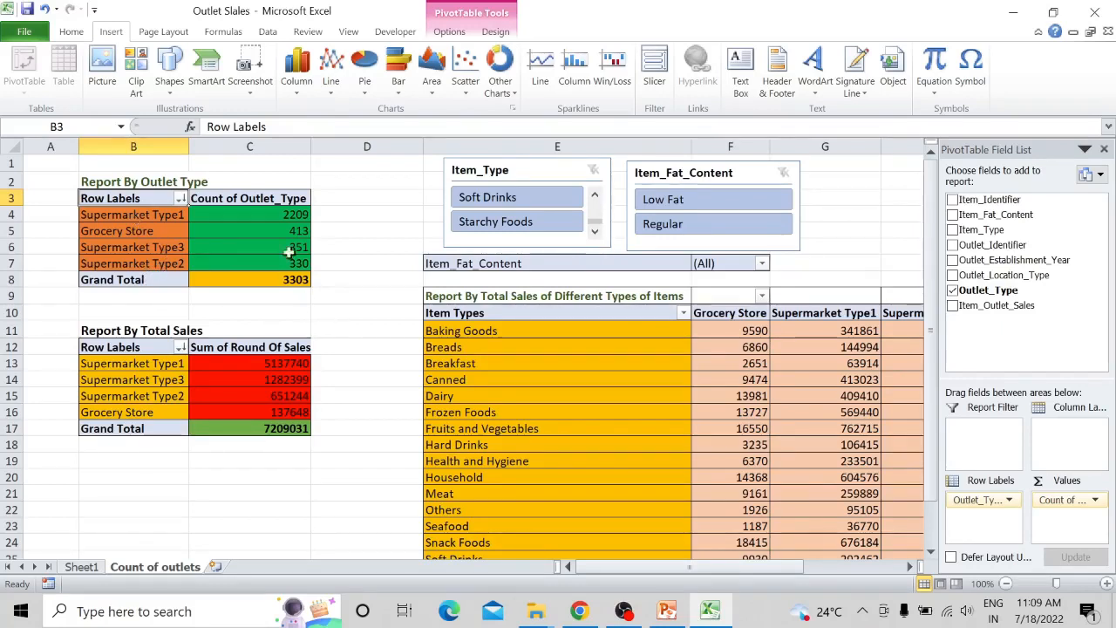
pyautogui.moveTo(263, 286)
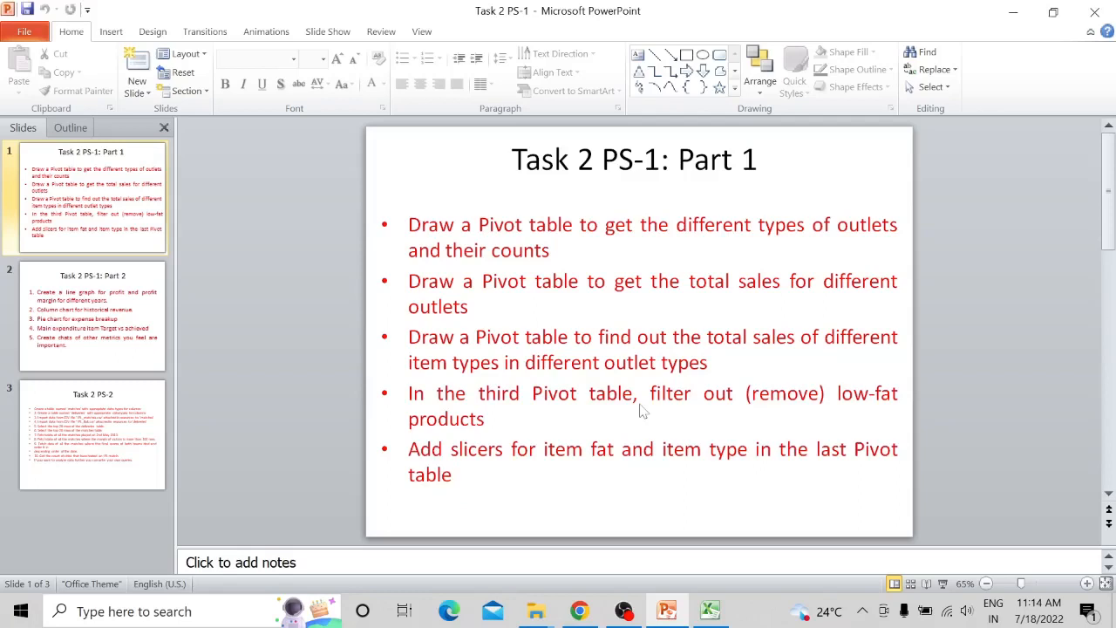
# - Switch to the Excel workbook and view the source data on Sheet1 before returning to the Count of outlets sheet
pyautogui.click(724, 611)
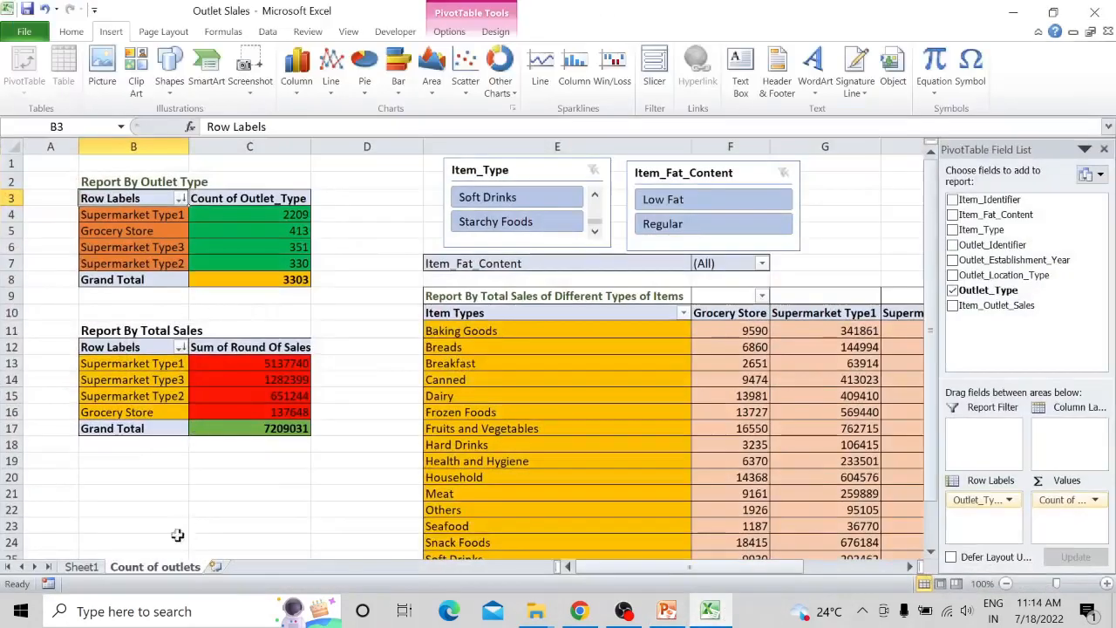
pyautogui.click(92, 566)
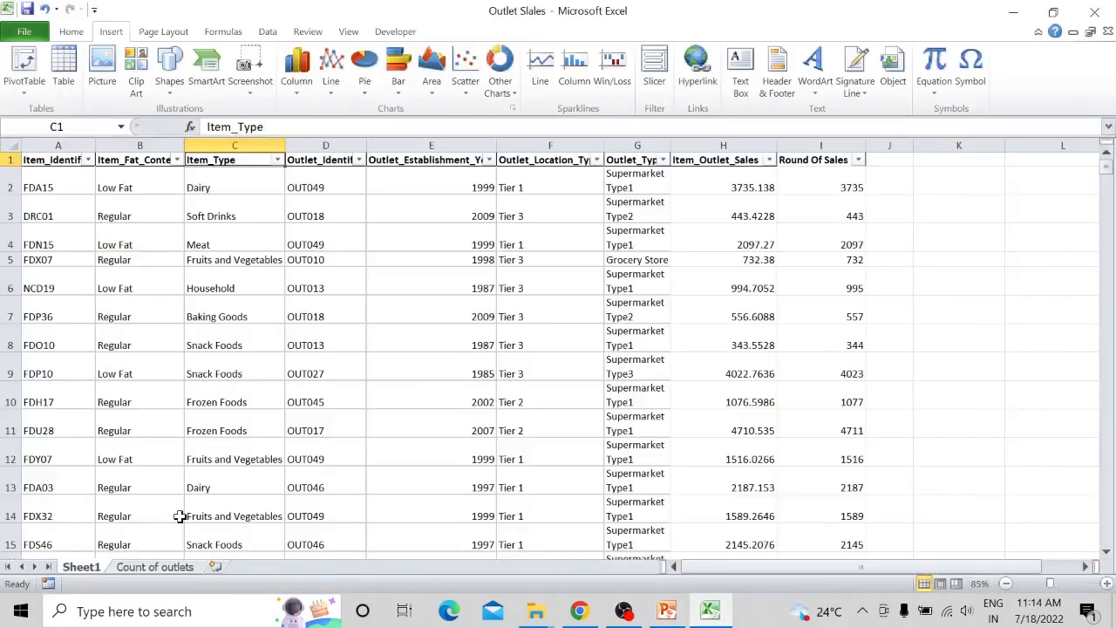
pyautogui.click(161, 568)
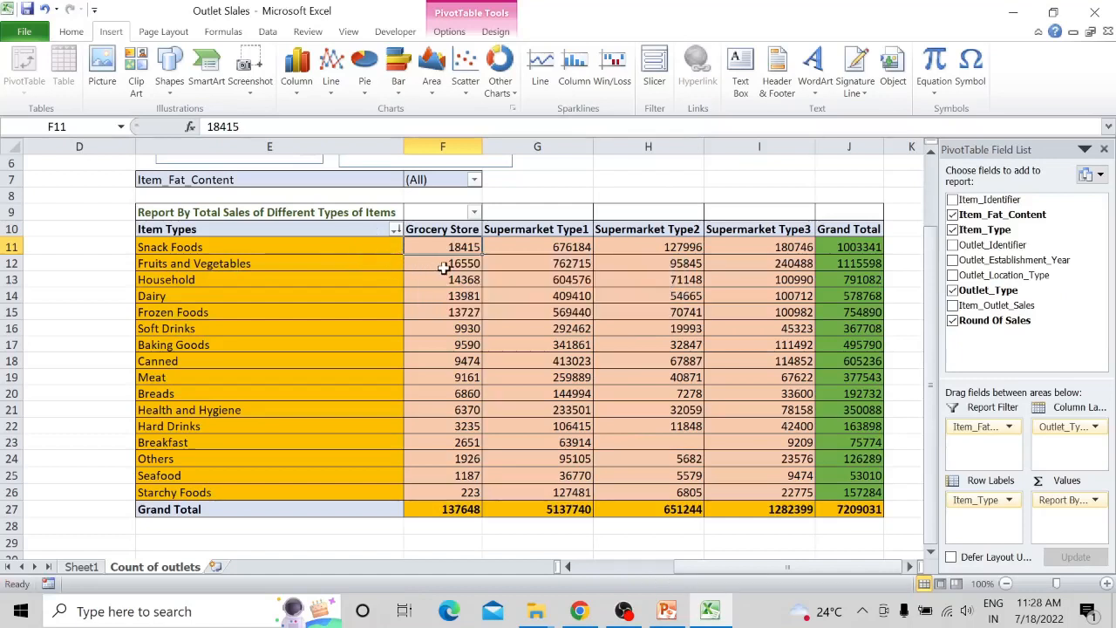
# - Sort the item types in the total sales pivot table by Supermarket Type1 values from largest to smallest
pyautogui.click(529, 251)
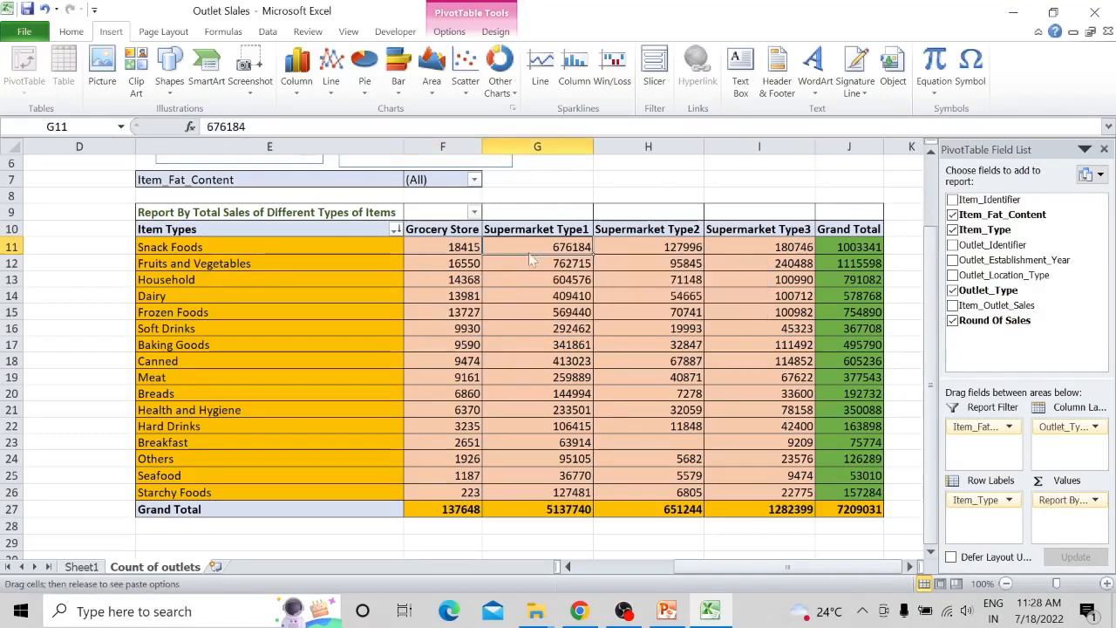
pyautogui.rightClick(540, 248)
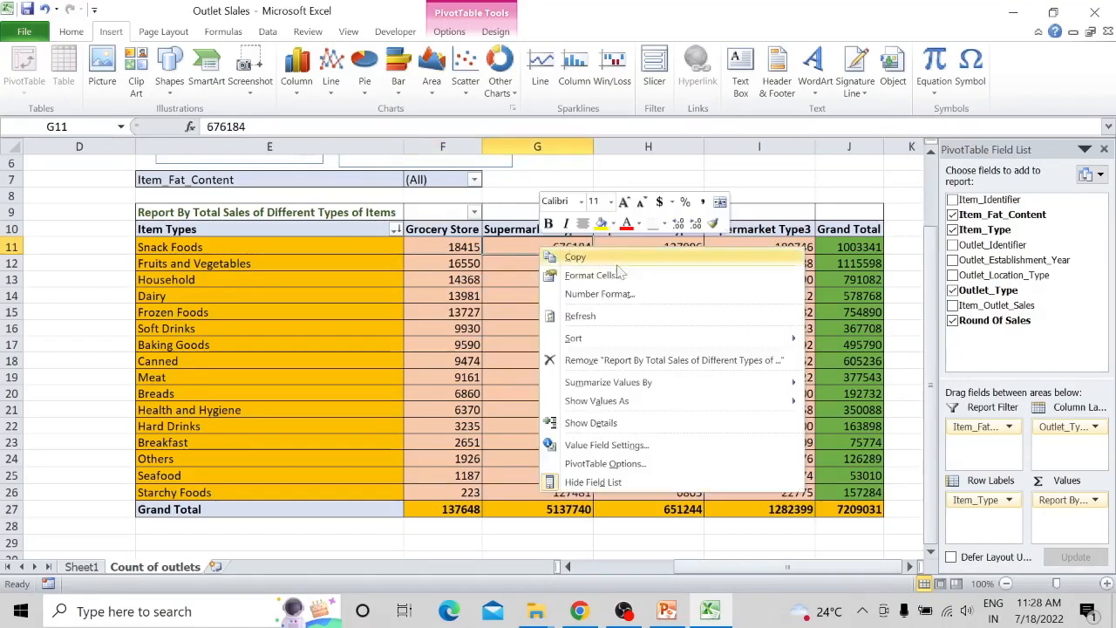
pyautogui.moveTo(620, 339)
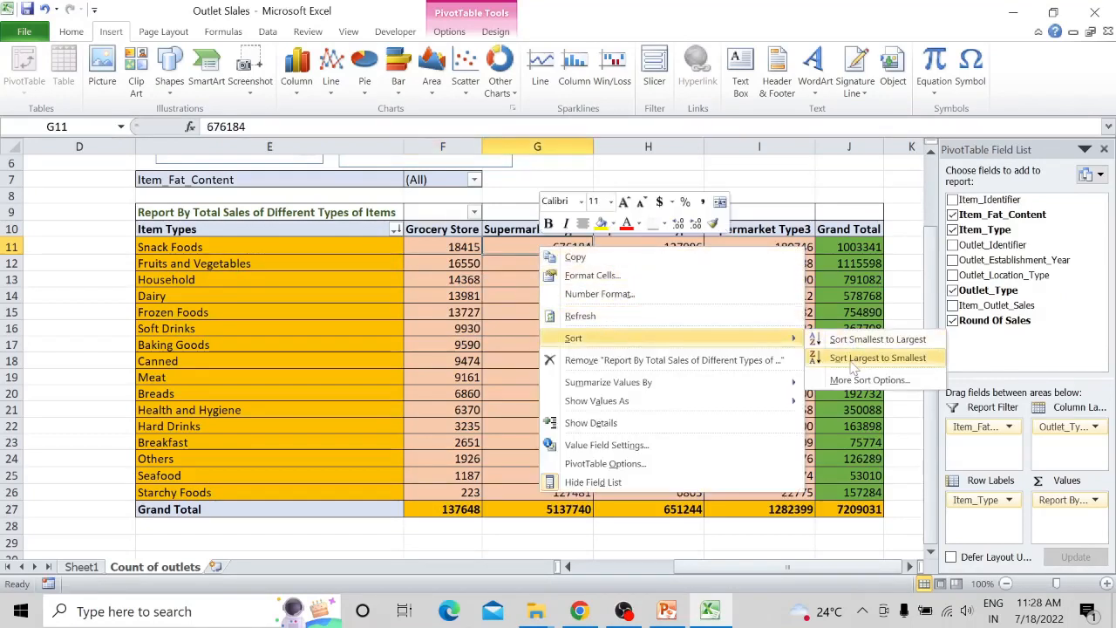
pyautogui.click(876, 357)
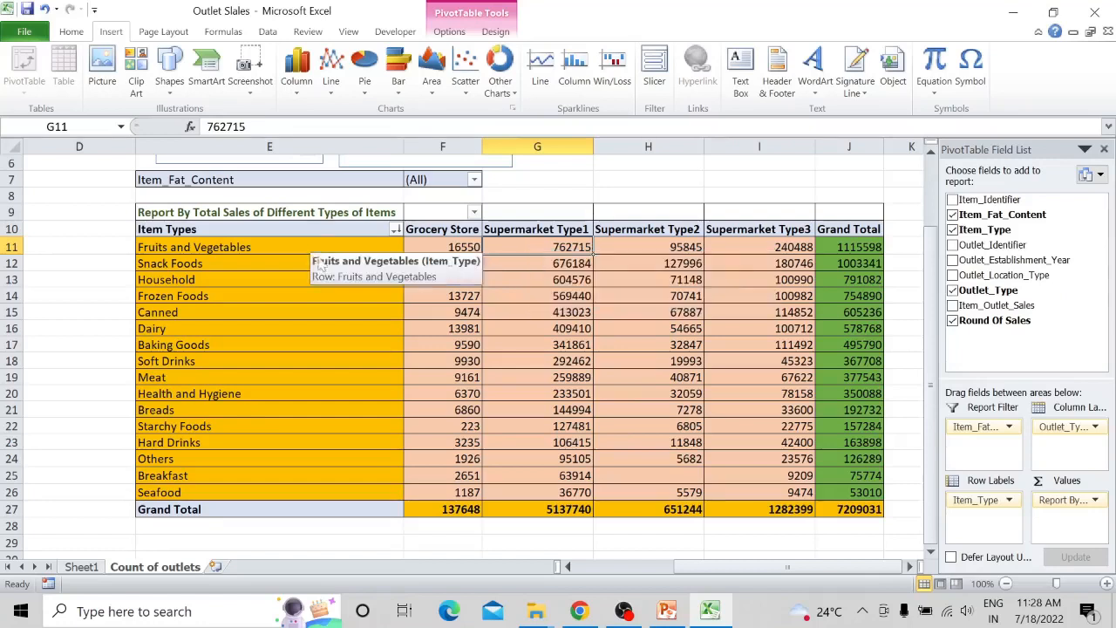
# - Sort the item types in the pivot table by Supermarket Type2 values from largest to smallest
pyautogui.click(679, 250)
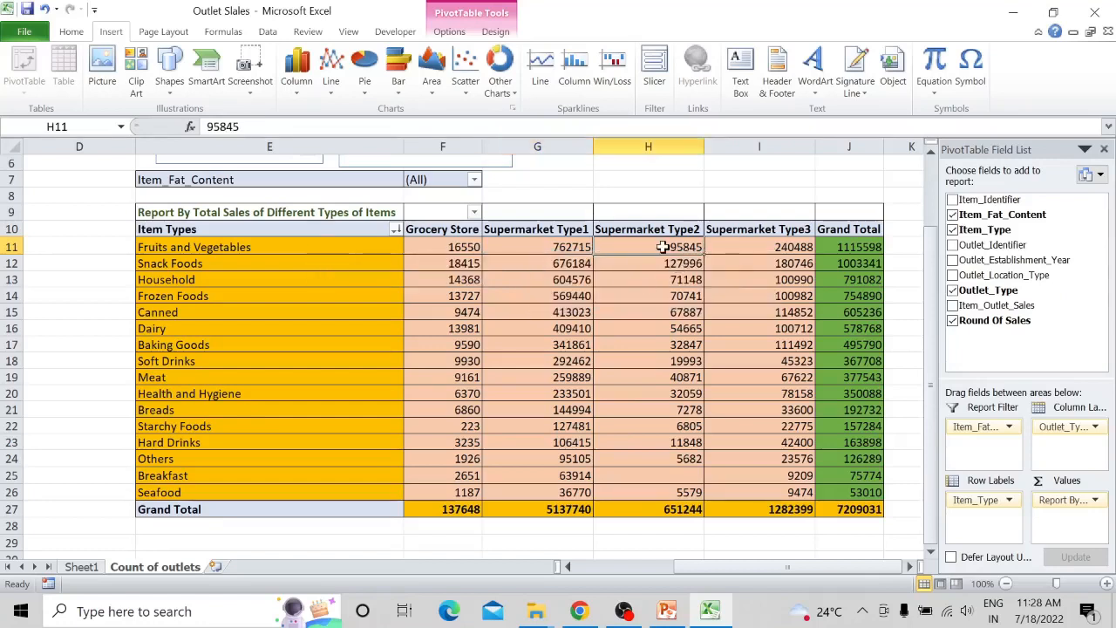
pyautogui.rightClick(662, 248)
pyautogui.moveTo(762, 341)
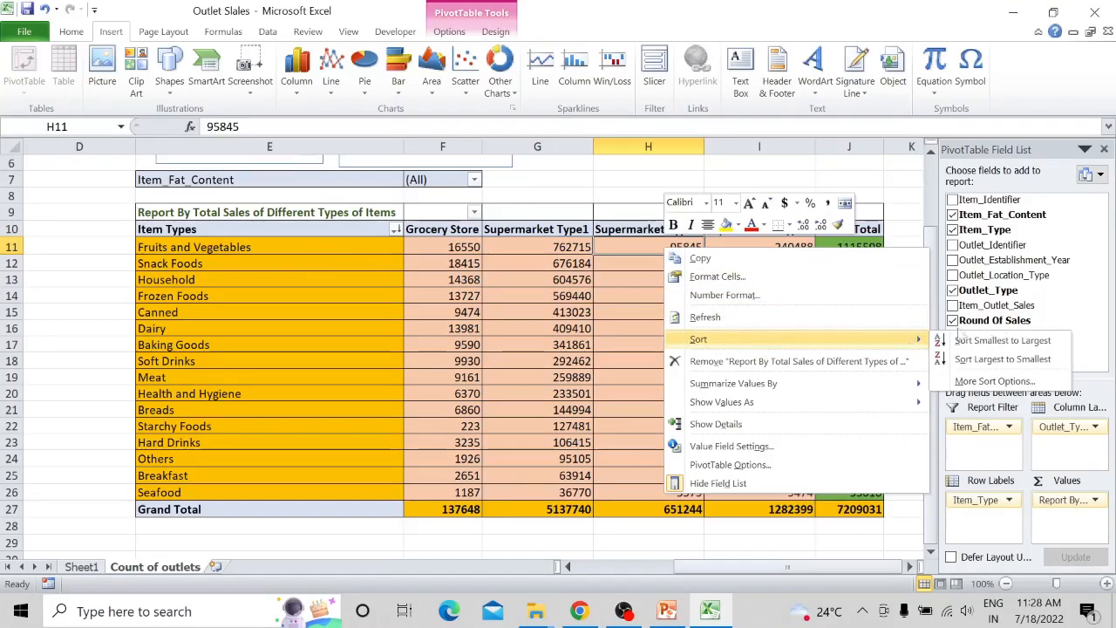
pyautogui.click(1002, 358)
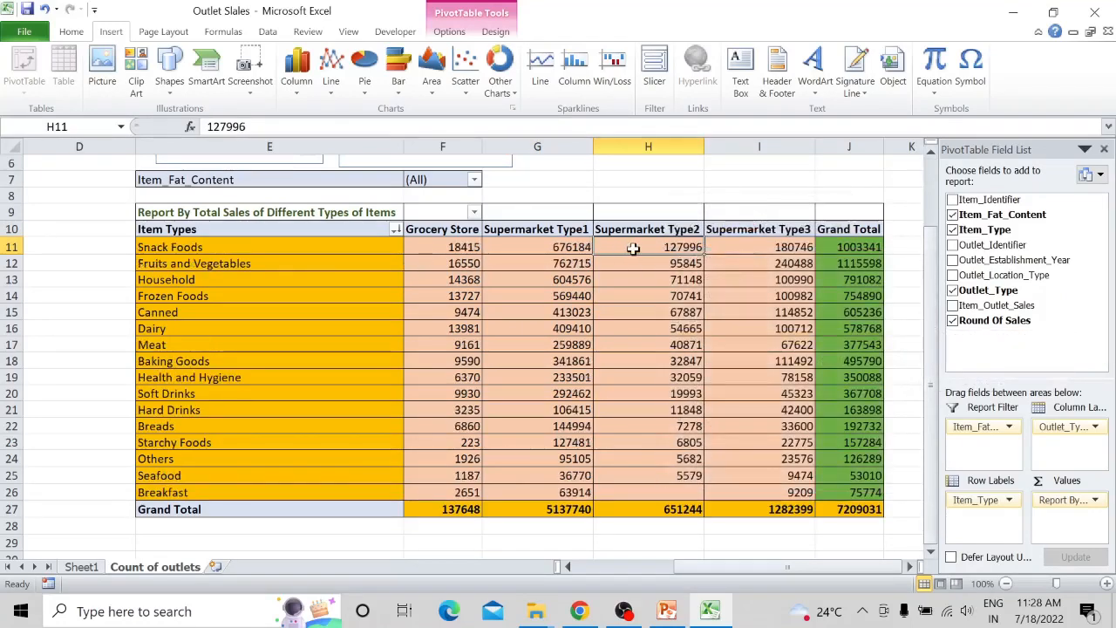
# - Sort the item types in the pivot table by Supermarket Type3 values from largest to smallest
pyautogui.click(748, 249)
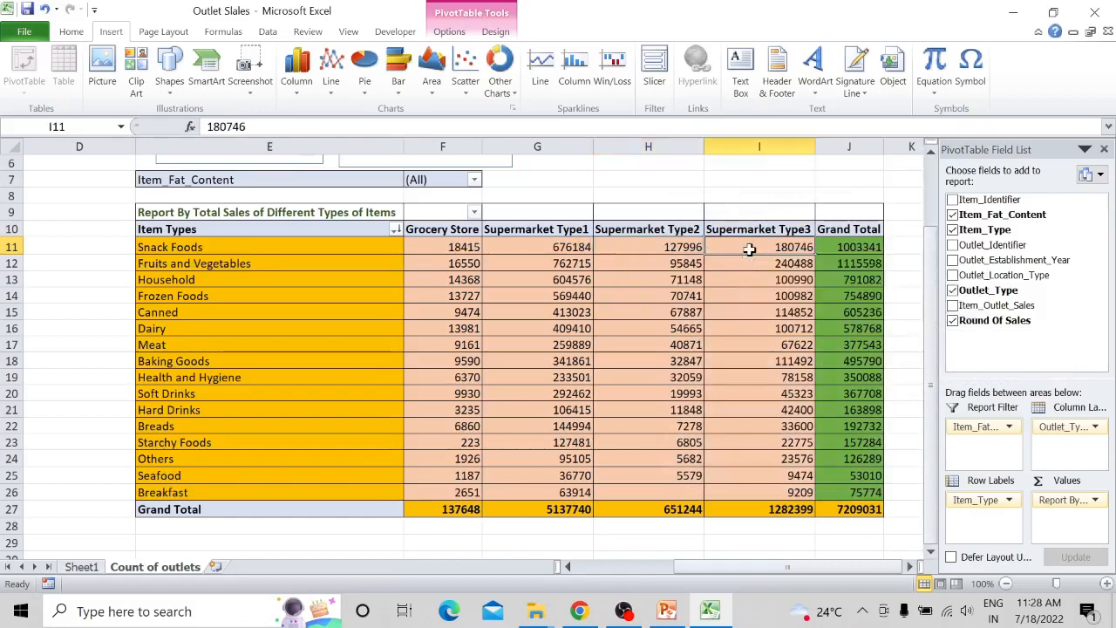
pyautogui.rightClick(748, 249)
pyautogui.moveTo(998, 347)
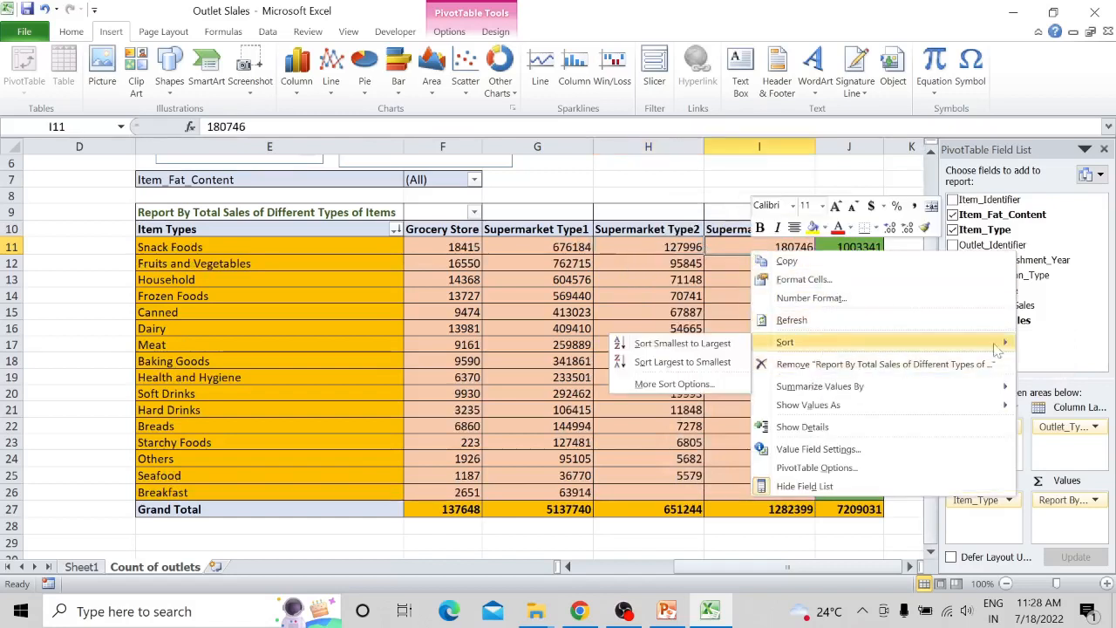
pyautogui.click(710, 362)
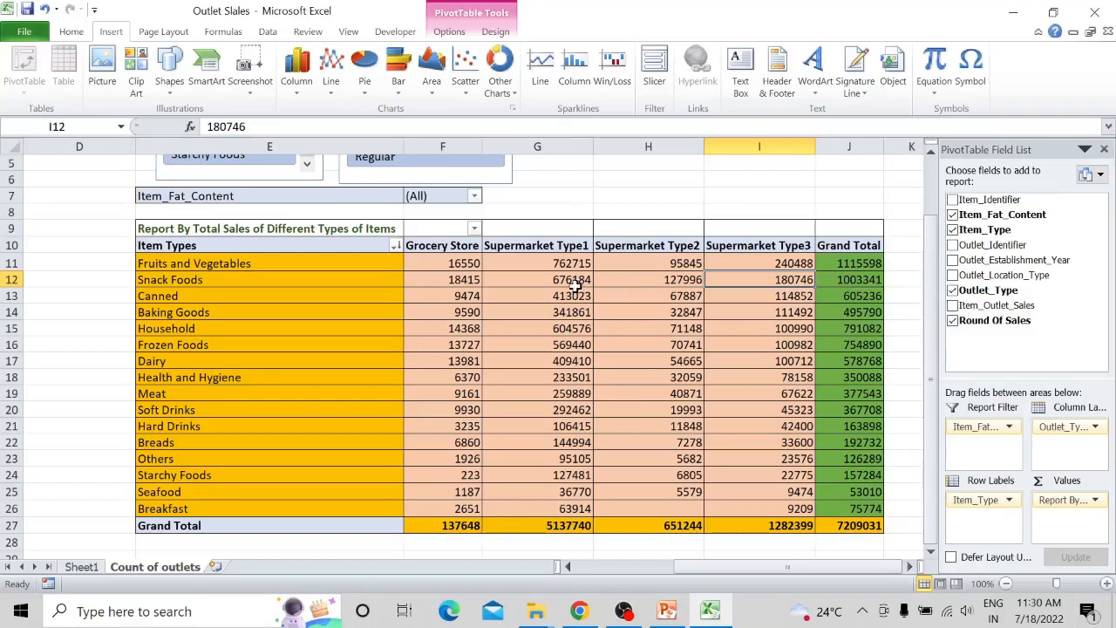
# - Examine the Grand Total column and the outlet type totals in the report by total sales of different item types
pyautogui.click(845, 282)
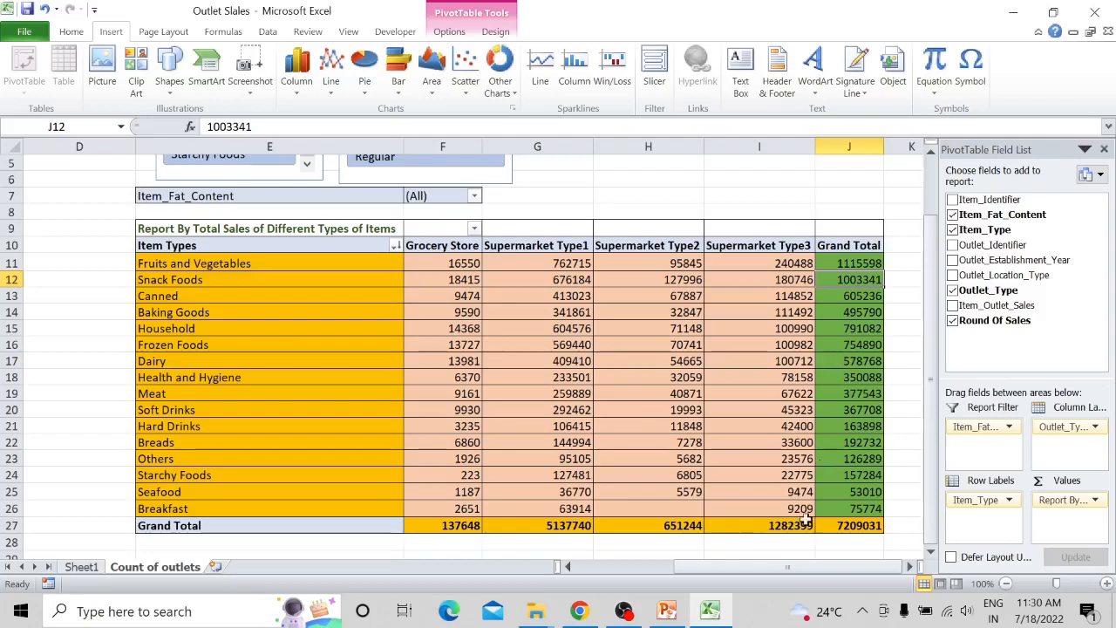
pyautogui.moveTo(638, 437)
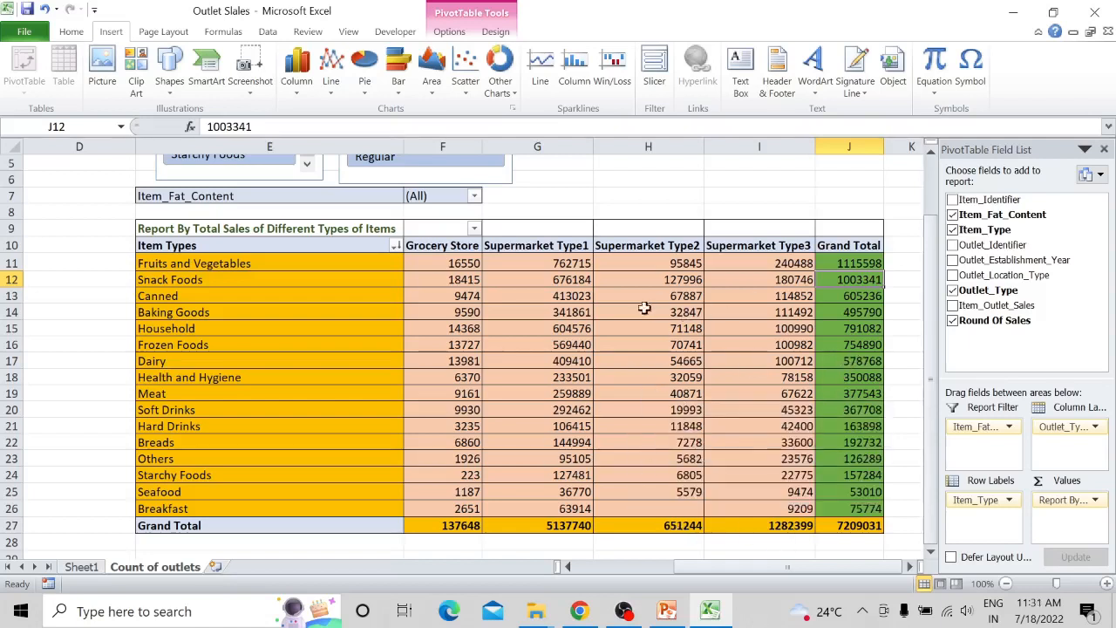
pyautogui.moveTo(610, 361)
pyautogui.scroll(1, 604, 369)
pyautogui.scroll(-1, 604, 370)
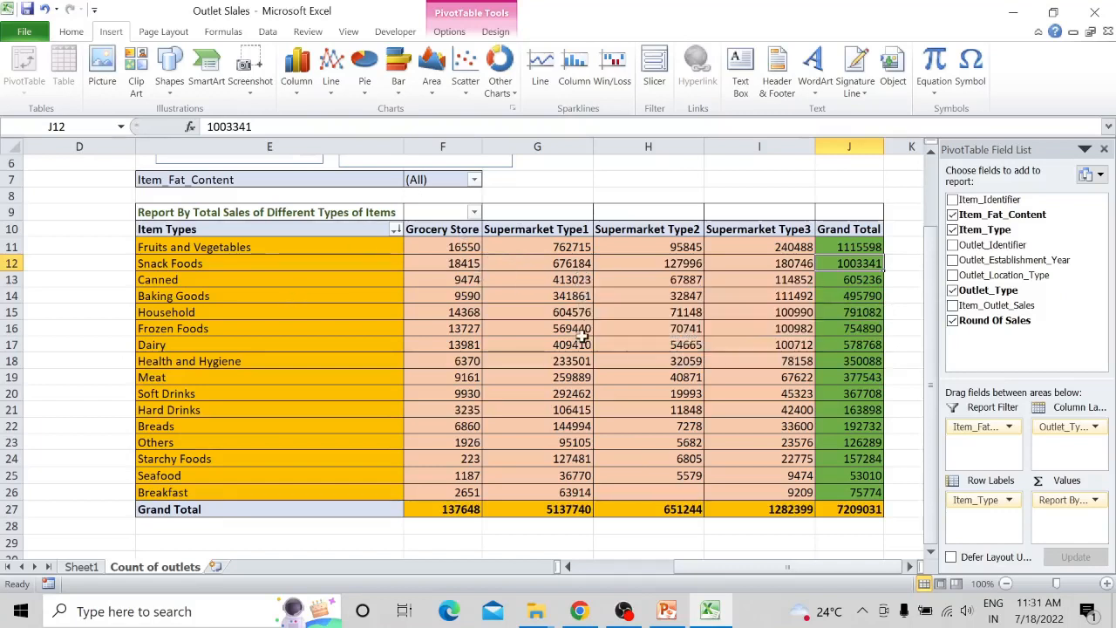
# - Sort the item types in the pivot table by Grocery Store values from smallest to largest
pyautogui.click(459, 250)
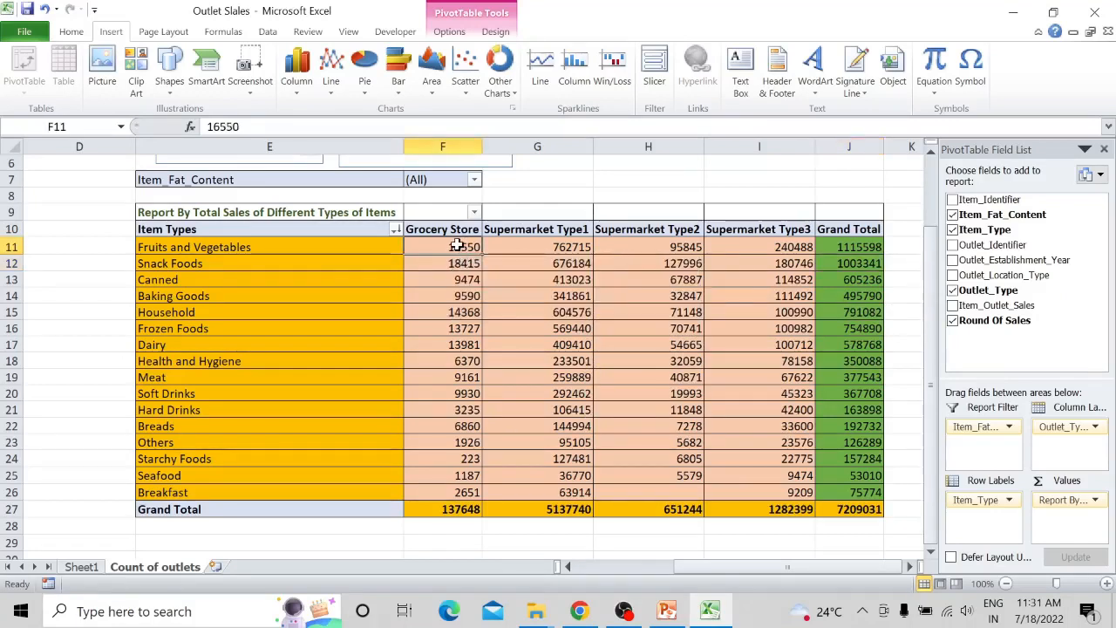
pyautogui.rightClick(457, 247)
pyautogui.moveTo(579, 338)
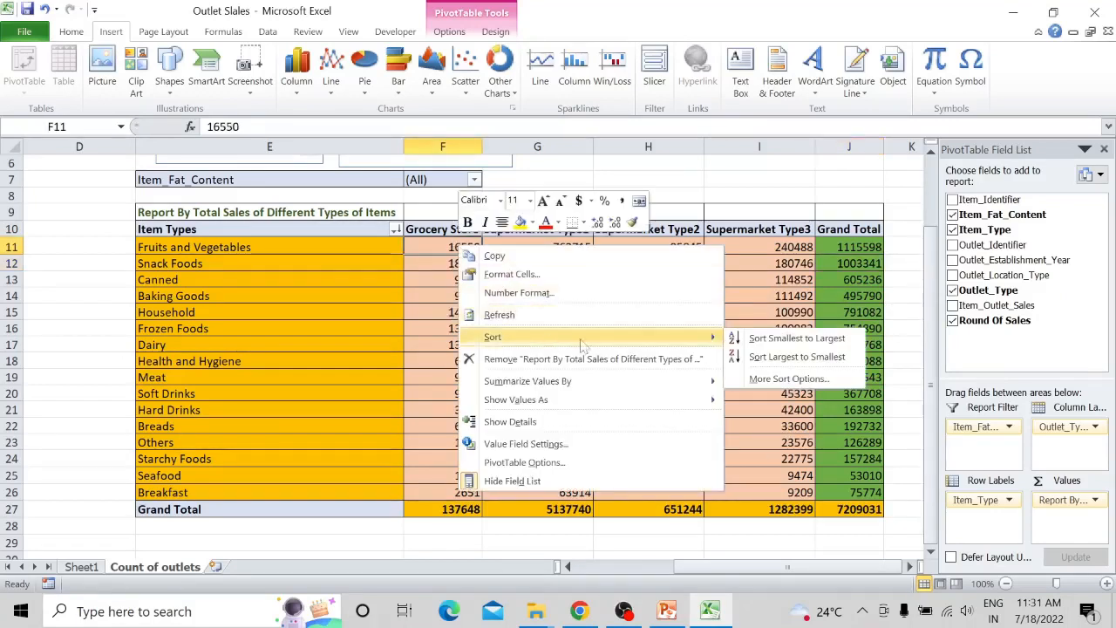
pyautogui.click(753, 340)
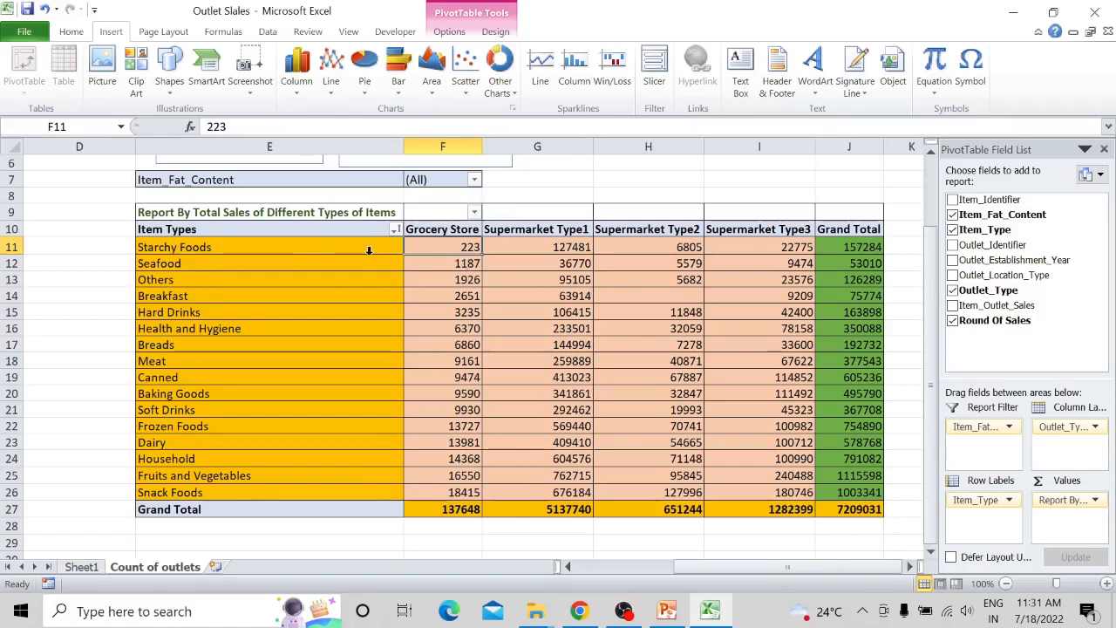
# - Sort the item types by Supermarket Type1 values from smallest to largest and open the options for the first Supermarket Type2 value
pyautogui.click(517, 249)
pyautogui.rightClick(516, 249)
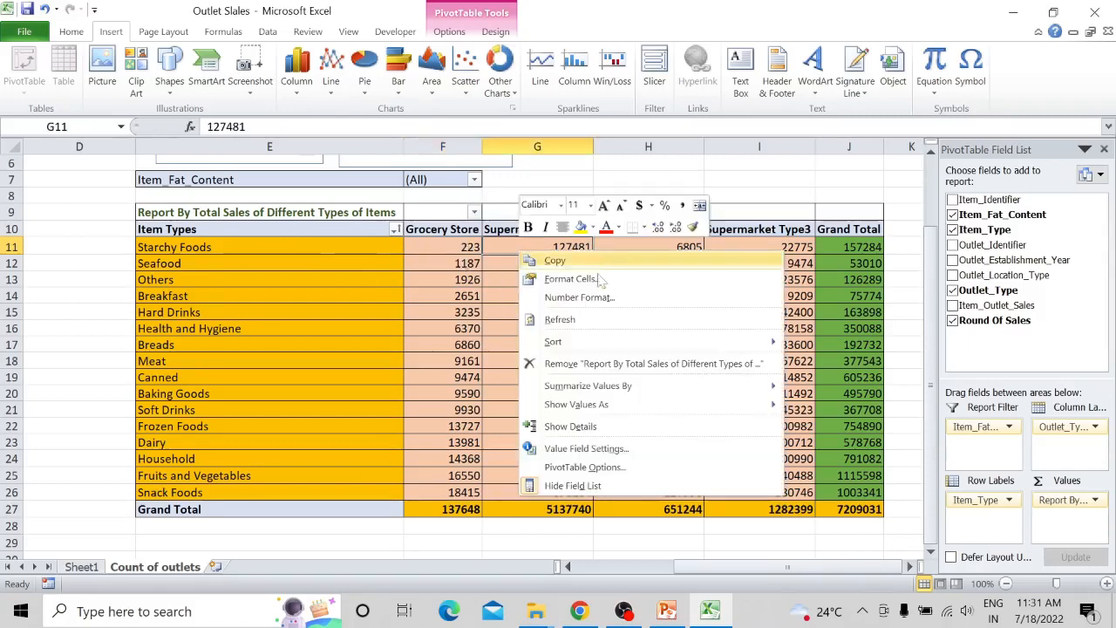
pyautogui.moveTo(614, 339)
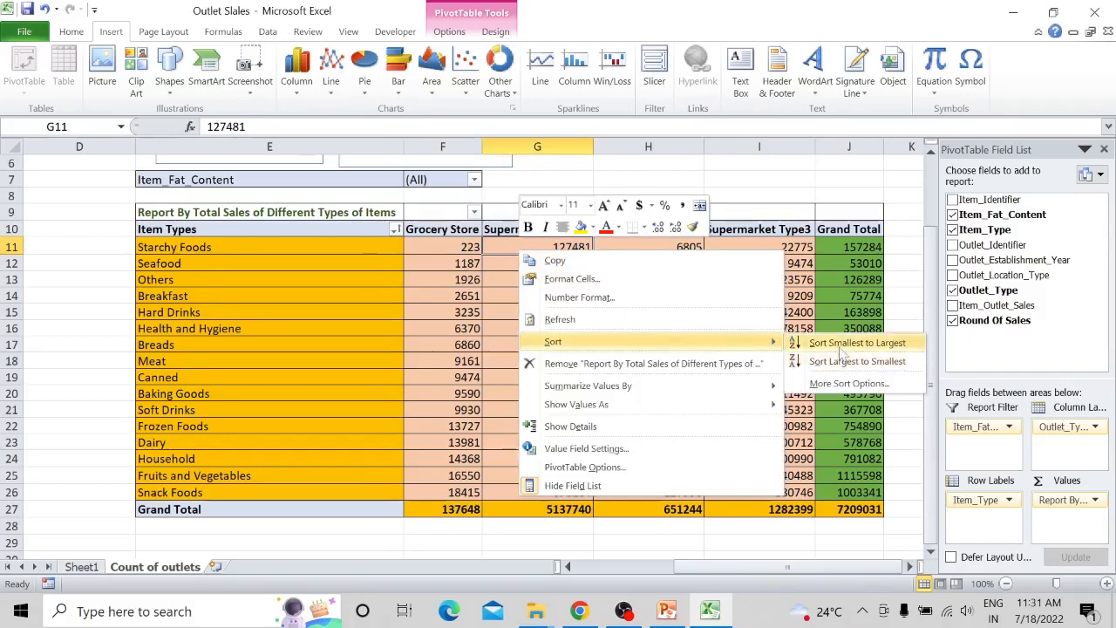
pyautogui.click(850, 343)
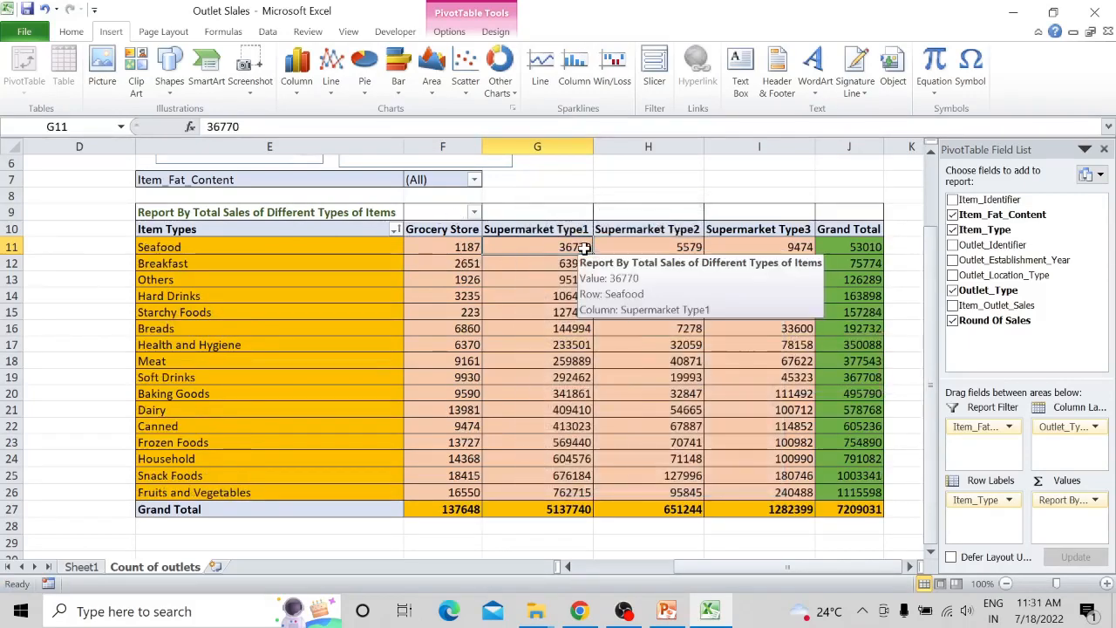
pyautogui.click(646, 252)
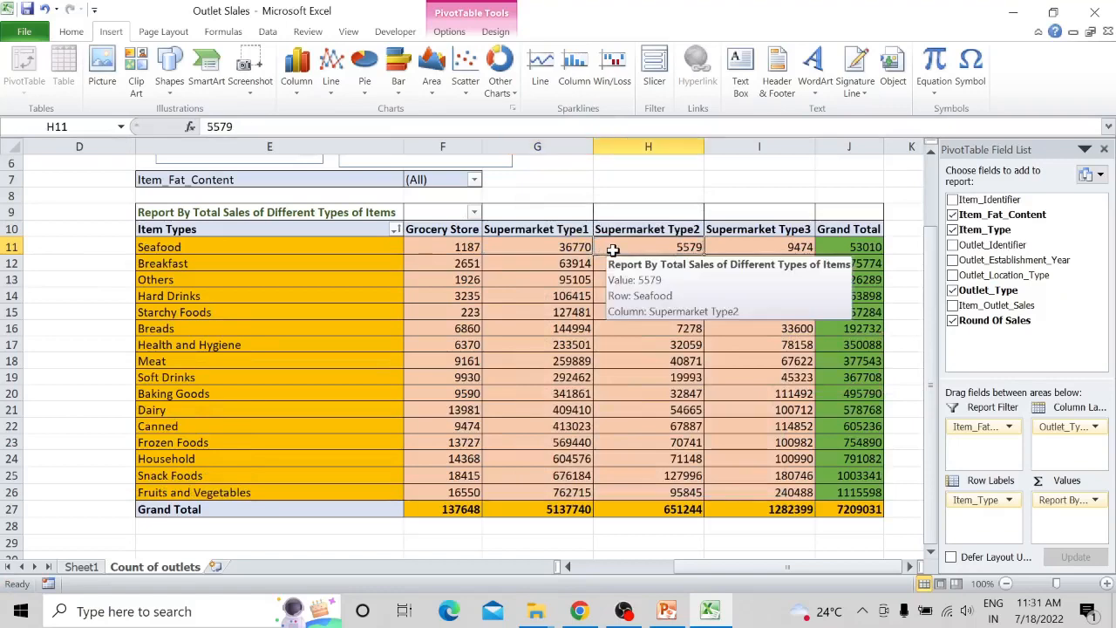
pyautogui.rightClick(614, 253)
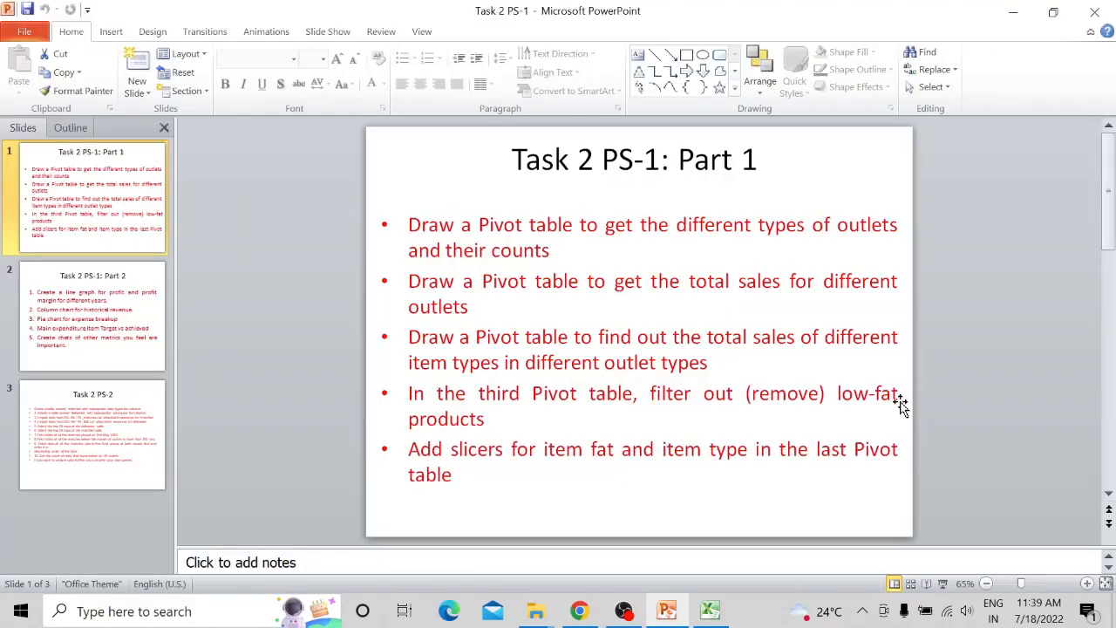
# - Switch to the Excel workbook and set the pivot table's Item_Fat_Content report filter to All
pyautogui.click(708, 607)
pyautogui.rightClick(708, 607)
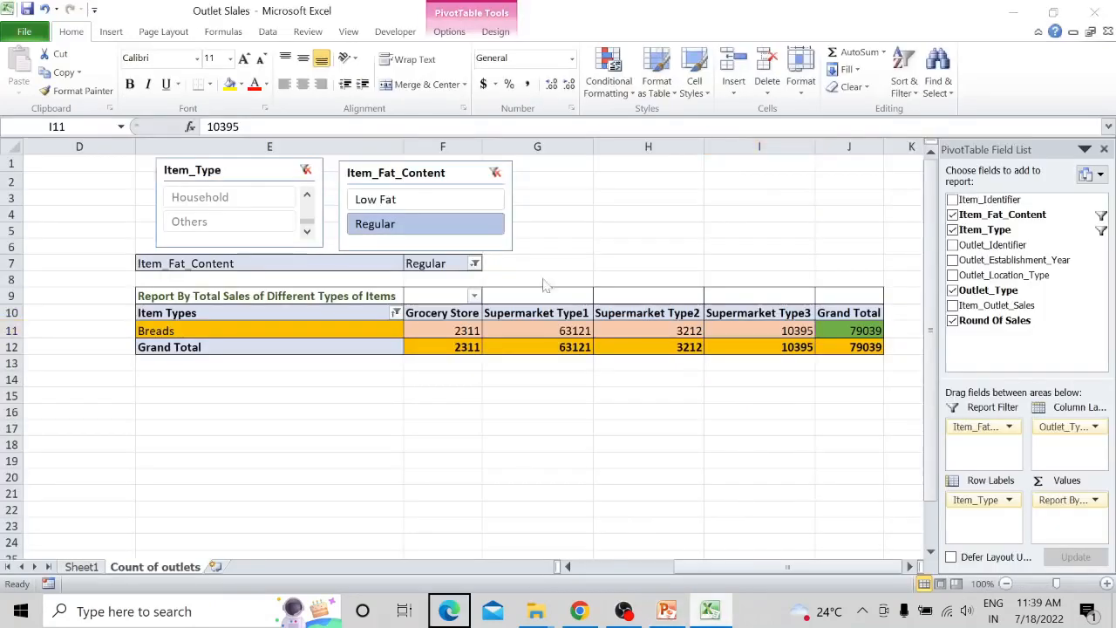
pyautogui.click(462, 425)
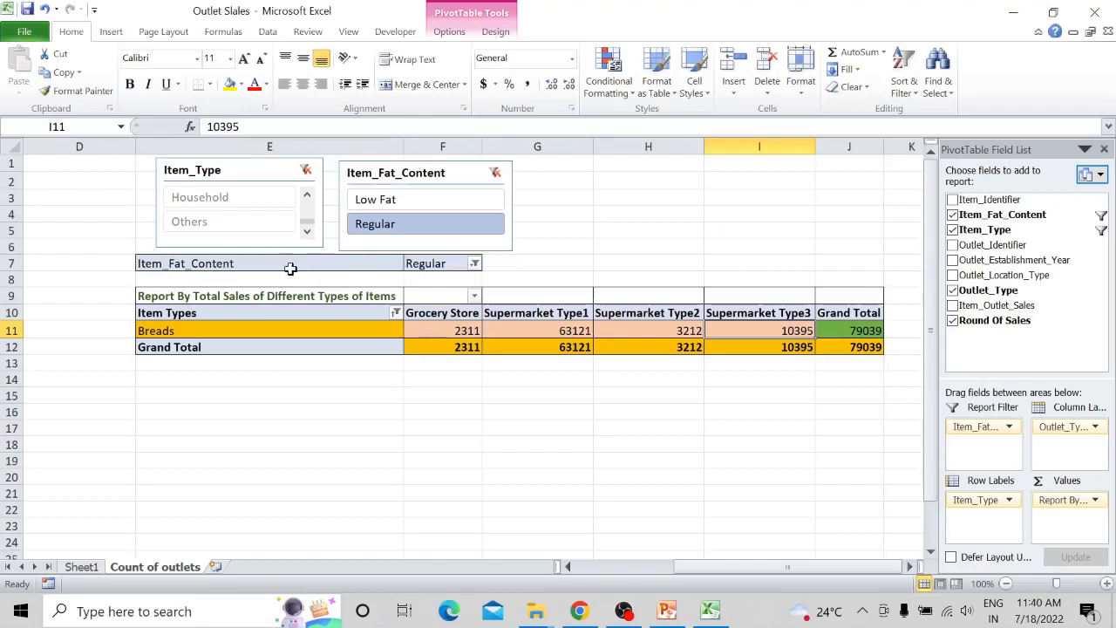
pyautogui.click(474, 263)
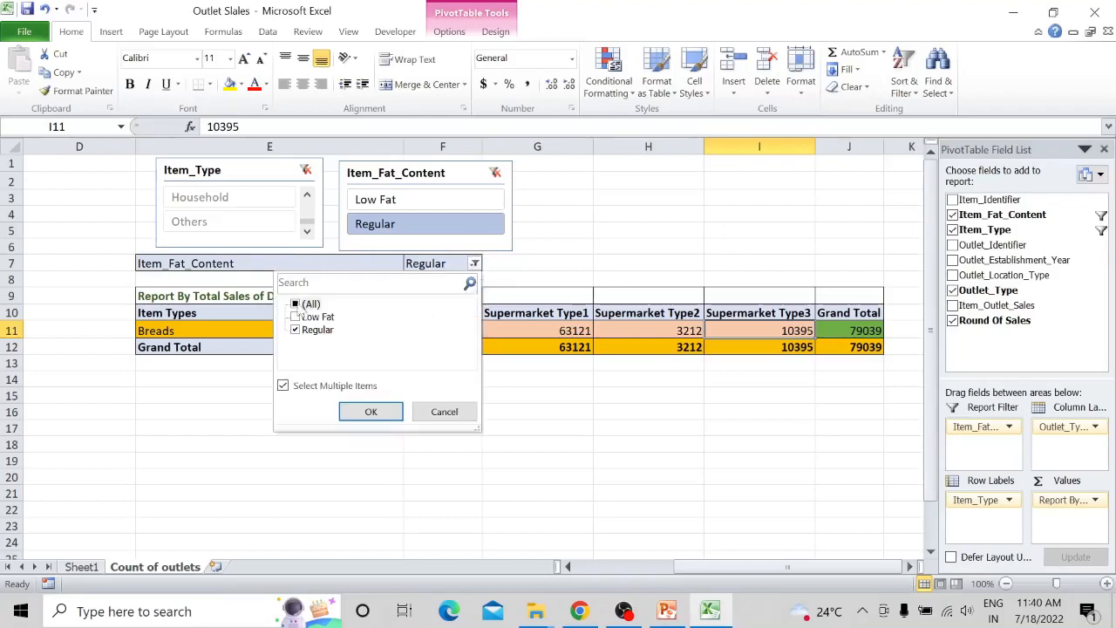
pyautogui.click(296, 303)
pyautogui.click(371, 410)
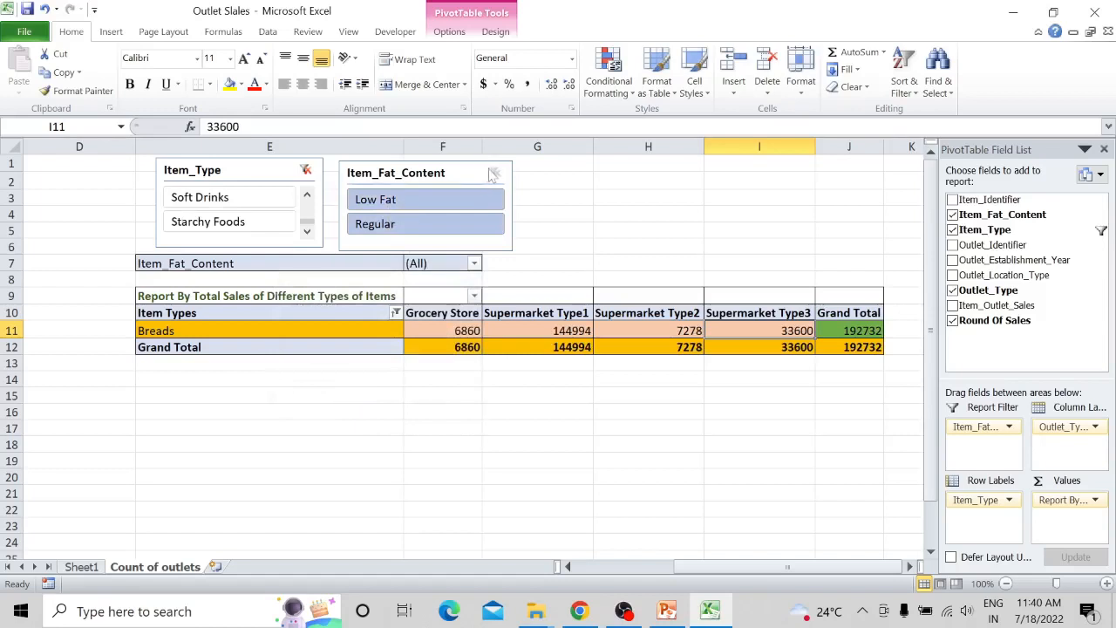
# - Clear the Item_Type slicer's filter and move the Item_Fat_Content slicer beside it so the two do not overlap
pyautogui.moveTo(491, 167); pyautogui.dragTo(339, 177)
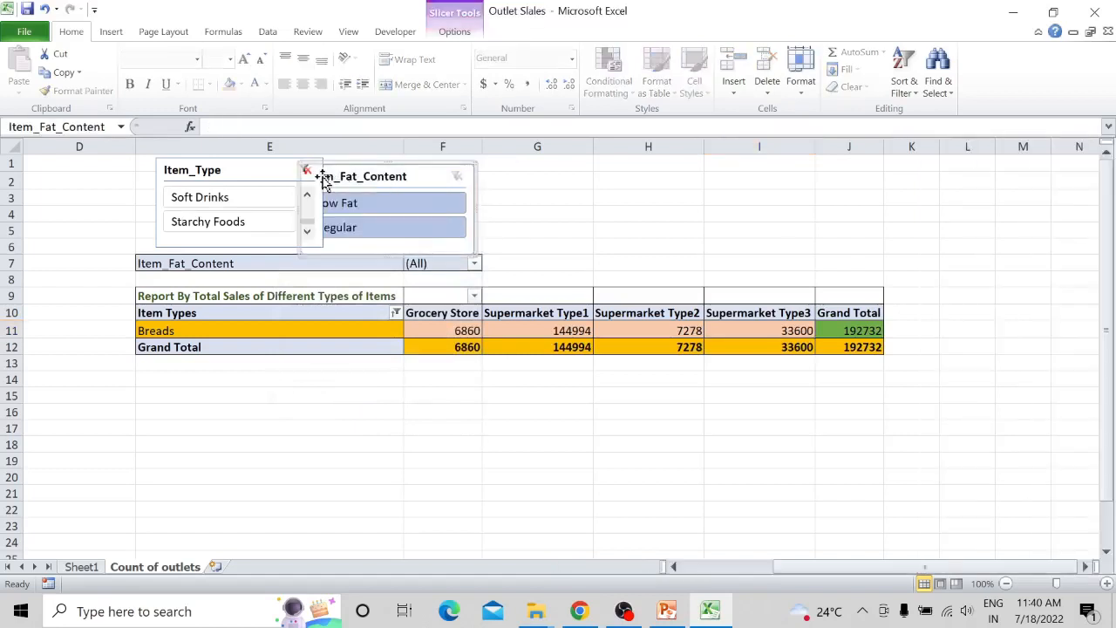
pyautogui.click(306, 170)
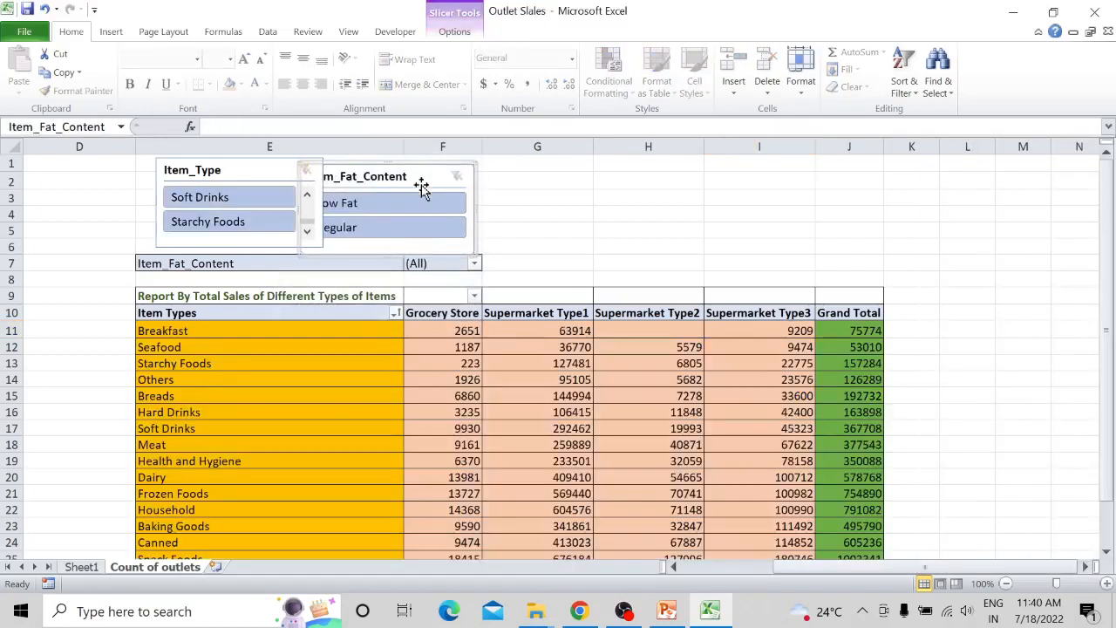
pyautogui.moveTo(428, 174); pyautogui.dragTo(518, 162)
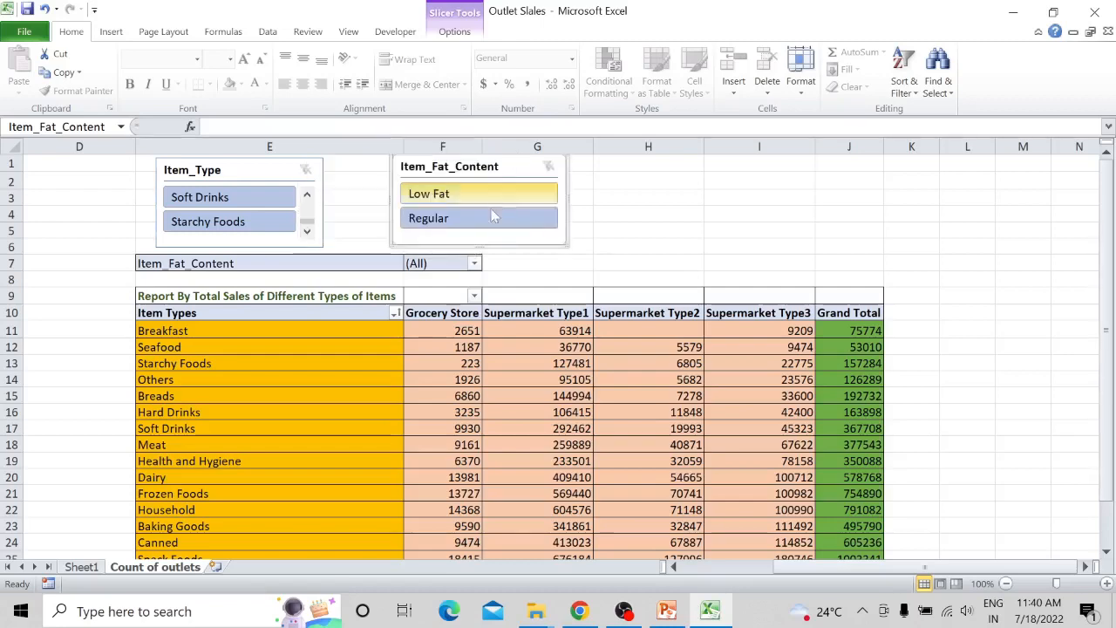
pyautogui.scroll(-1, 406, 376)
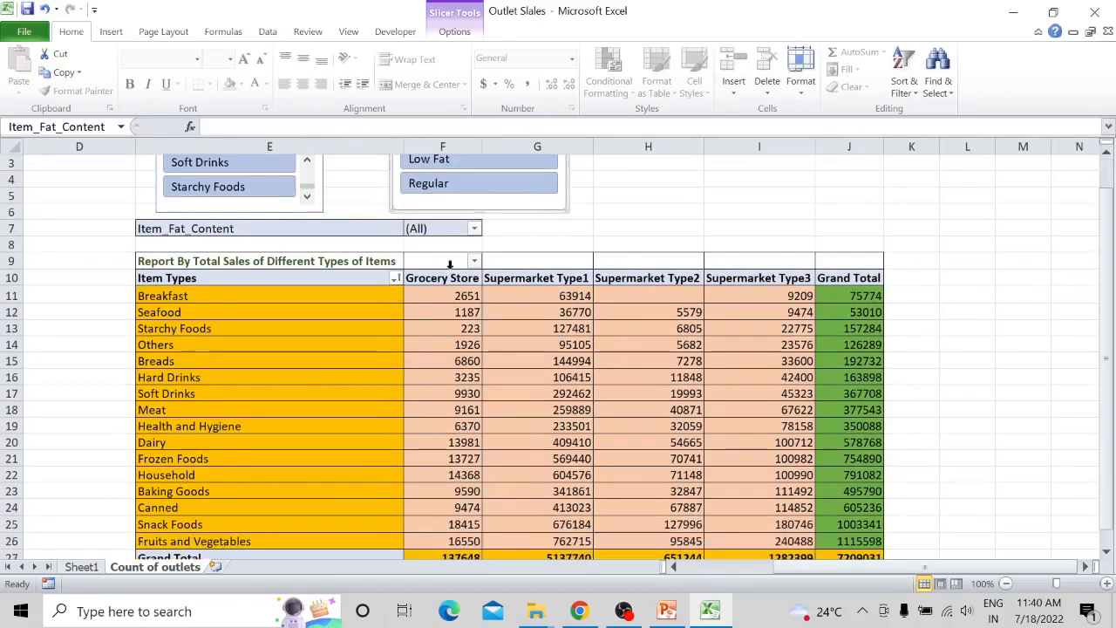
# - Filter the pivot table's Item_Fat_Content report filter to show only Low Fat items
pyautogui.click(474, 229)
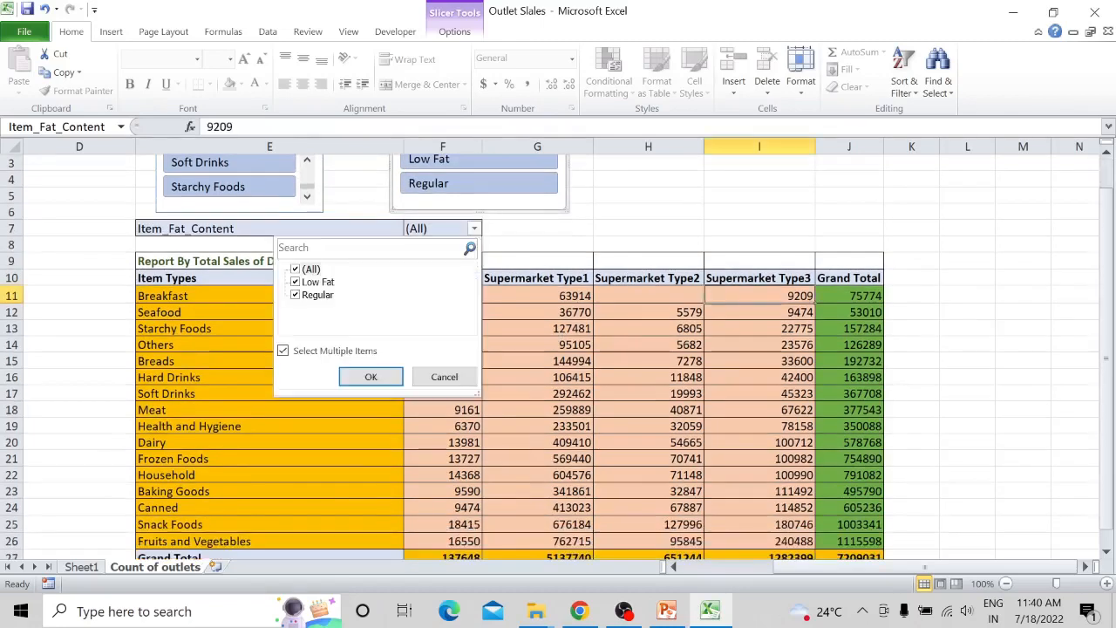
pyautogui.click(295, 269)
pyautogui.click(296, 283)
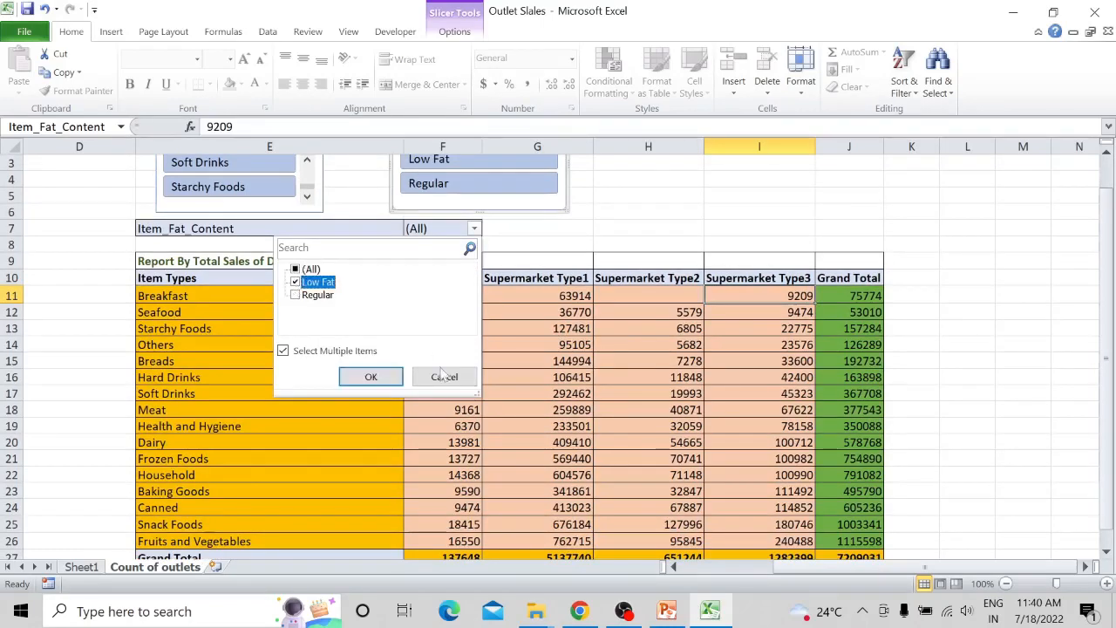
pyautogui.click(371, 377)
pyautogui.scroll(-1, 599, 332)
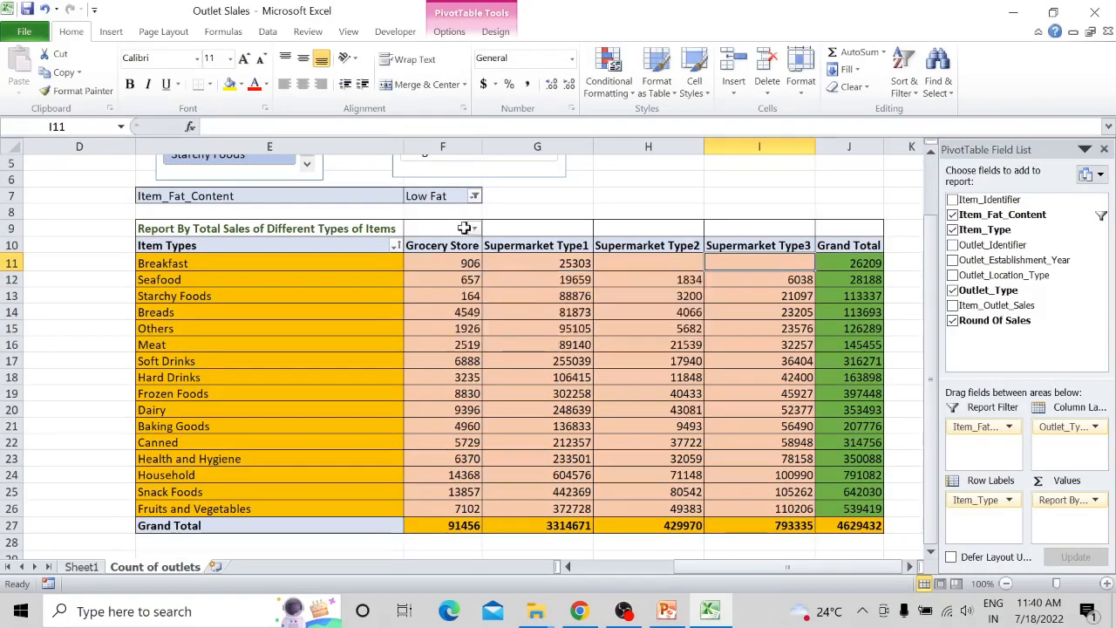
# - Set the Item_Fat_Content report filter to Regular only, removing the low-fat products
pyautogui.click(466, 198)
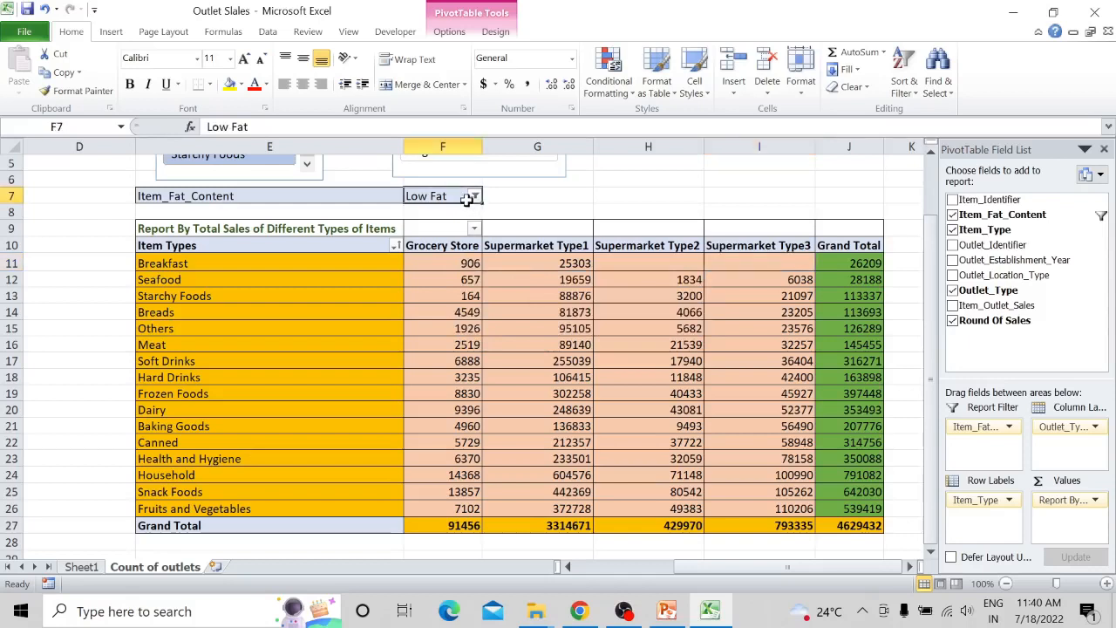
pyautogui.click(474, 197)
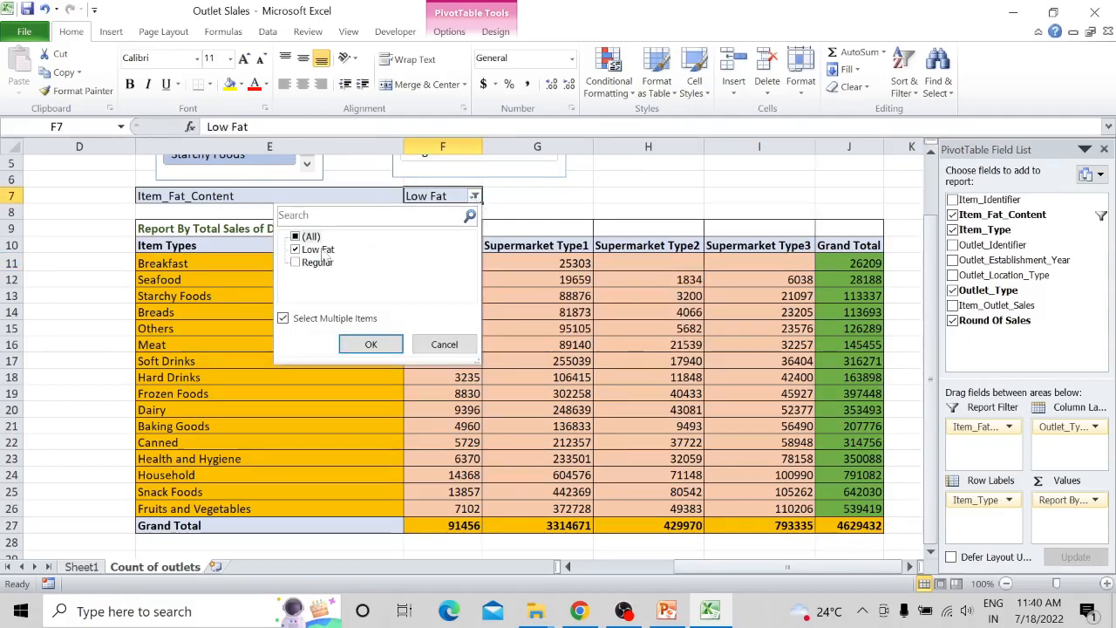
pyautogui.click(295, 249)
pyautogui.click(296, 263)
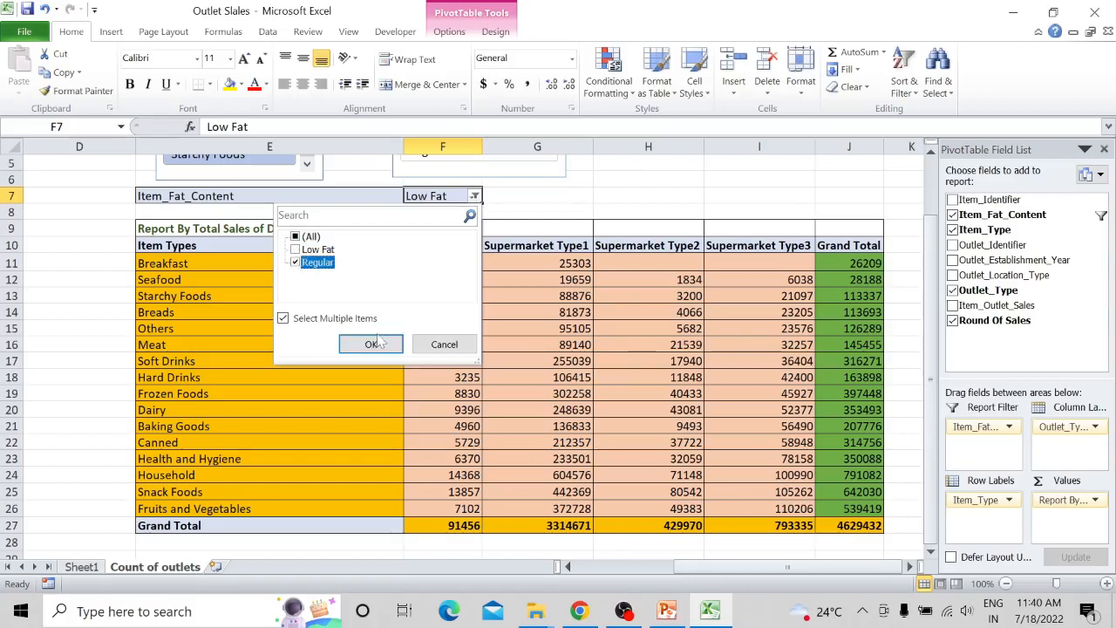
pyautogui.click(373, 344)
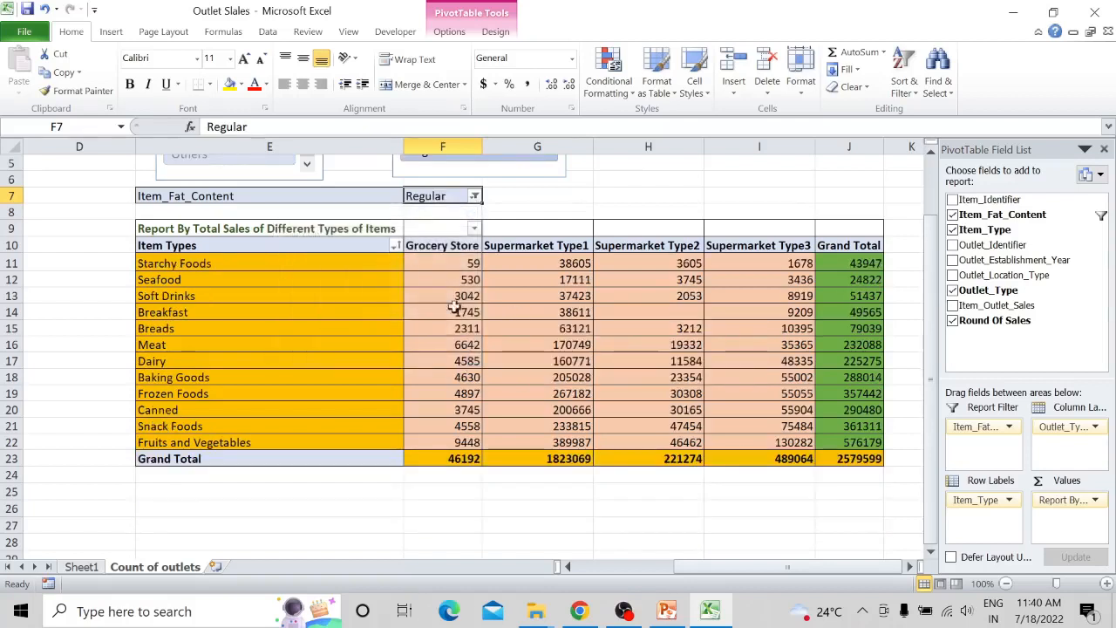
pyautogui.scroll(2, 666, 401)
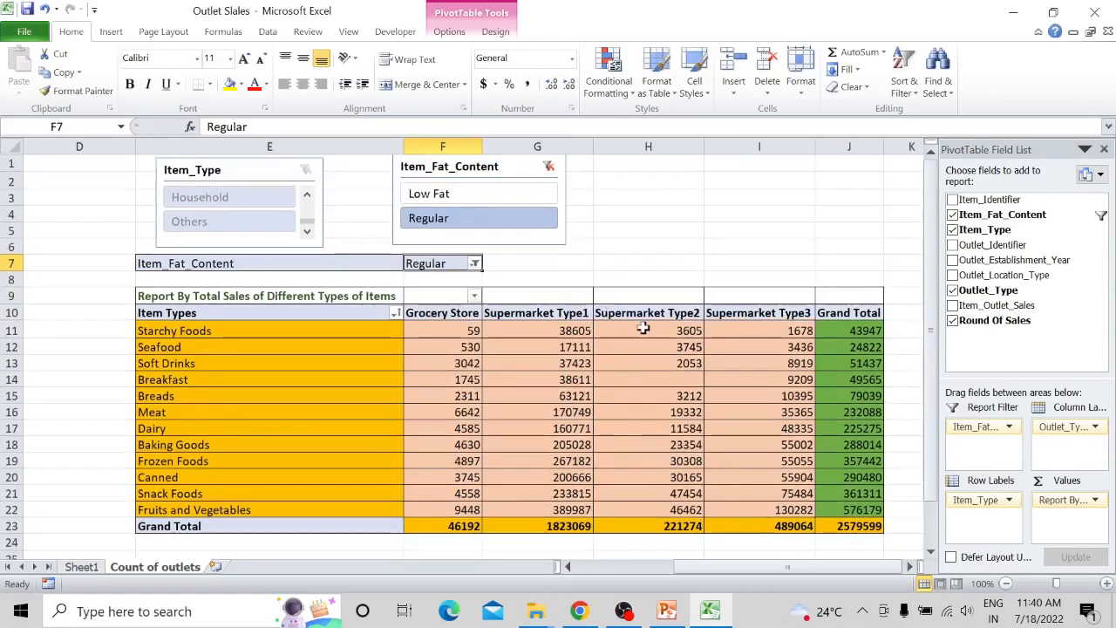
# - Check the Part 1 task slide in PowerPoint, then return to the Excel workbook and insert Item_Fat_Content and Item_Type slicers for the pivot table
pyautogui.click(650, 518)
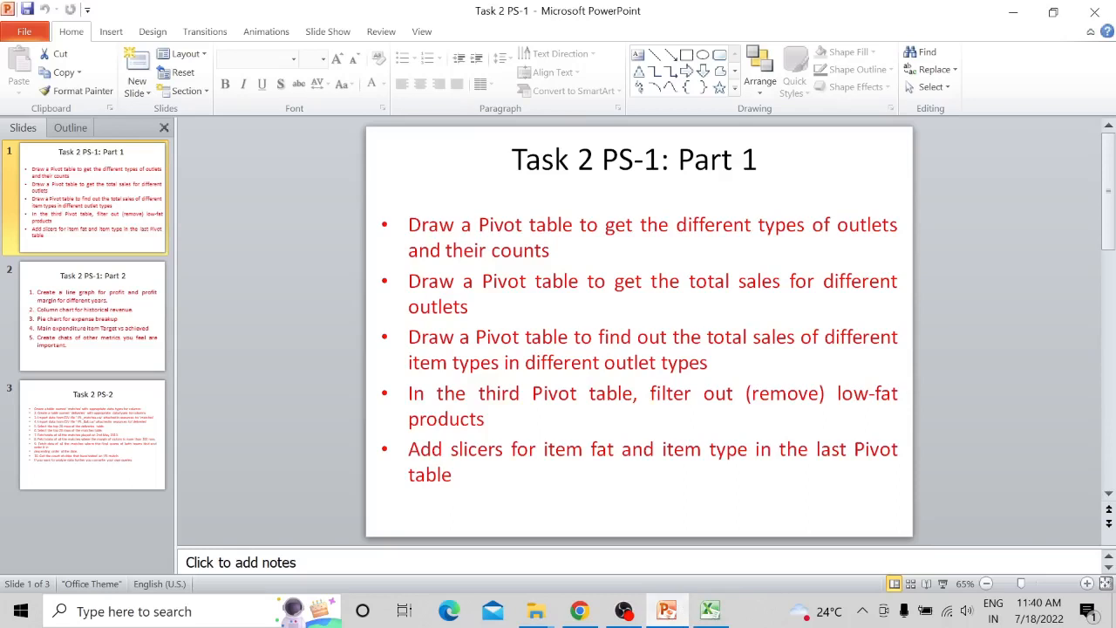
pyautogui.click(710, 613)
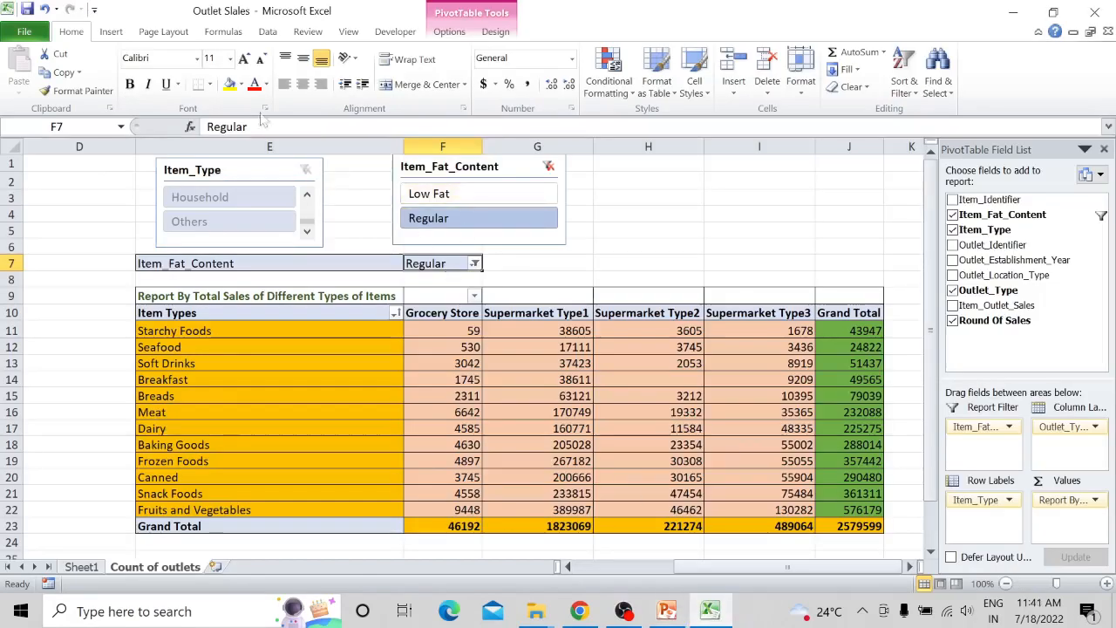
pyautogui.click(112, 33)
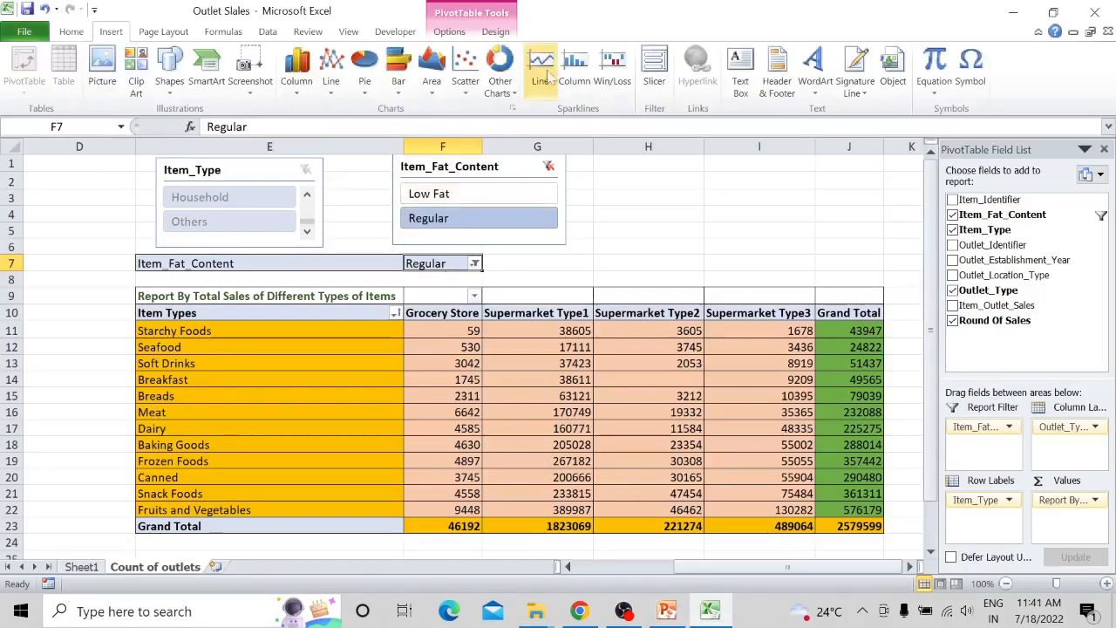
pyautogui.click(656, 74)
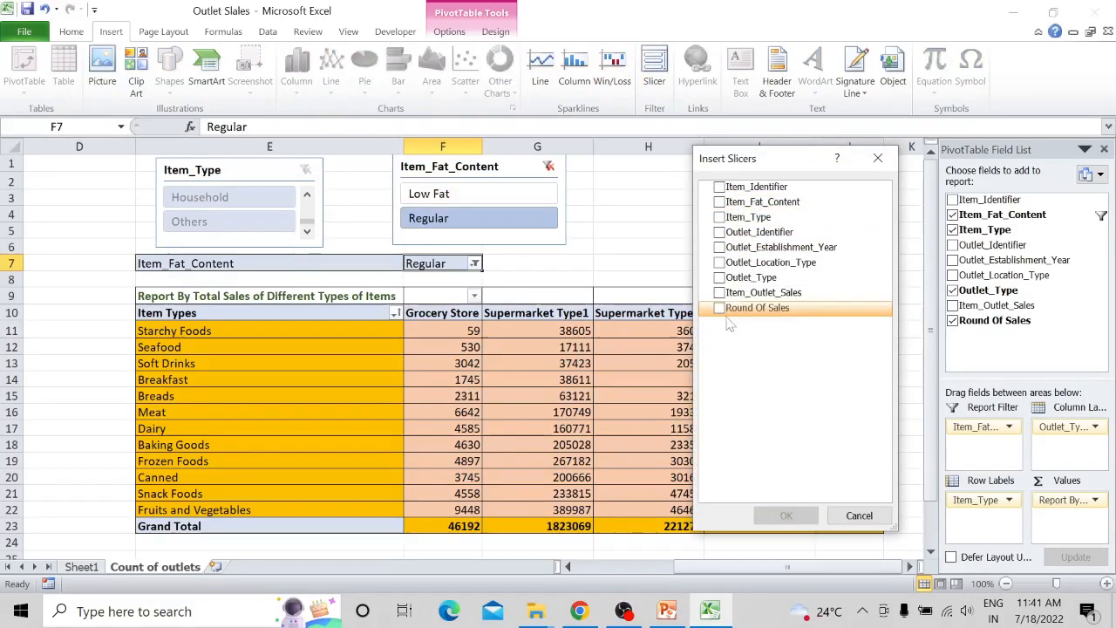
pyautogui.click(720, 202)
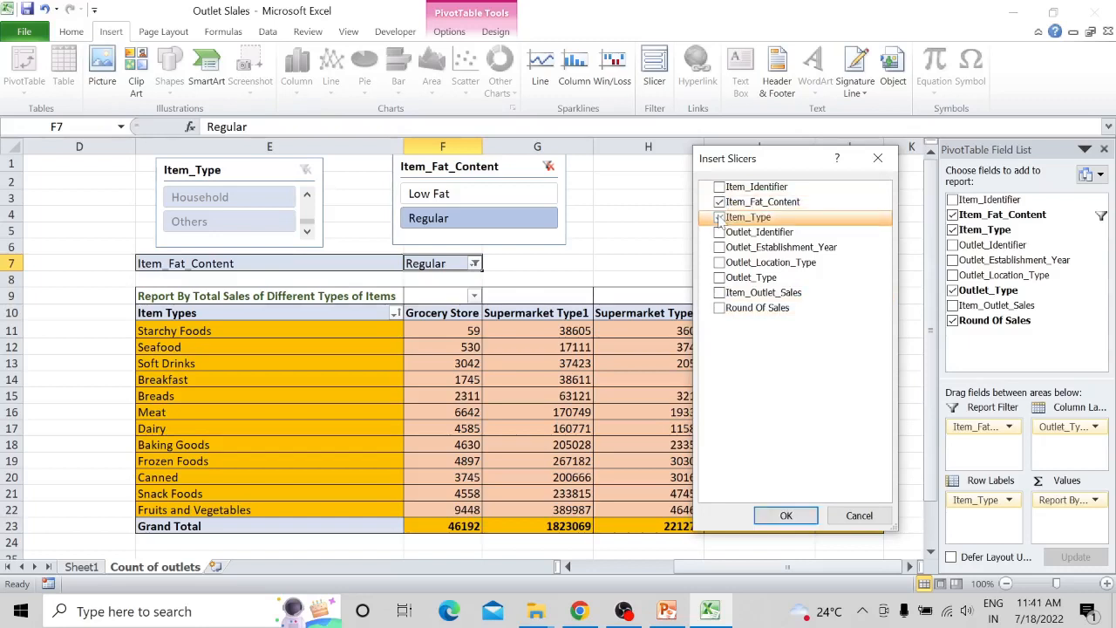
pyautogui.click(789, 515)
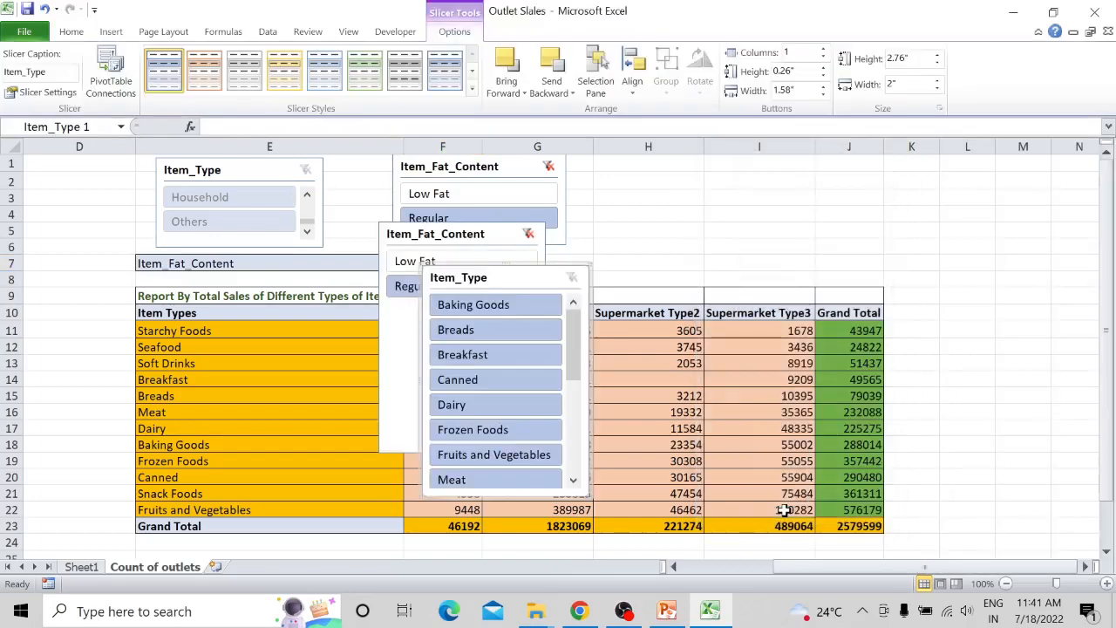
# - Move the new Item_Type slicer to the right of the pivot table and place the new Item_Fat_Content slicer below it
pyautogui.moveTo(528, 279); pyautogui.dragTo(1023, 255)
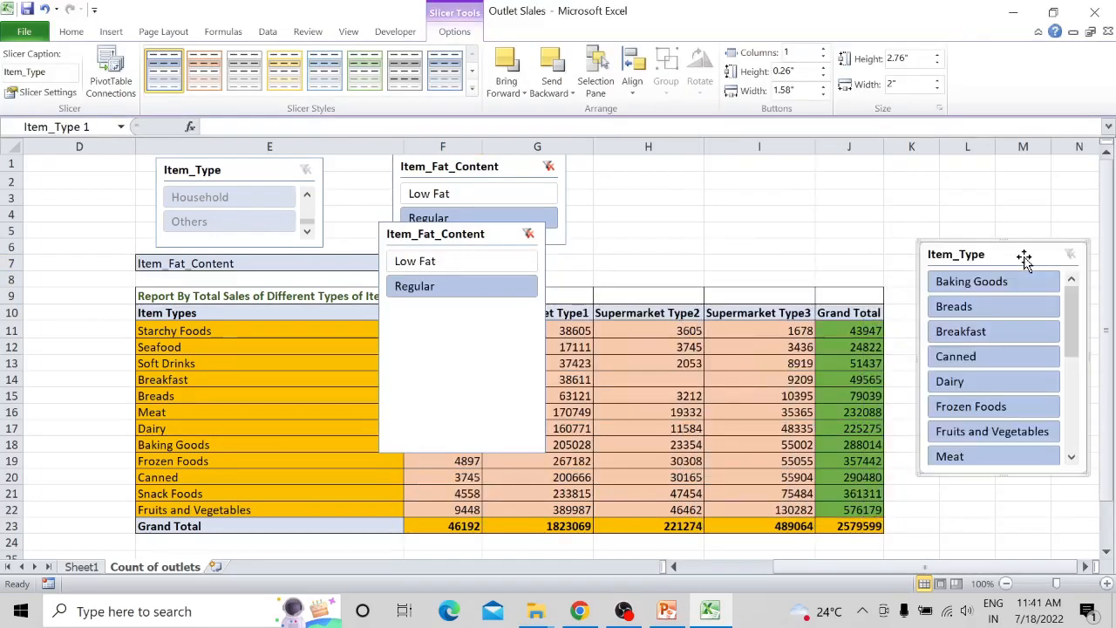
pyautogui.click(480, 448)
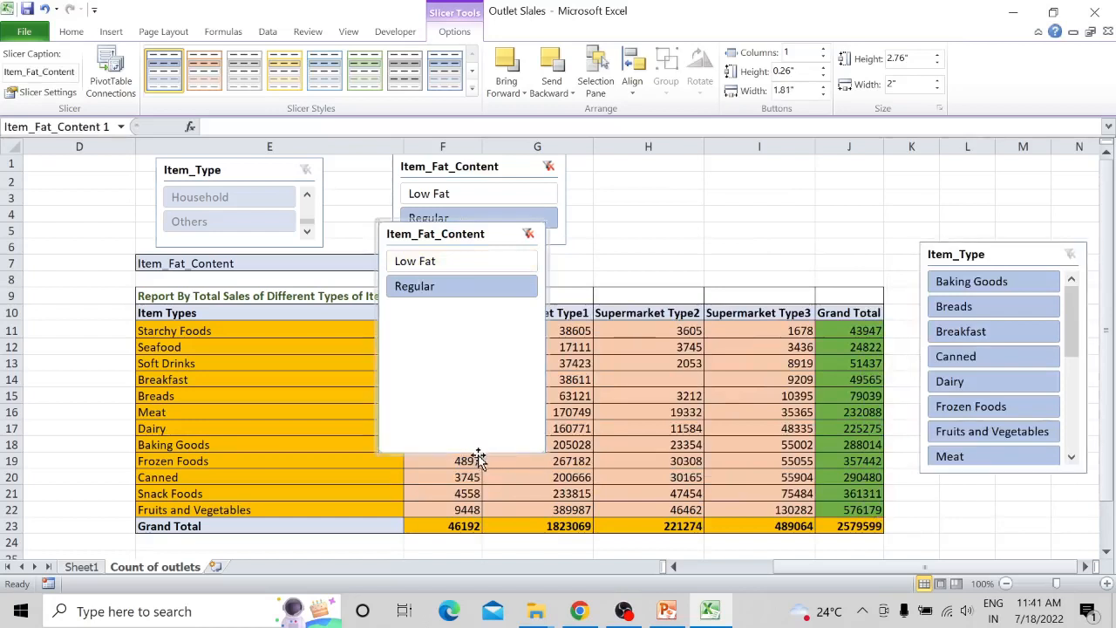
pyautogui.moveTo(474, 234); pyautogui.dragTo(731, 417)
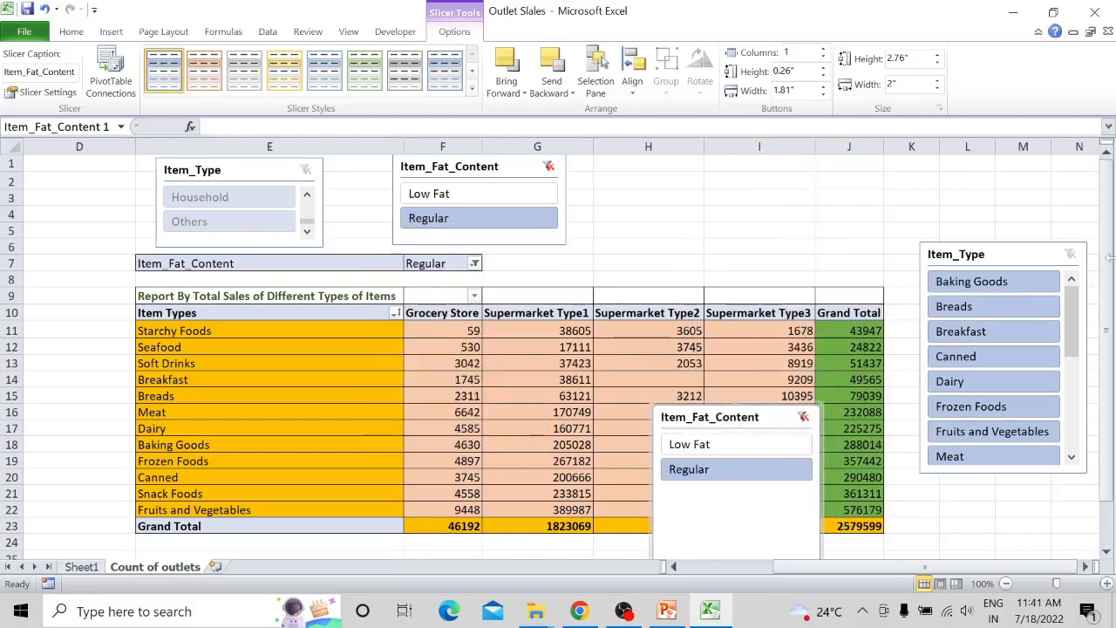
pyautogui.scroll(-1, 1058, 253)
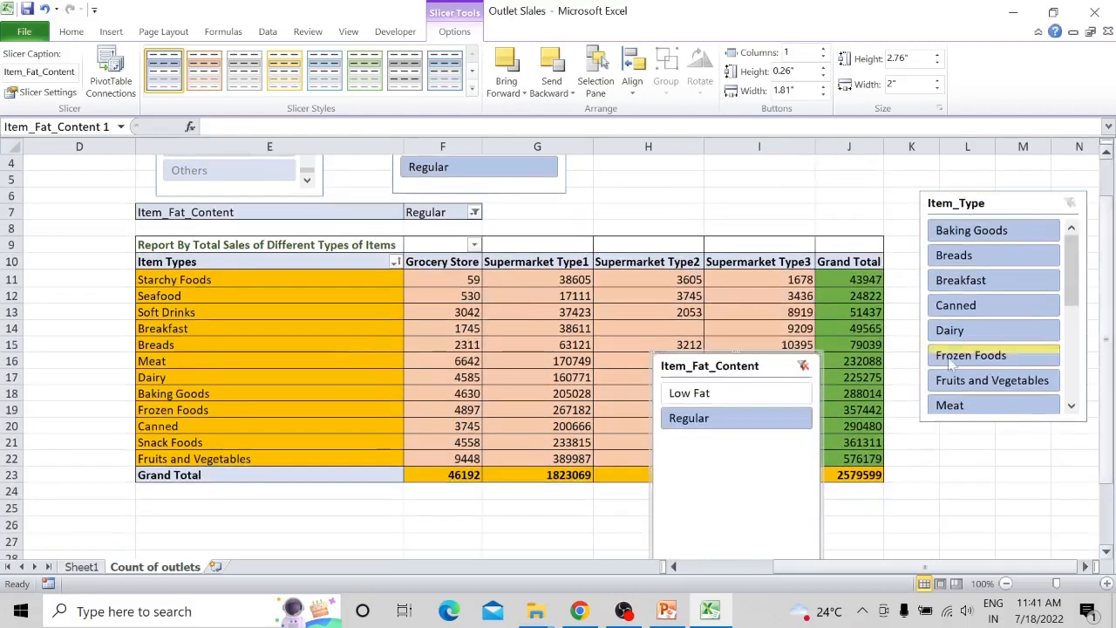
pyautogui.moveTo(776, 366); pyautogui.dragTo(1004, 446)
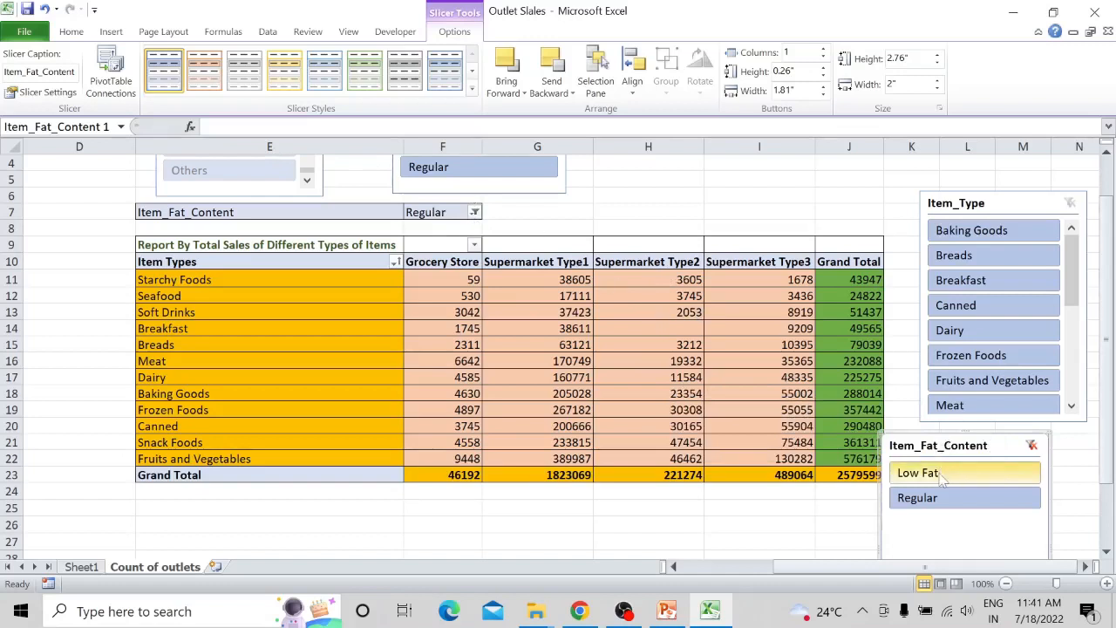
# - Include Low Fat again in the Item_Fat_Content report filter so that all items are selected
pyautogui.click(475, 212)
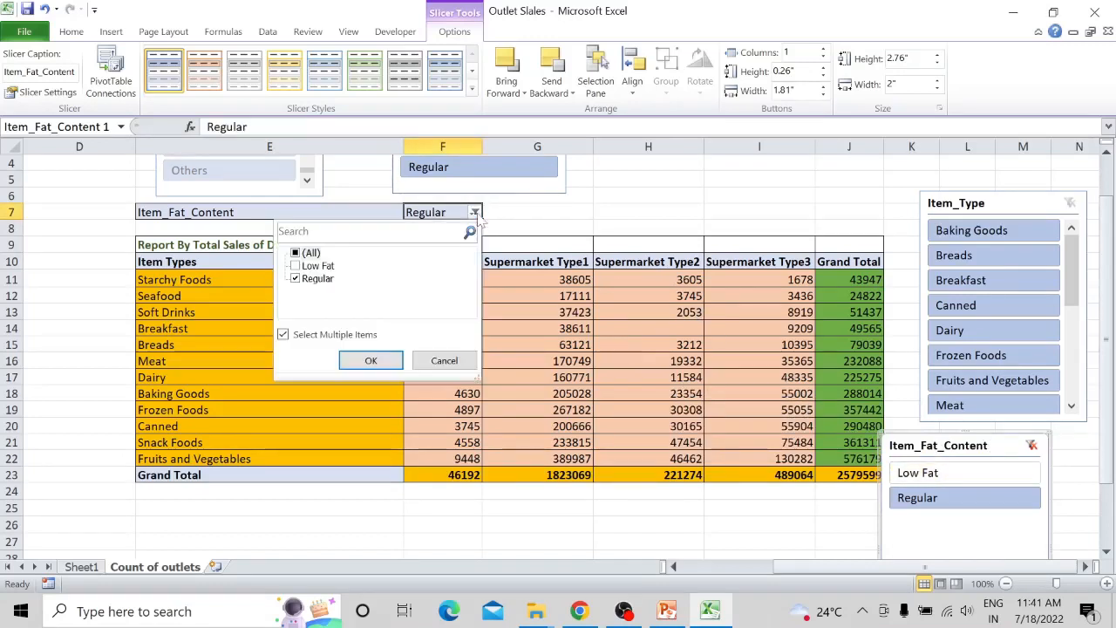
pyautogui.click(296, 265)
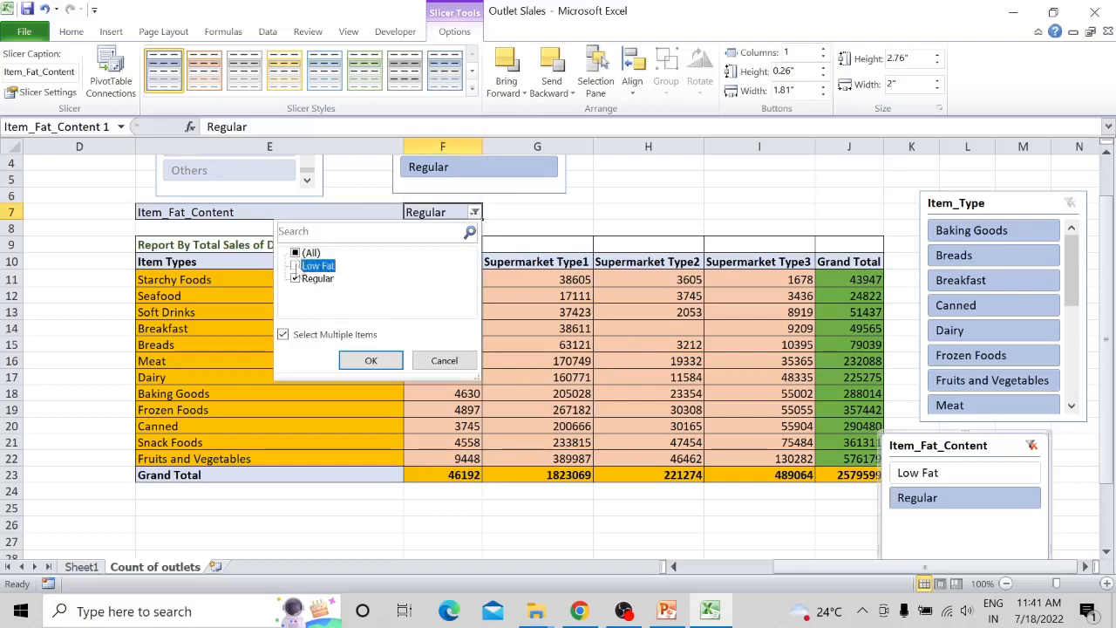
pyautogui.click(383, 357)
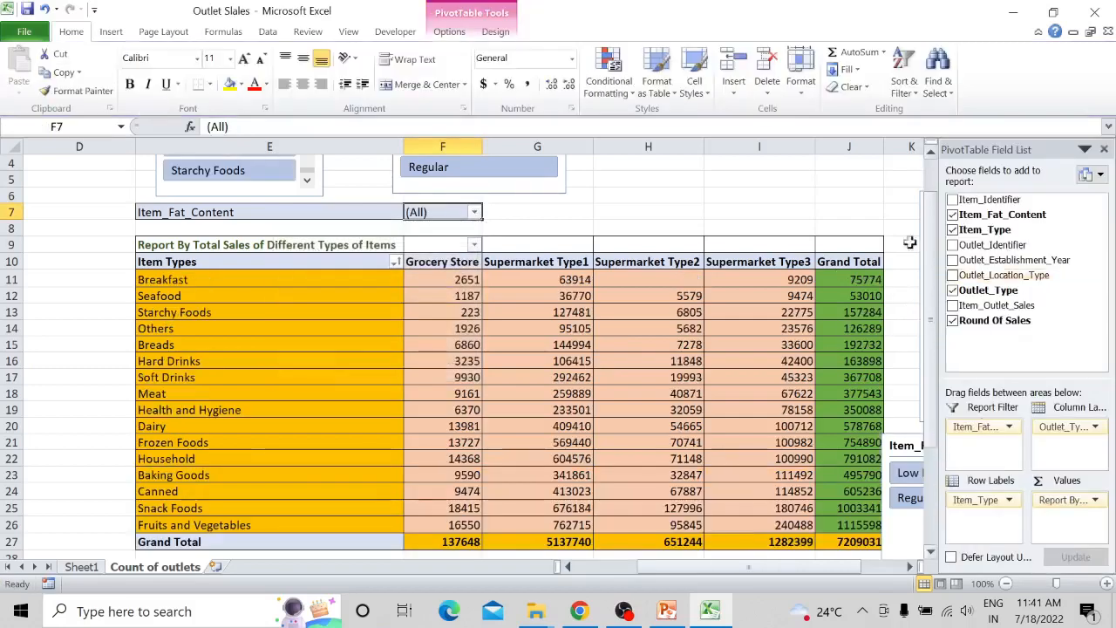
# - Use the new Item_Fat_Content slicer to filter by Regular and by Low Fat in turn, and clear its filter
pyautogui.click(898, 445)
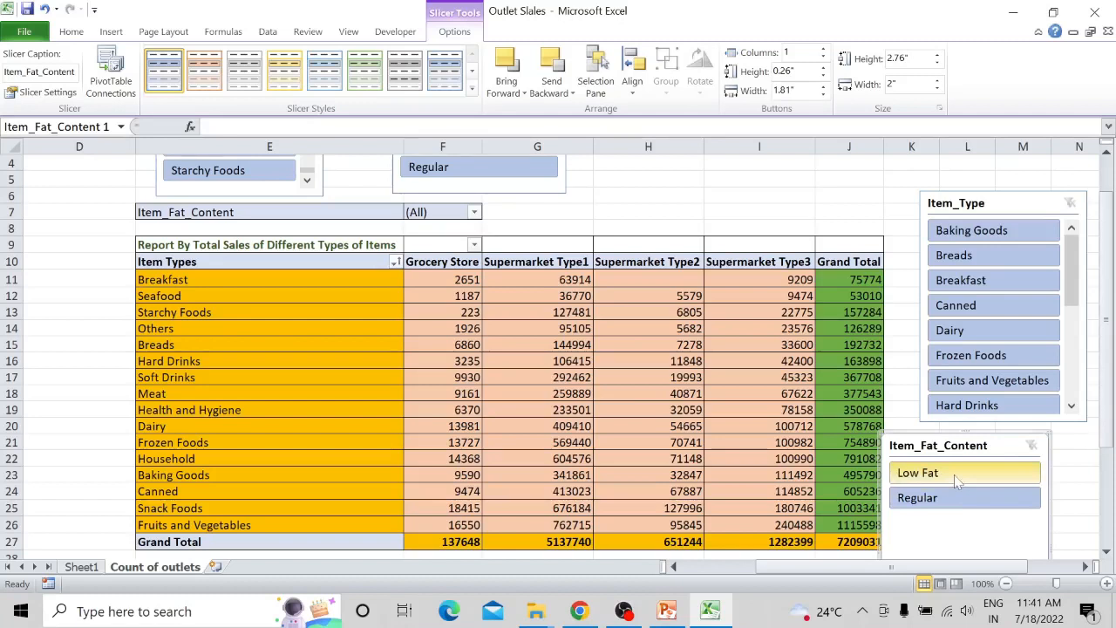
pyautogui.click(947, 499)
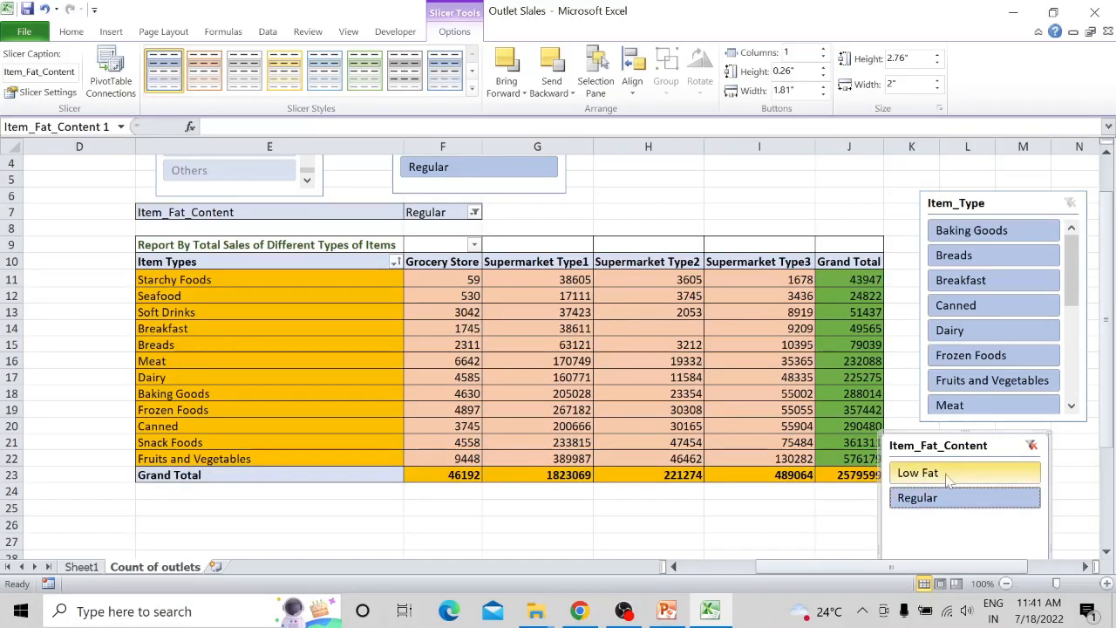
pyautogui.click(948, 475)
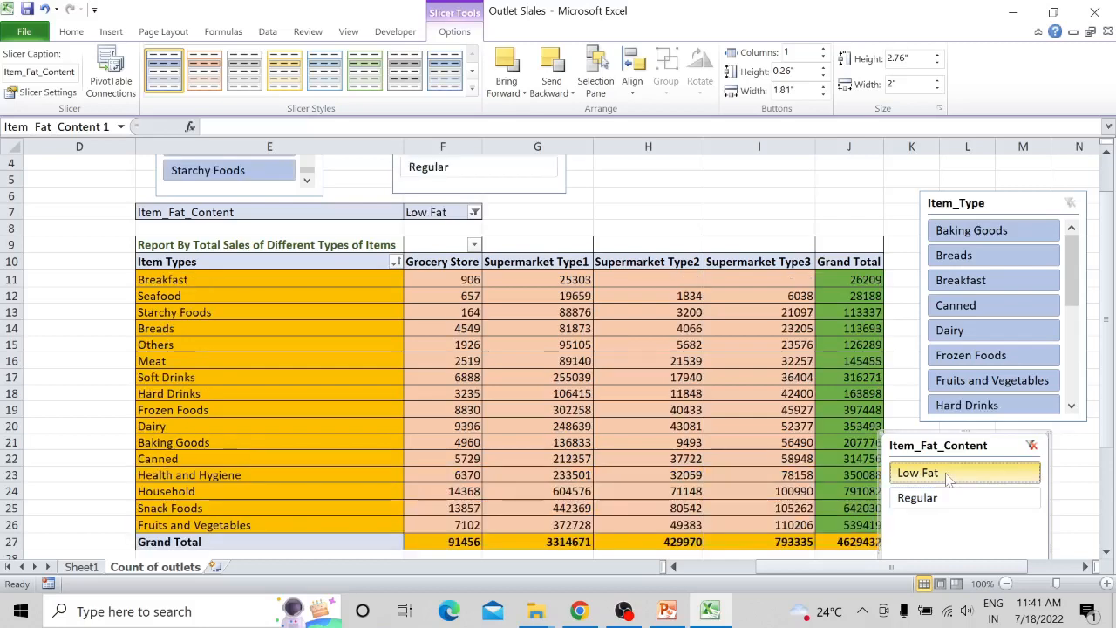
pyautogui.click(1032, 446)
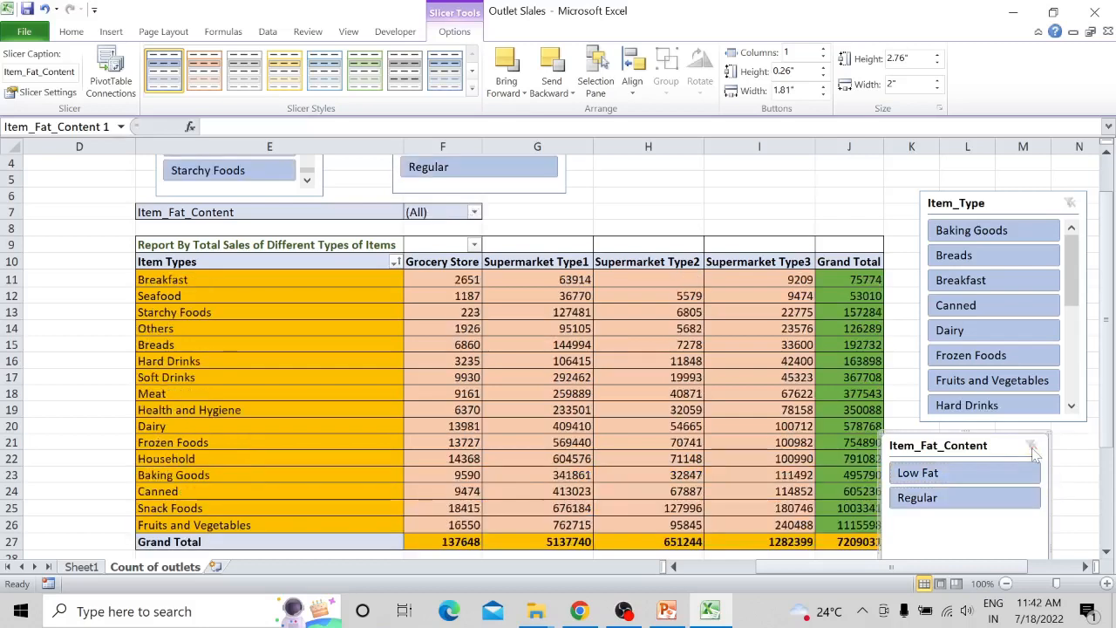
# - Use the new Item_Type slicer to filter by Baking Goods, Breads, Breakfast and Canned in turn, and clear its filter
pyautogui.click(1023, 231)
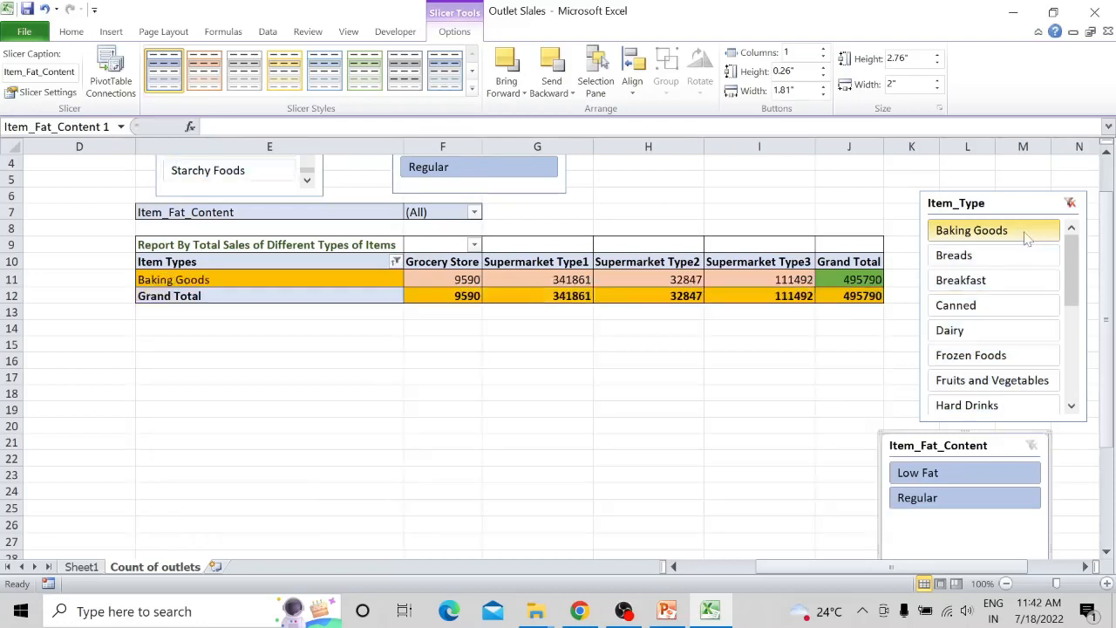
pyautogui.click(1020, 255)
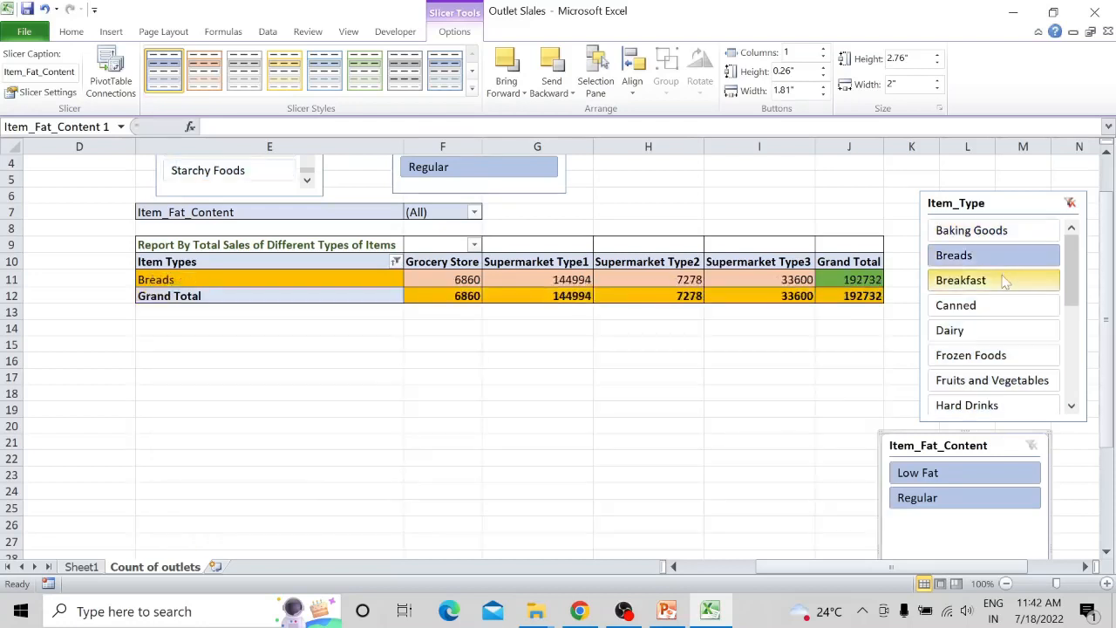
pyautogui.click(1002, 280)
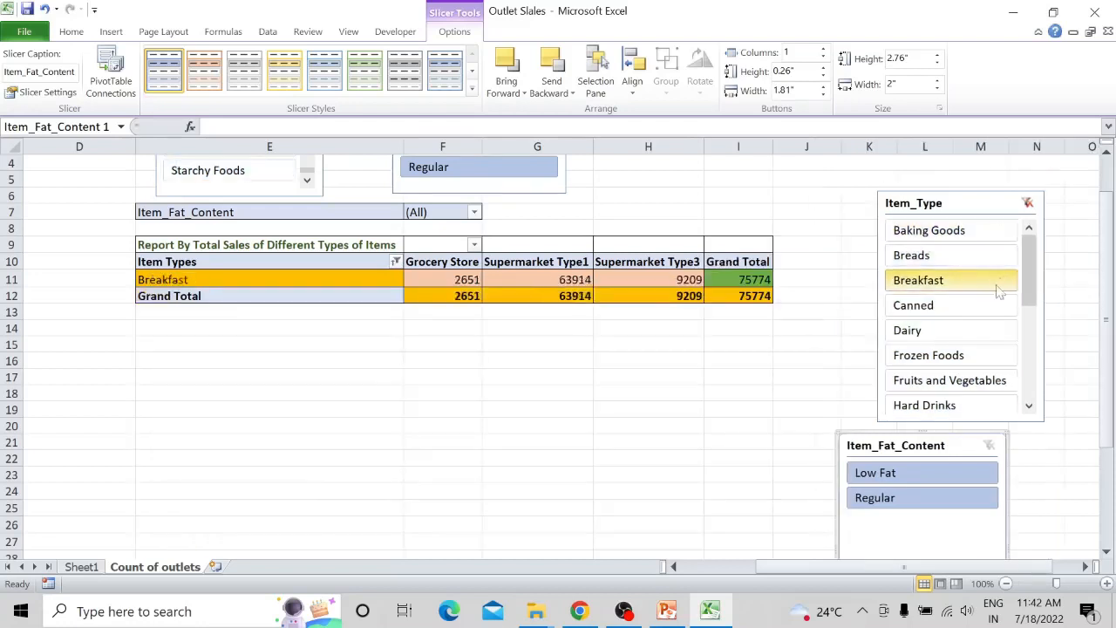
pyautogui.click(984, 305)
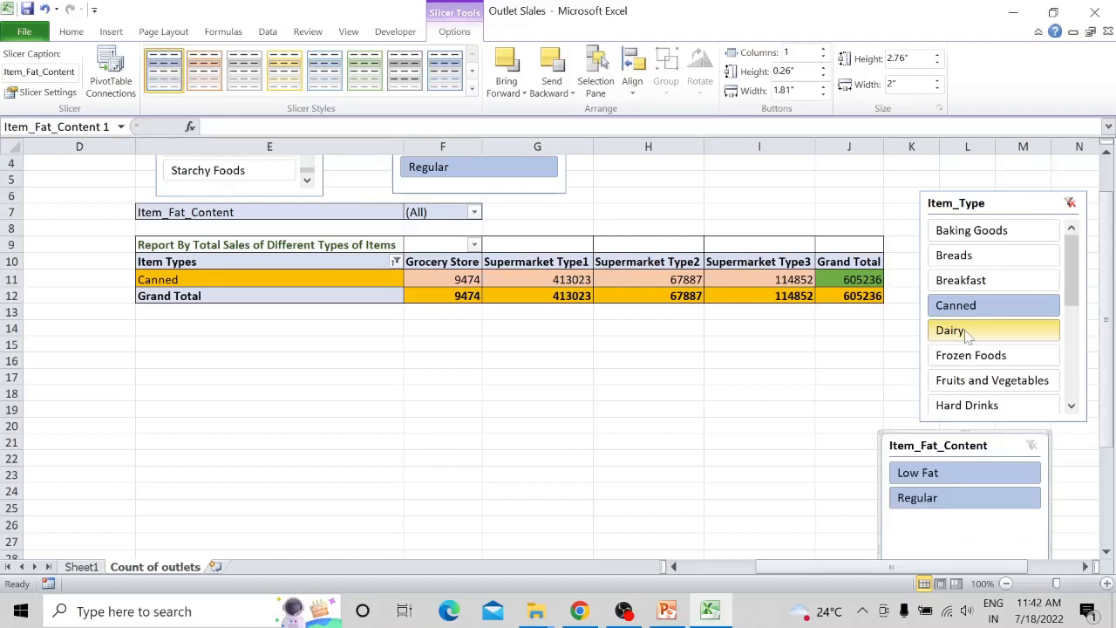
pyautogui.click(1069, 203)
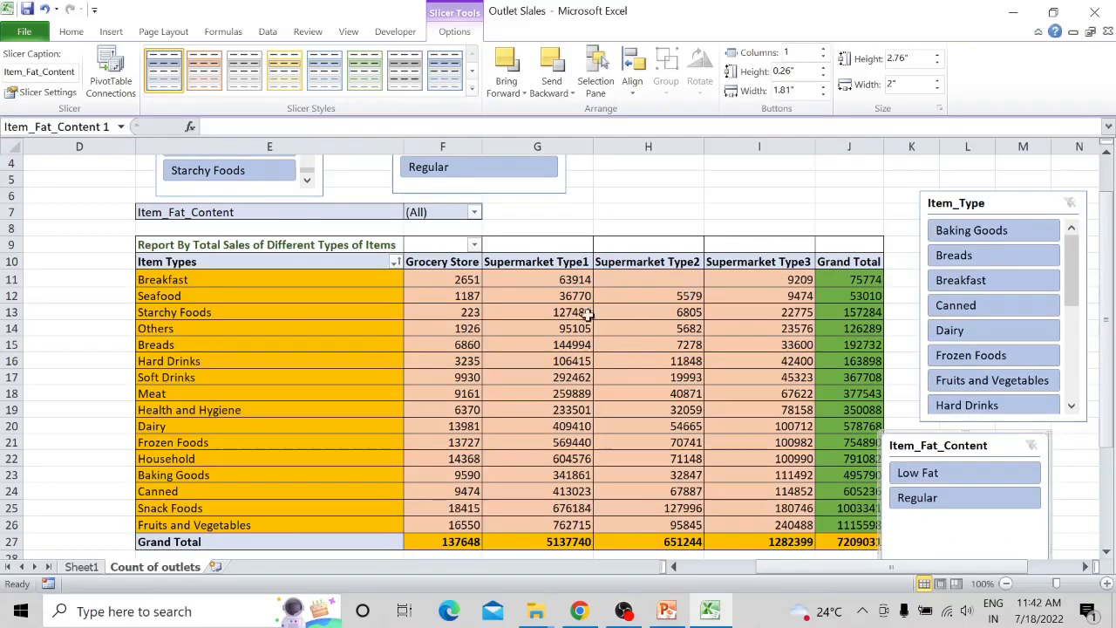
pyautogui.scroll(-1, 561, 325)
pyautogui.scroll(-1, 561, 325)
pyautogui.scroll(4, 560, 325)
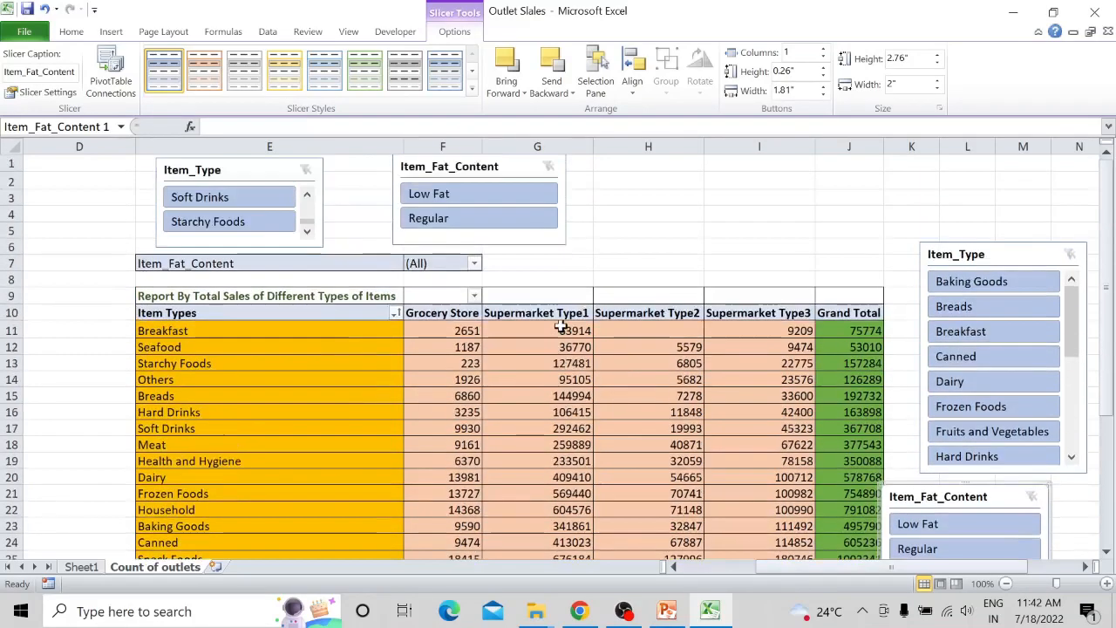
pyautogui.scroll(-6, 560, 325)
pyautogui.scroll(2, 560, 325)
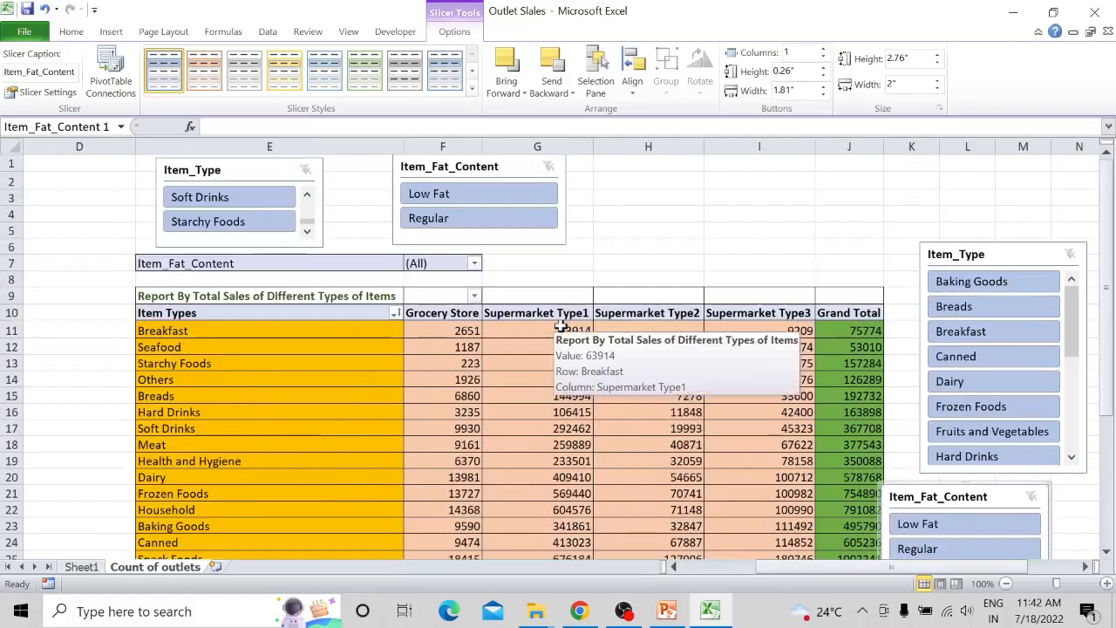
pyautogui.scroll(-2, 560, 326)
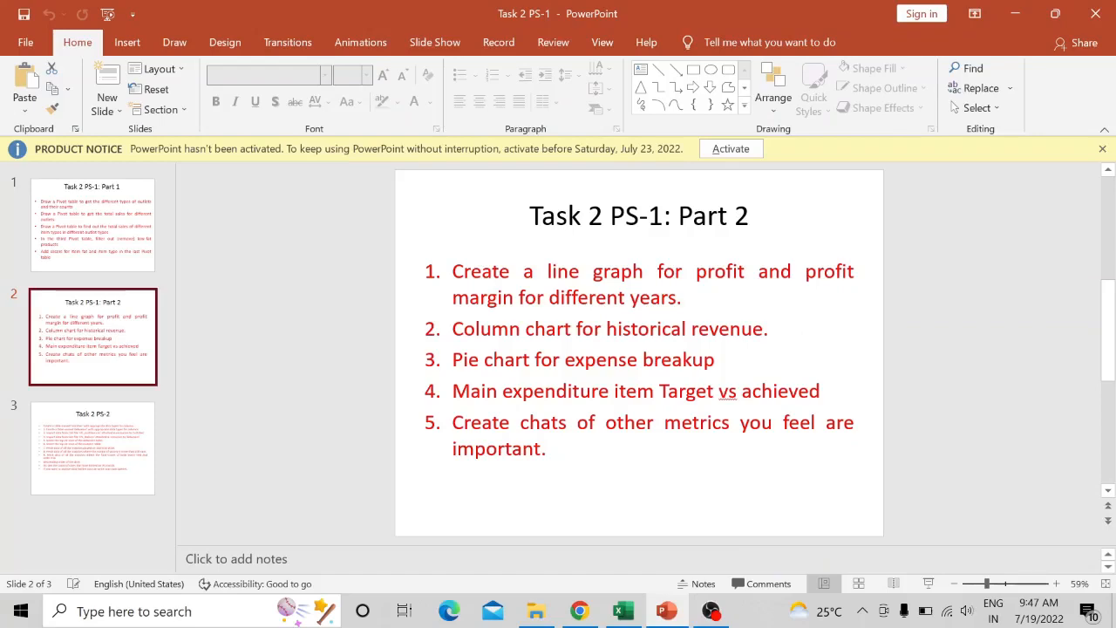
# - Switch from the PowerPoint Part 2 task slide to the Charts workbook in Excel
pyautogui.click(622, 611)
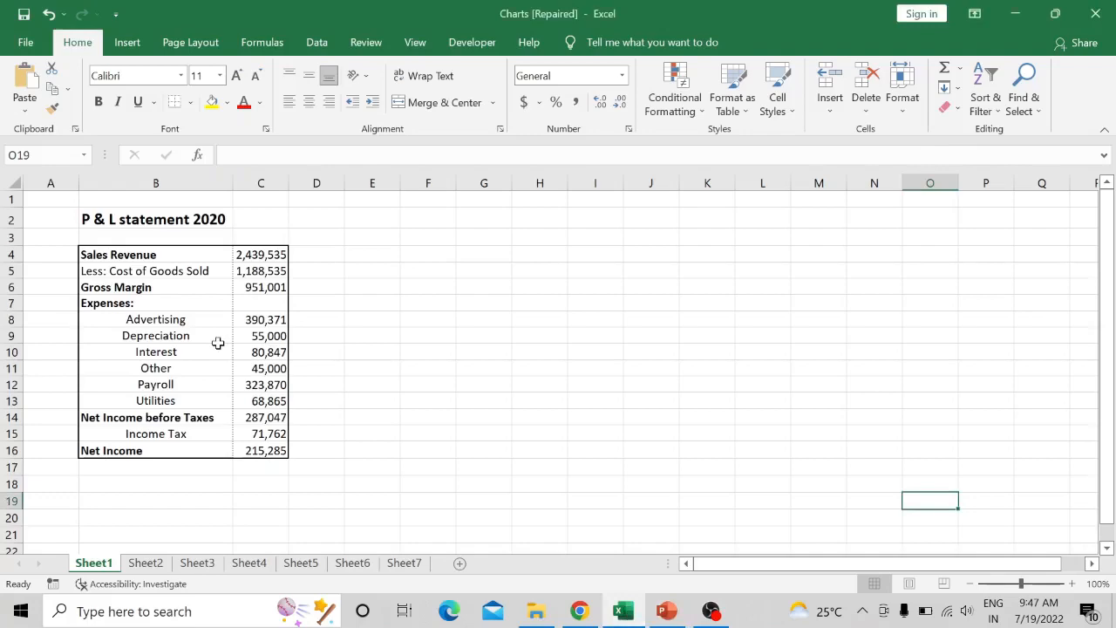
# - Check the Part 2 task slide in PowerPoint, and open Sheet2 of the Charts workbook in Excel
pyautogui.click(667, 614)
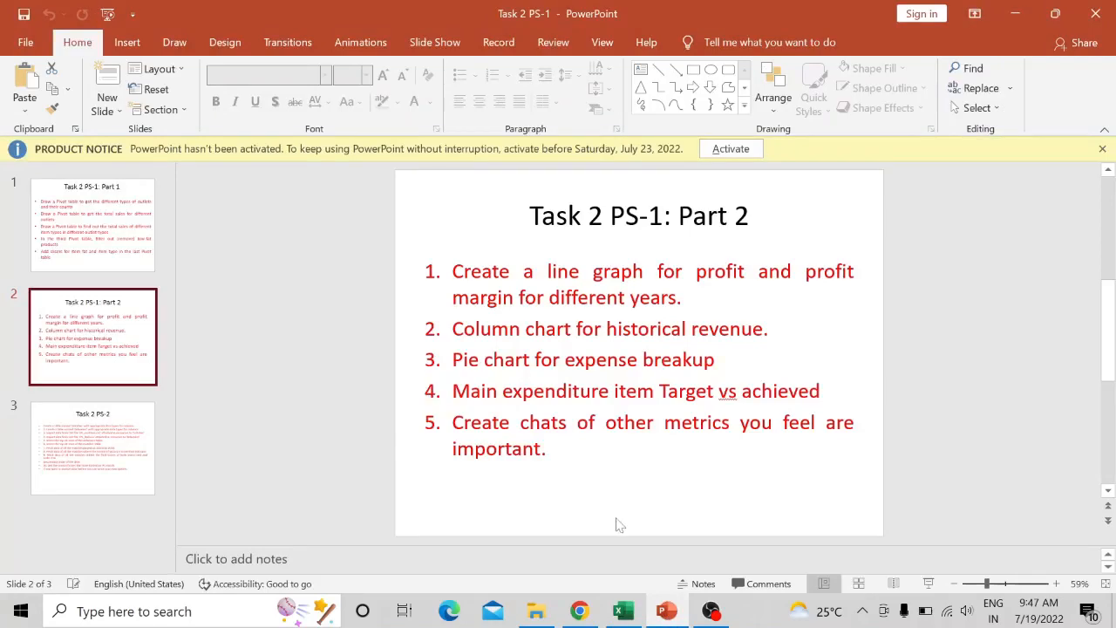
pyautogui.click(624, 610)
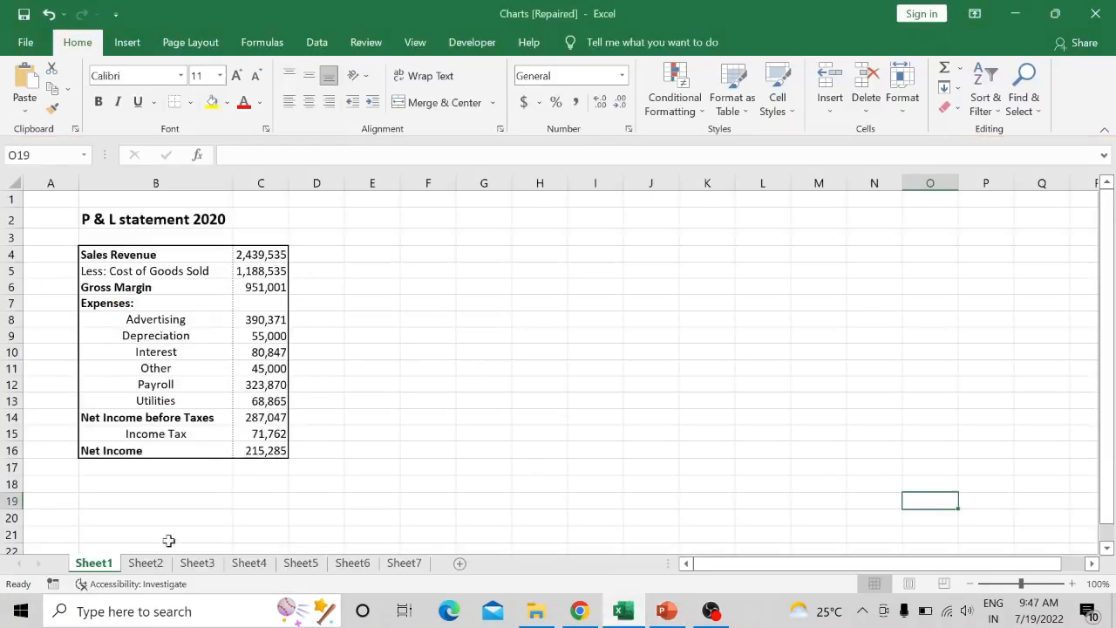
pyautogui.click(145, 563)
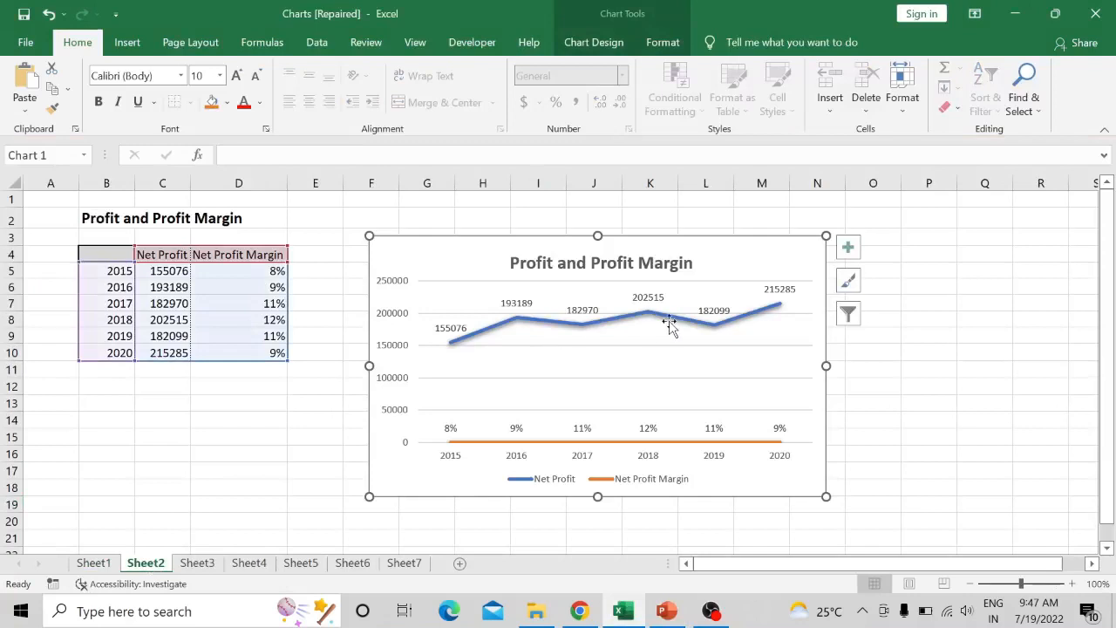
# - Remove the existing Profit and Profit Margin chart from Sheet2 by cutting it
pyautogui.rightClick(506, 253)
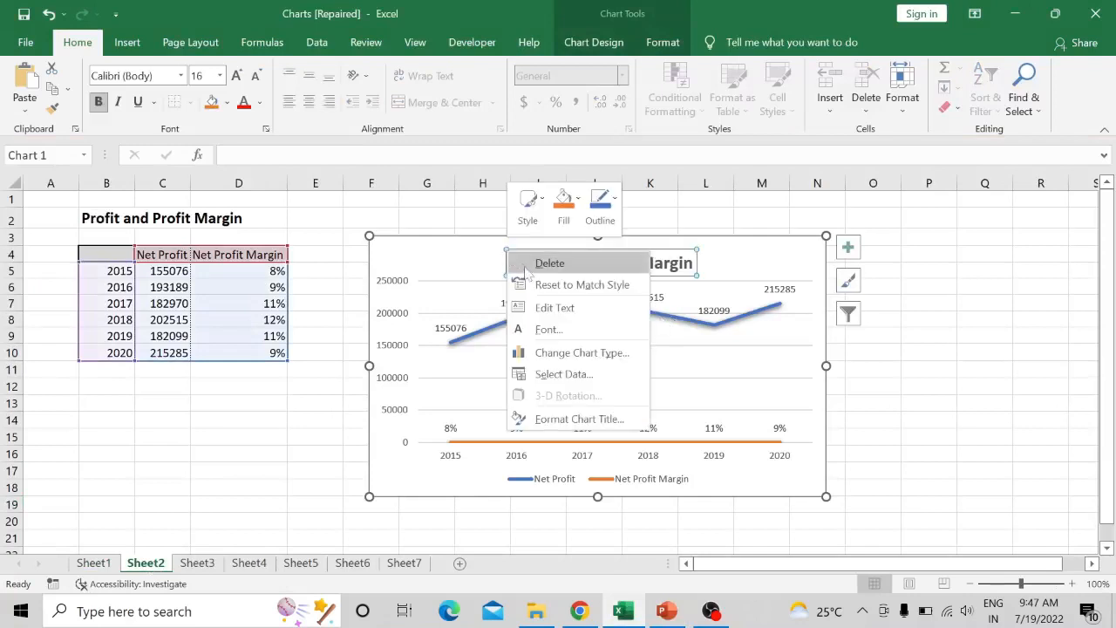
pyautogui.click(525, 264)
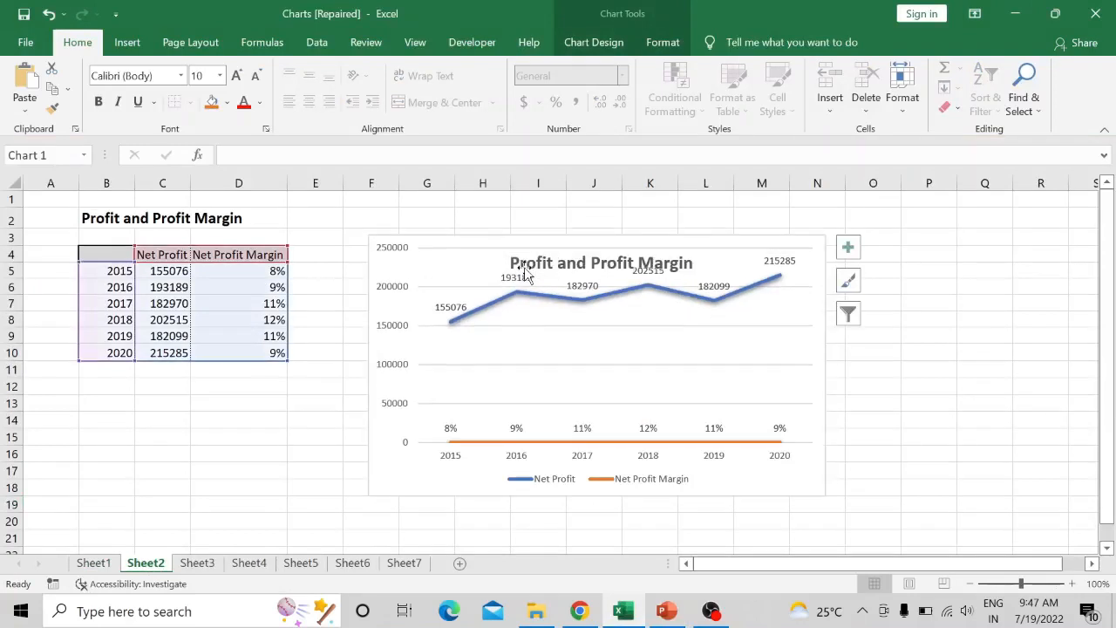
pyautogui.rightClick(476, 271)
pyautogui.click(448, 273)
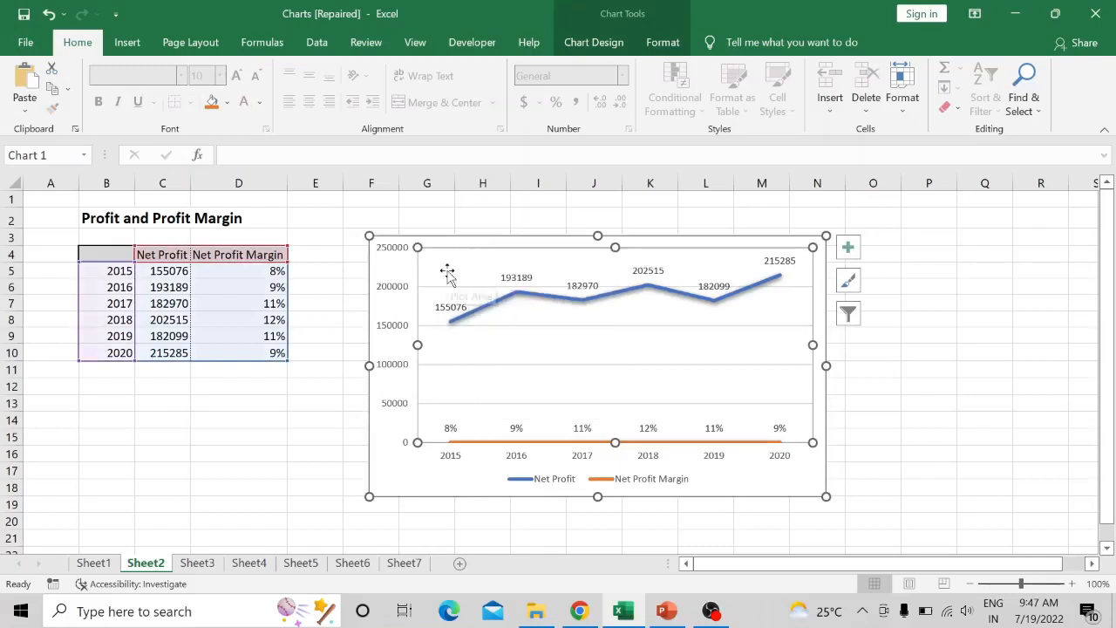
pyautogui.click(386, 279)
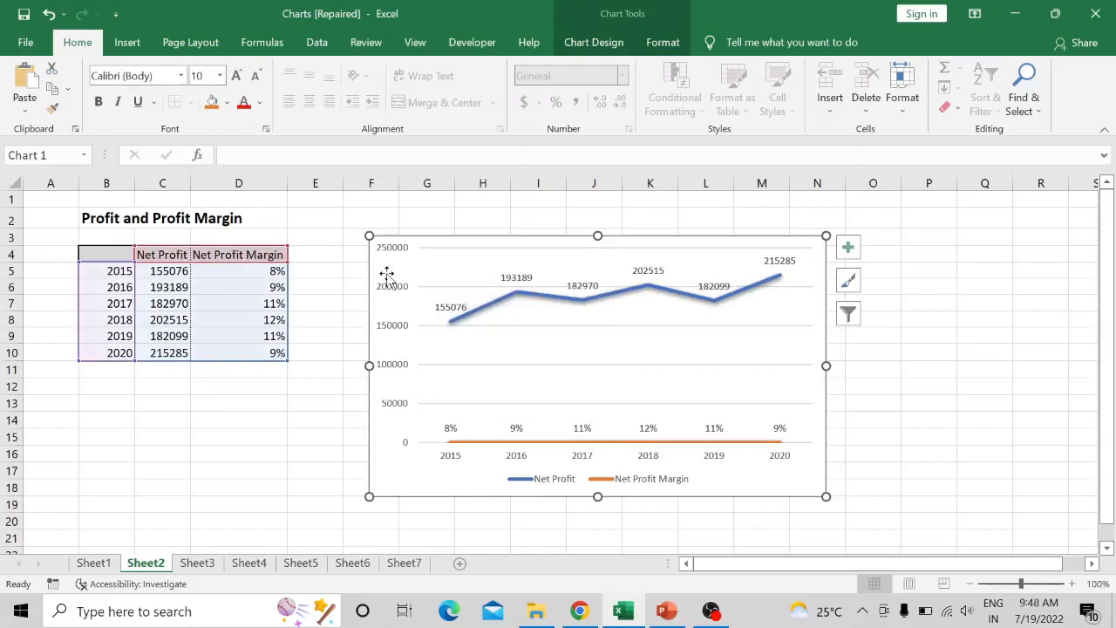
pyautogui.rightClick(554, 242)
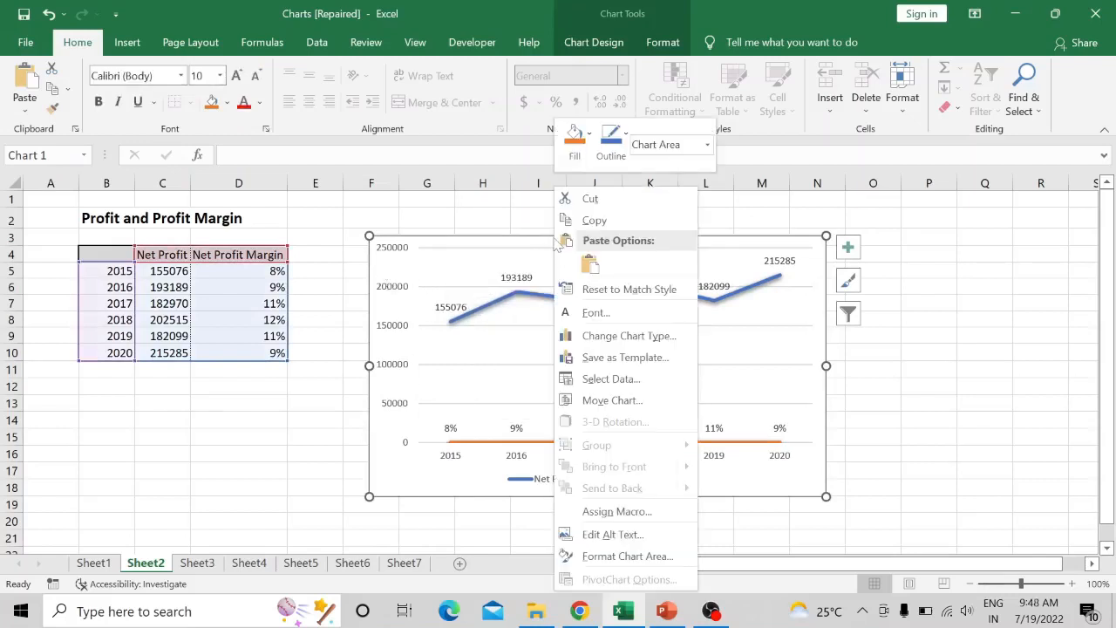
pyautogui.click(591, 198)
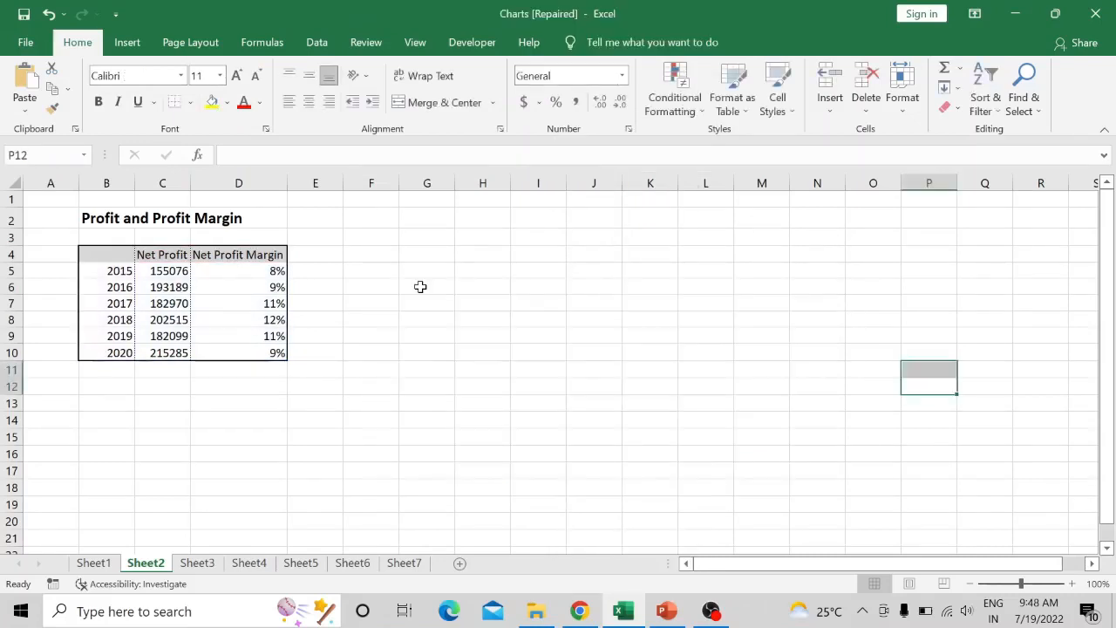
pyautogui.click(361, 249)
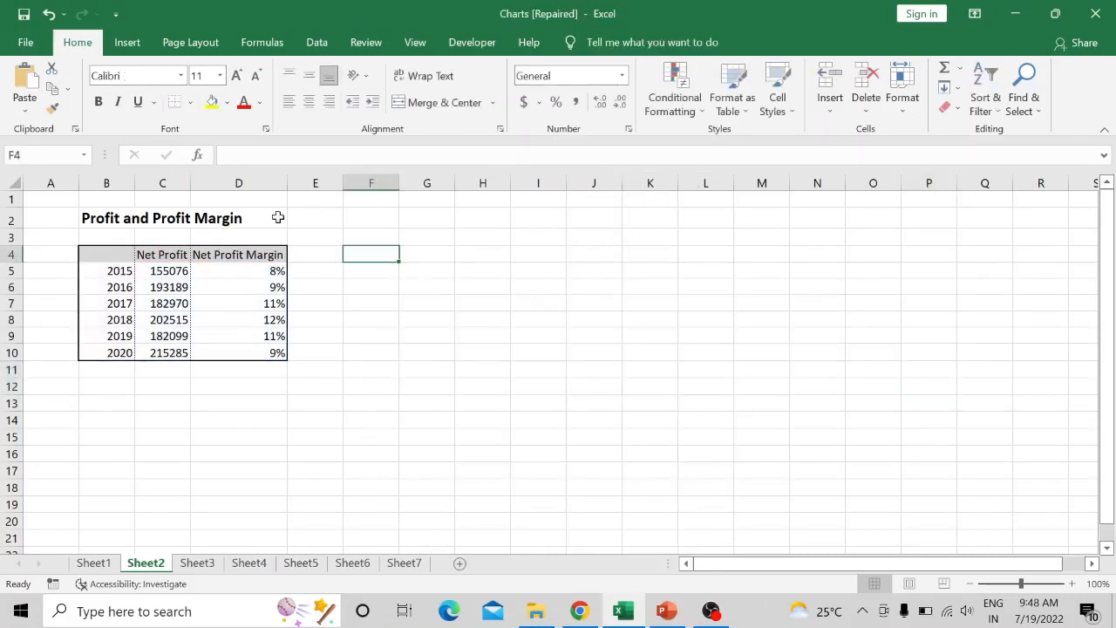
# - Insert the recommended Line chart for the yearly Net Profit and Net Profit Margin table in B4:D10
pyautogui.click(132, 259)
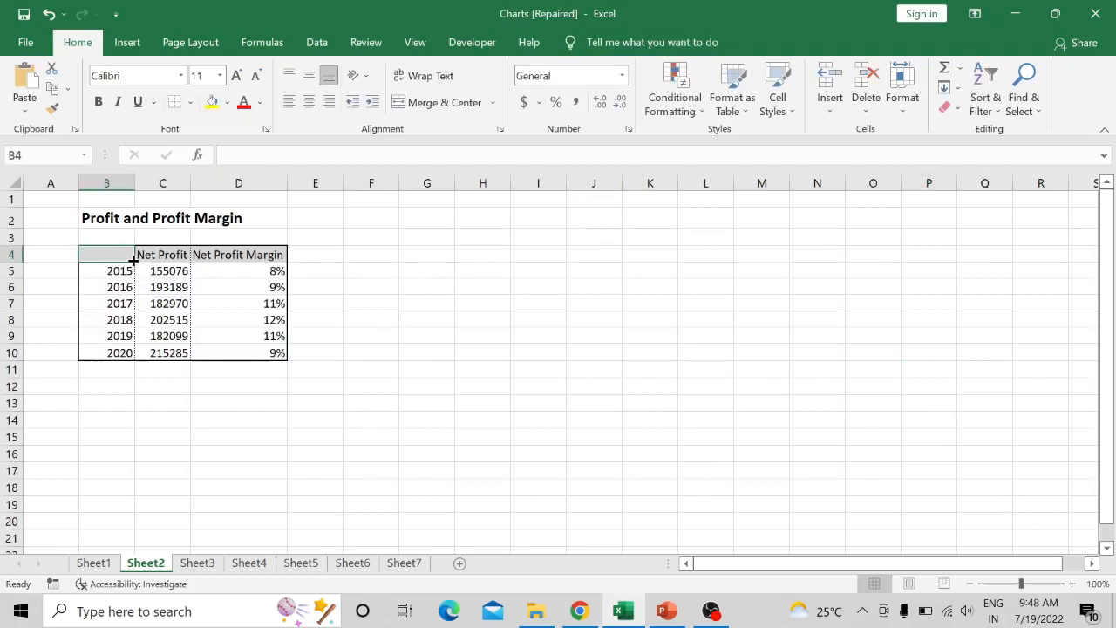
pyautogui.hotkey('shift', 'Right')
pyautogui.hotkey('shift', 'Right')
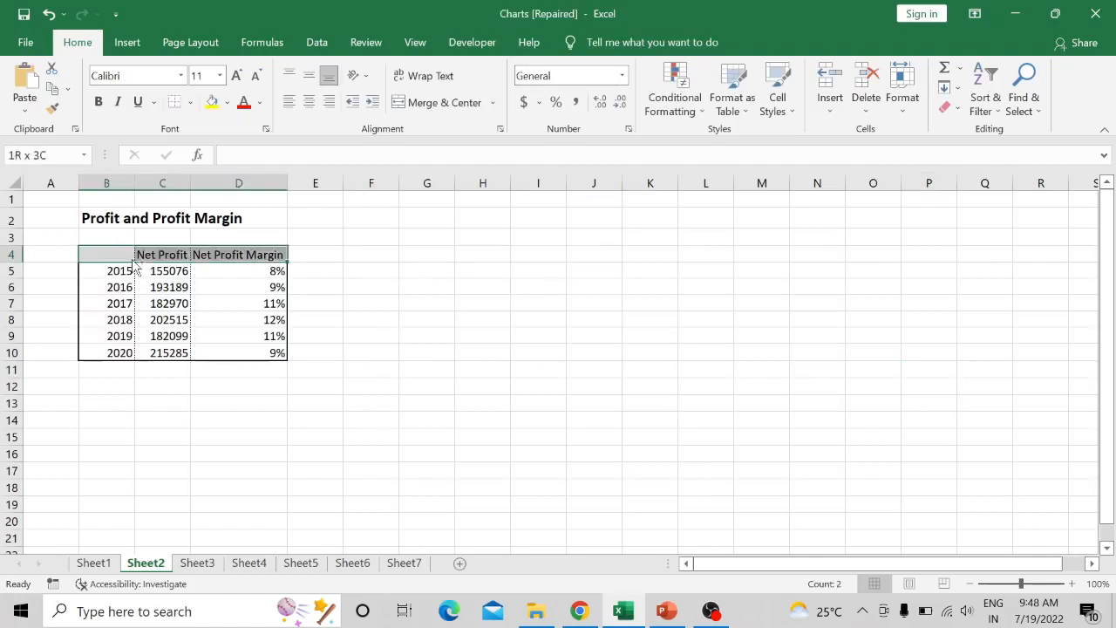
pyautogui.hotkey('shift', 'Down')
pyautogui.hotkey('ctrl', 'shift', 'Down')
pyautogui.hotkey('ctrl', 'shift', 'Down')
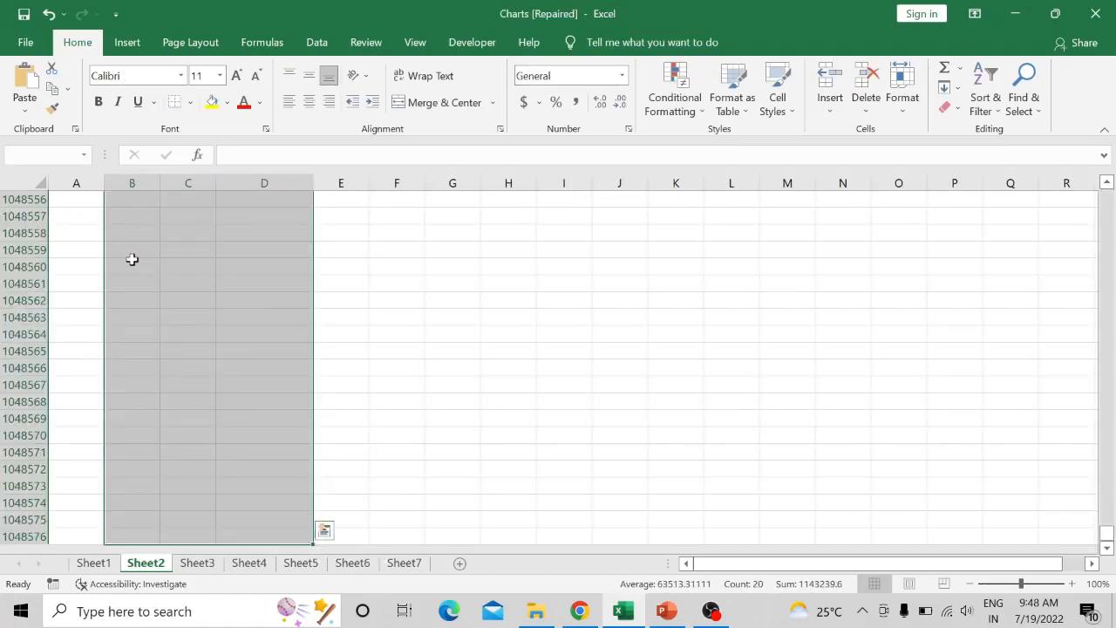
pyautogui.hotkey('ctrl', 'shift', 'Up')
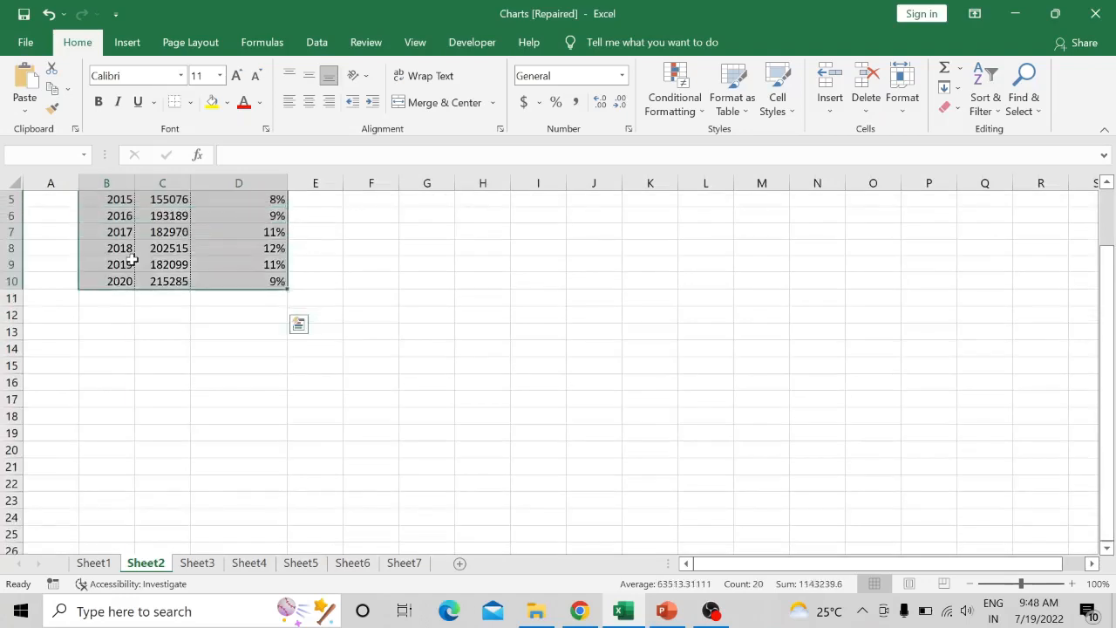
pyautogui.click(127, 42)
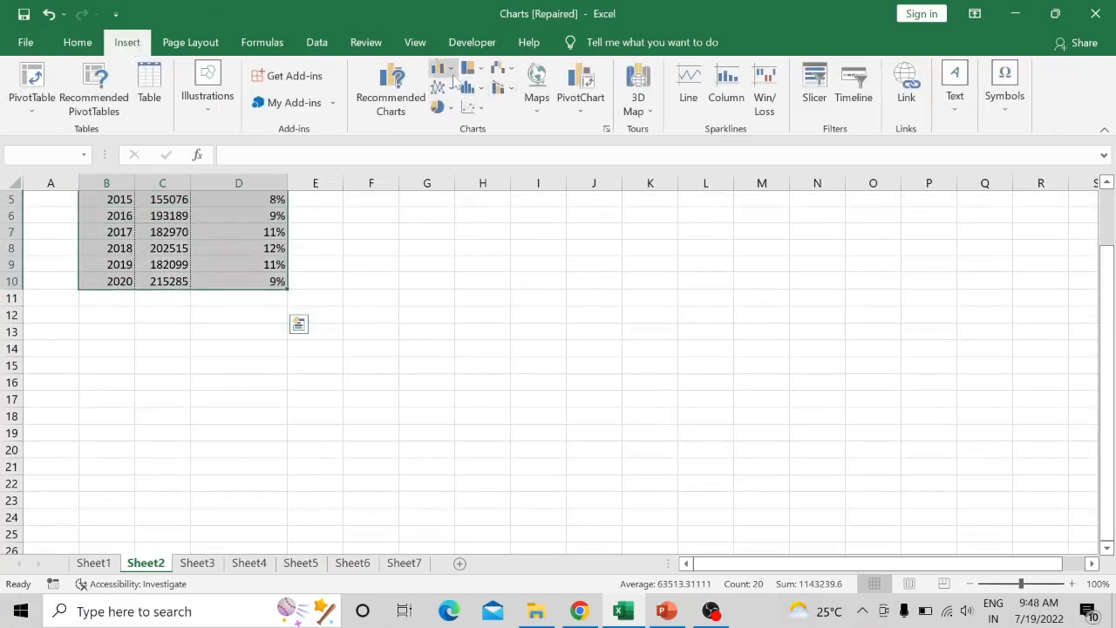
pyautogui.click(452, 79)
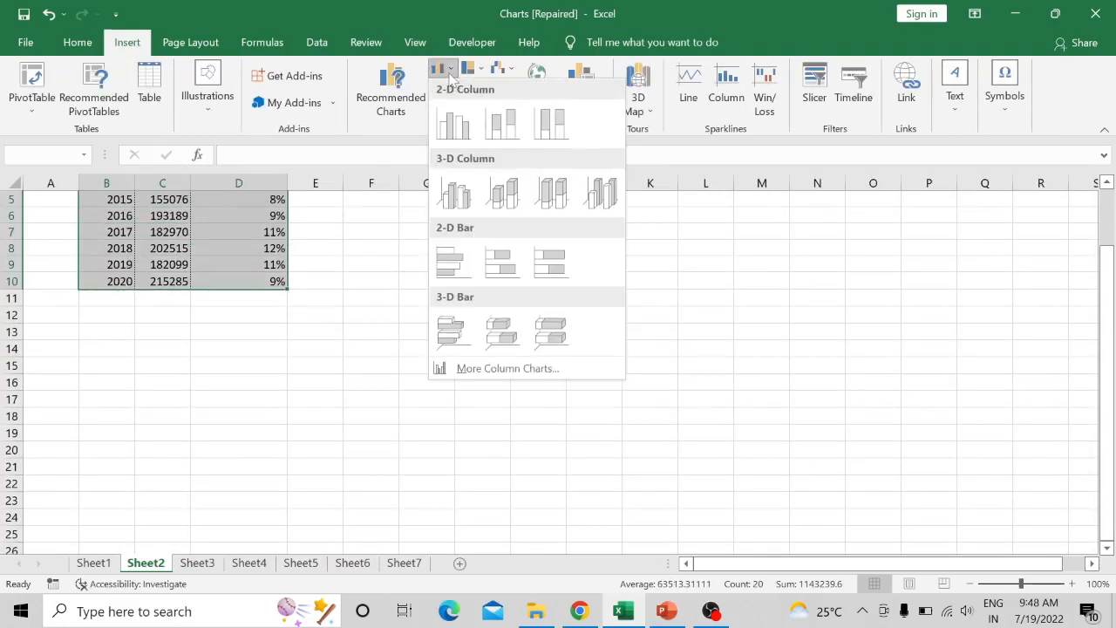
pyautogui.click(398, 124)
pyautogui.click(397, 90)
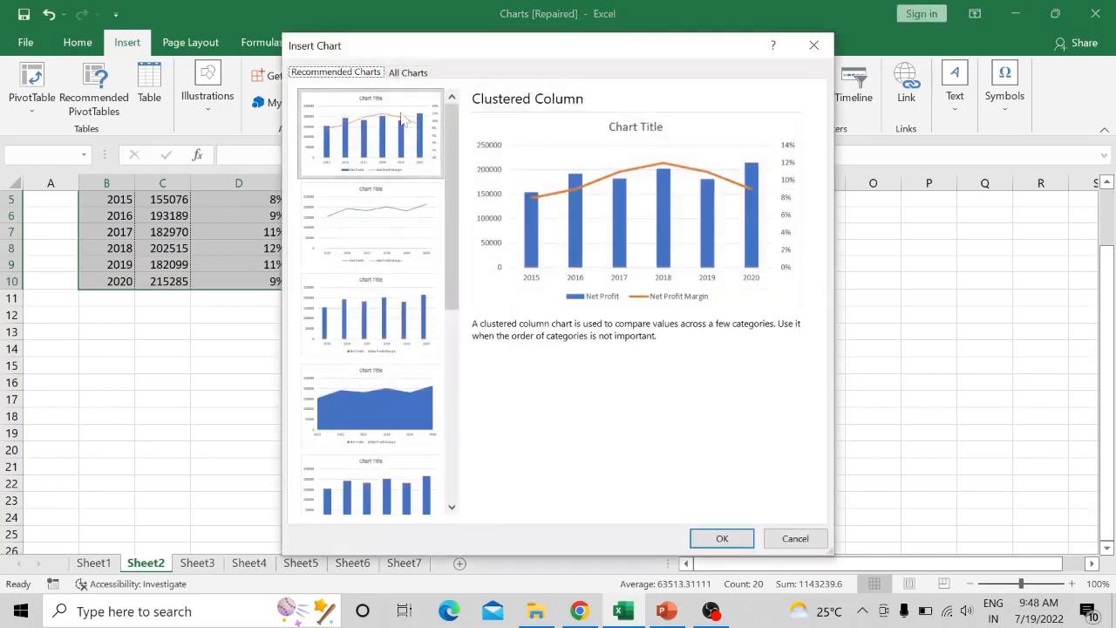
pyautogui.click(381, 221)
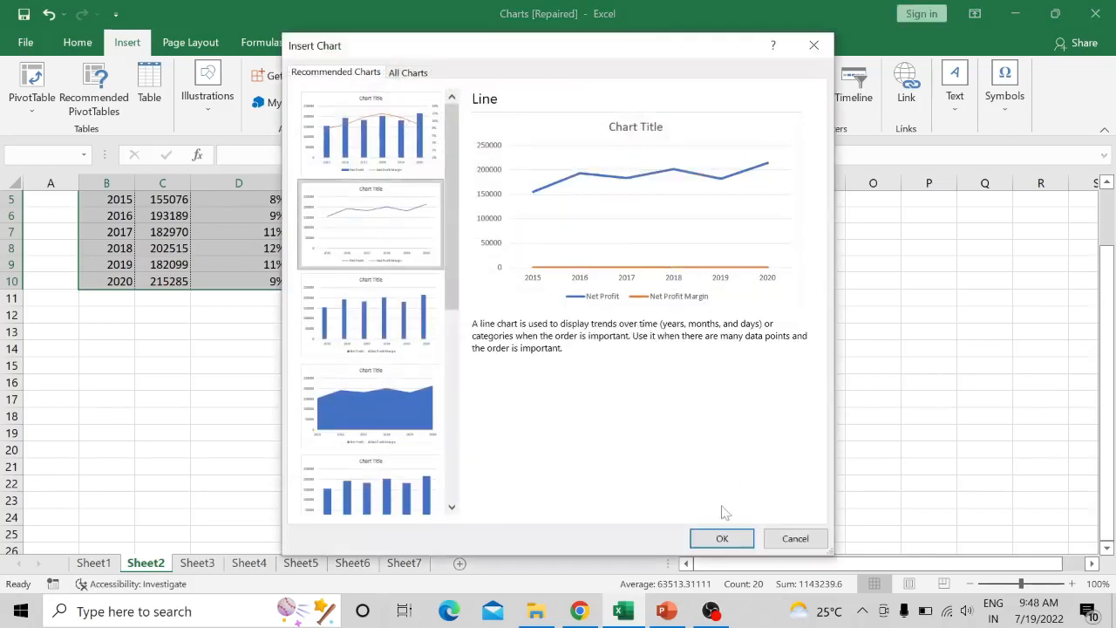
pyautogui.click(722, 538)
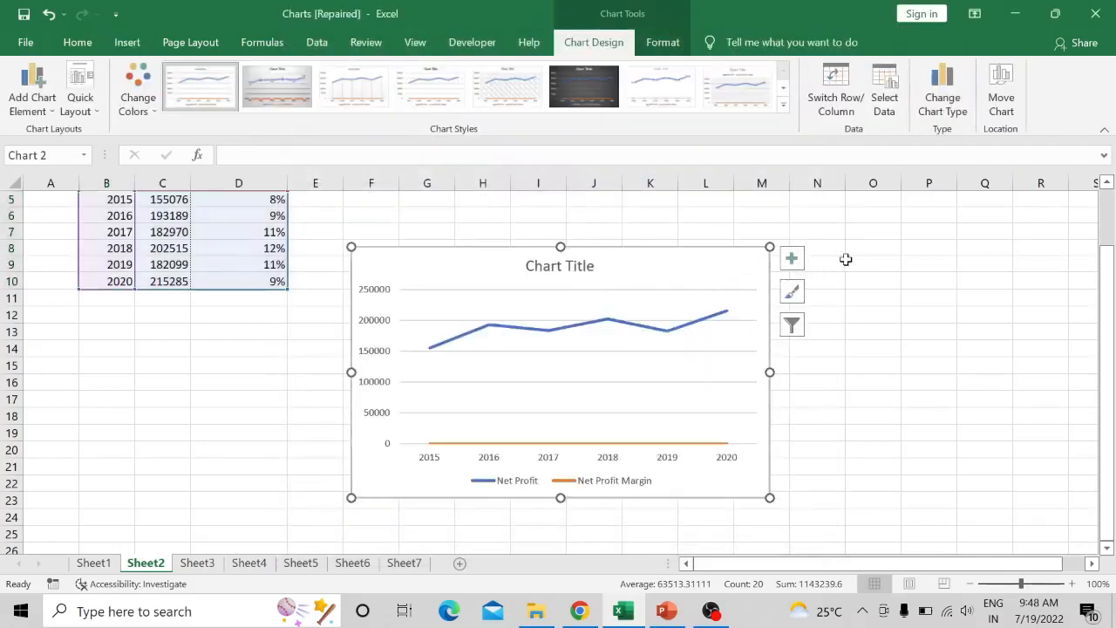
# - Add data labels to the new line chart
pyautogui.click(666, 314)
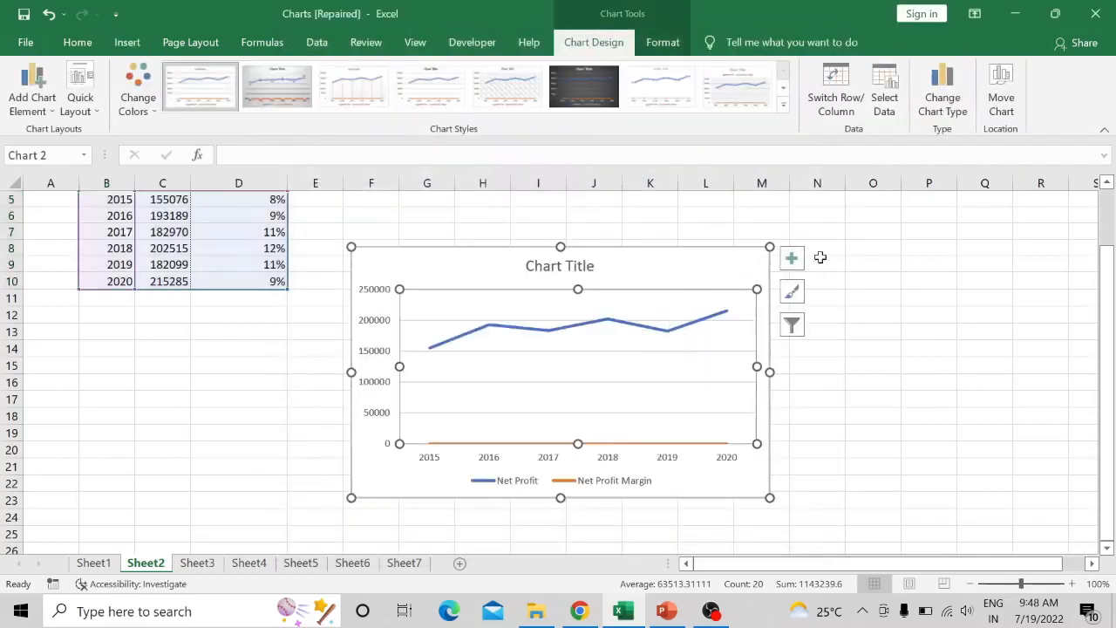
pyautogui.click(794, 260)
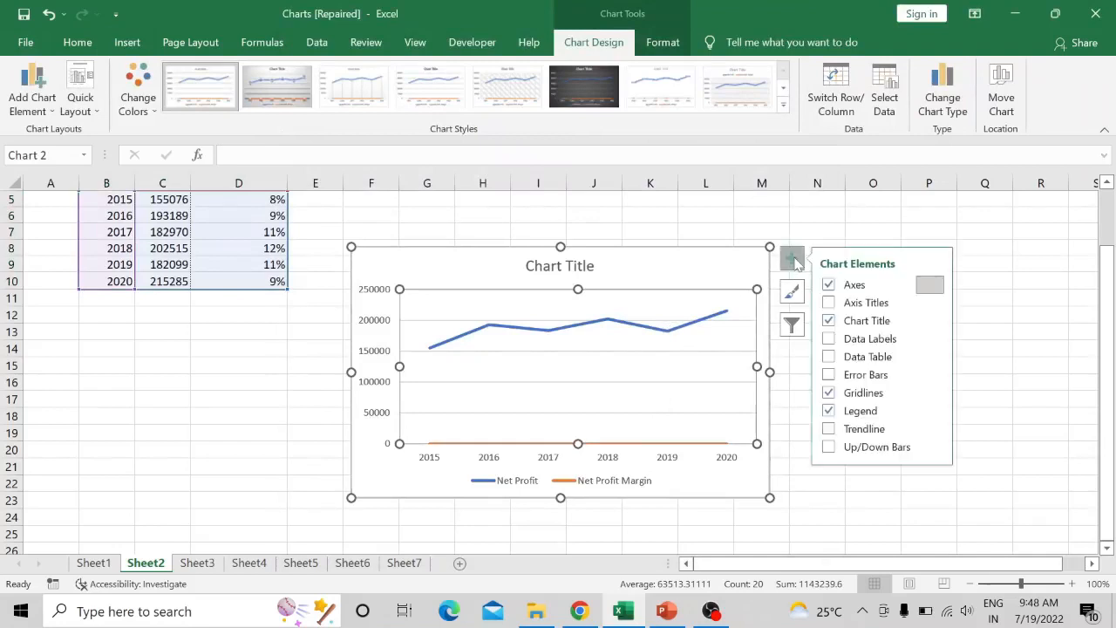
pyautogui.click(828, 340)
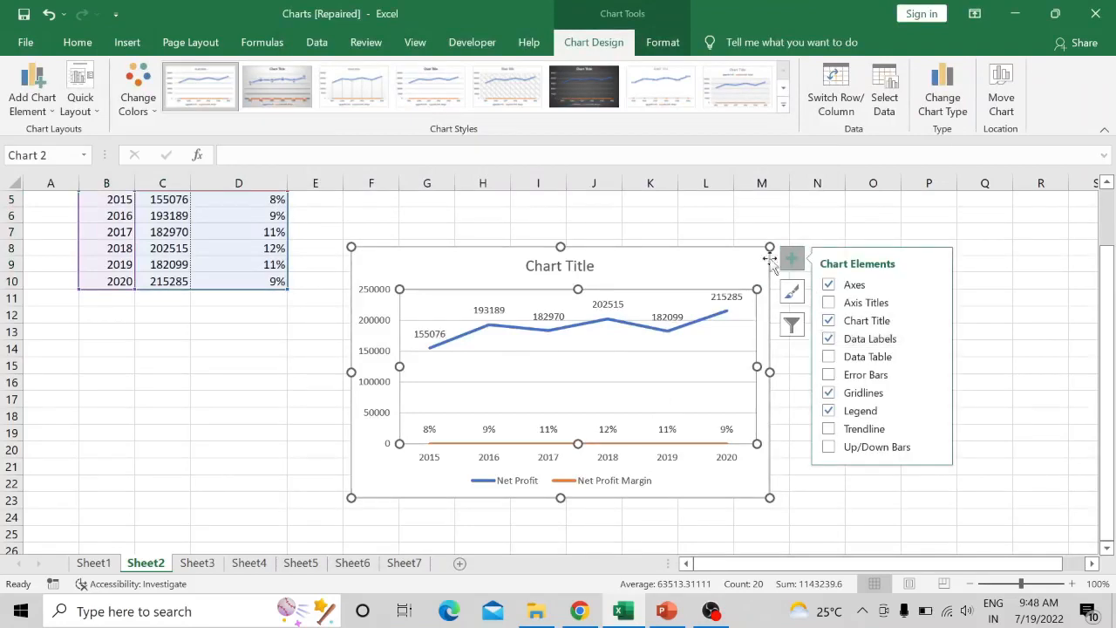
# - Replace the line chart's placeholder title with "Net Profit and Net Profit Margin"
pyautogui.click(567, 254)
pyautogui.doubleClick(567, 254)
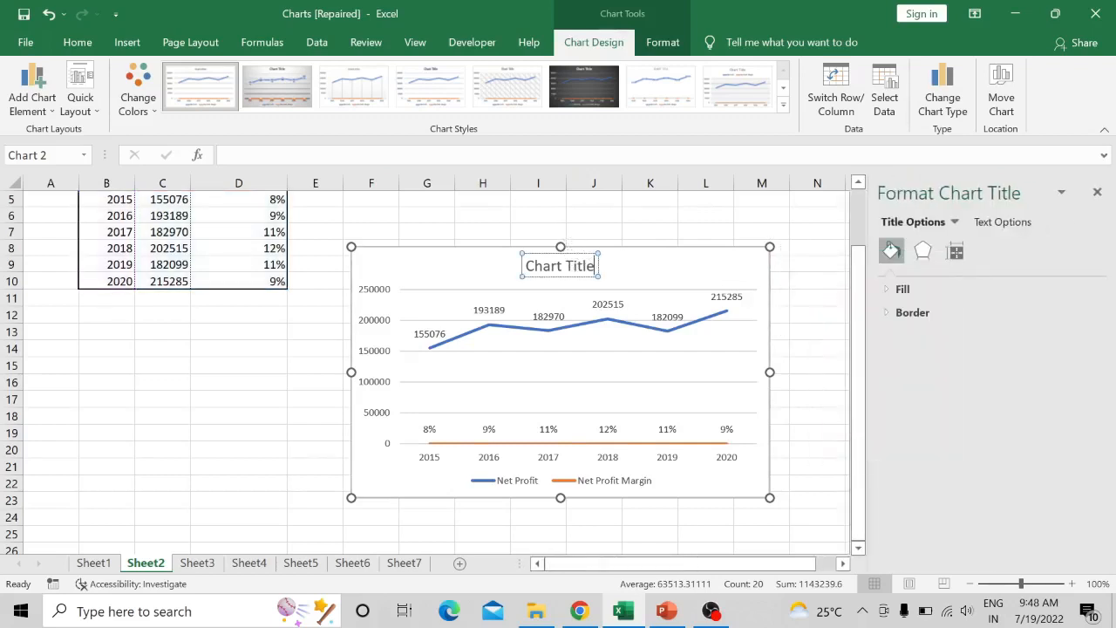
pyautogui.moveTo(595, 266); pyautogui.dragTo(523, 266)
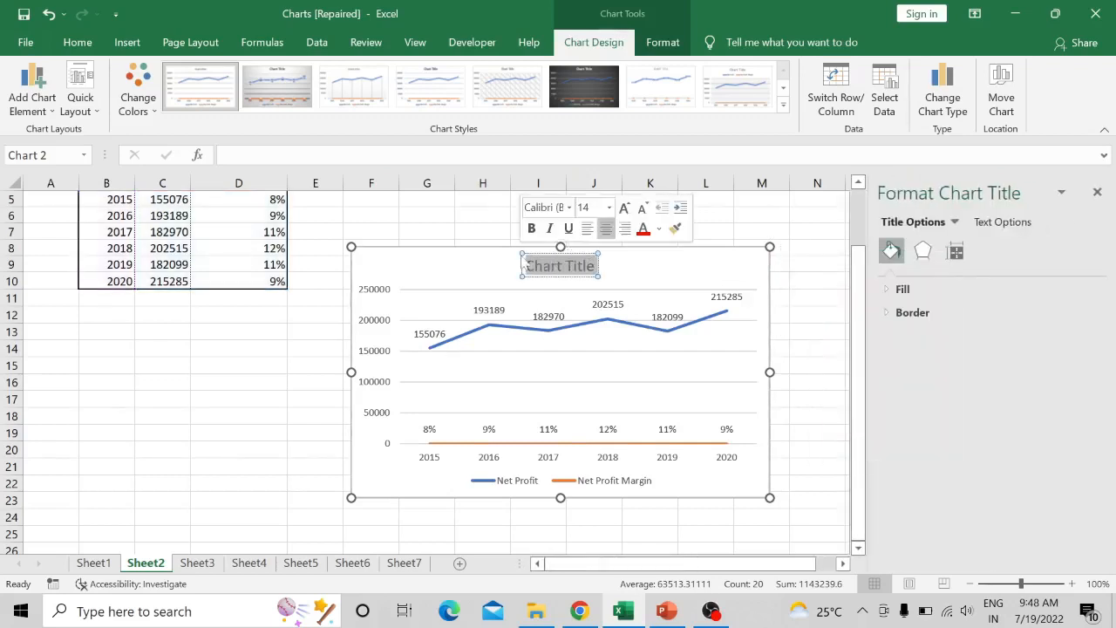
pyautogui.press('Delete')
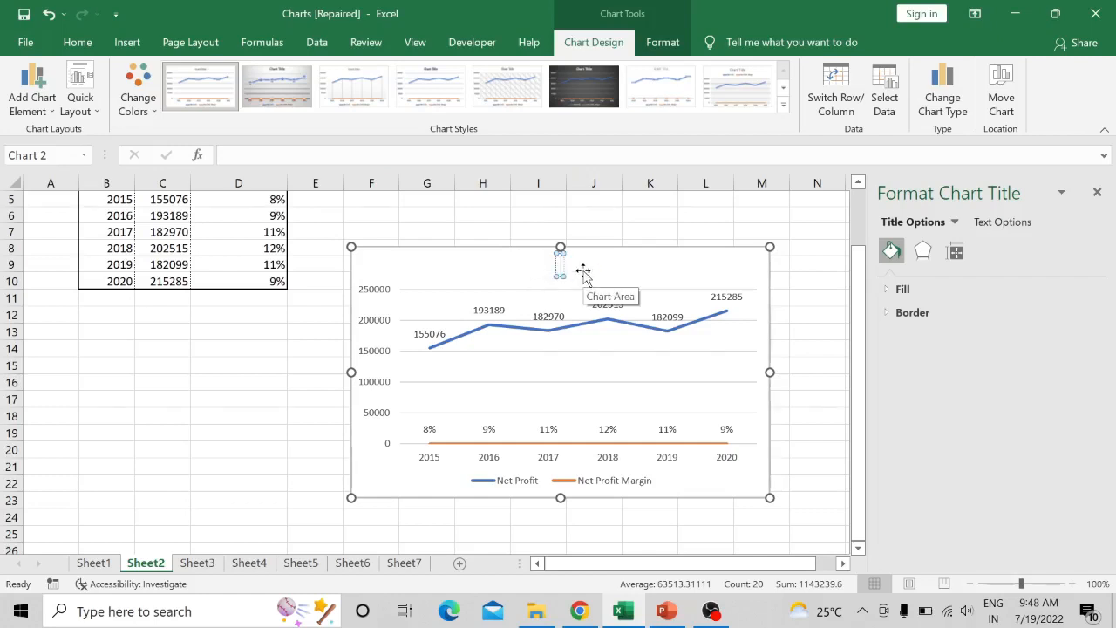
pyautogui.scroll(-1, 206, 317)
pyautogui.scroll(2, 207, 317)
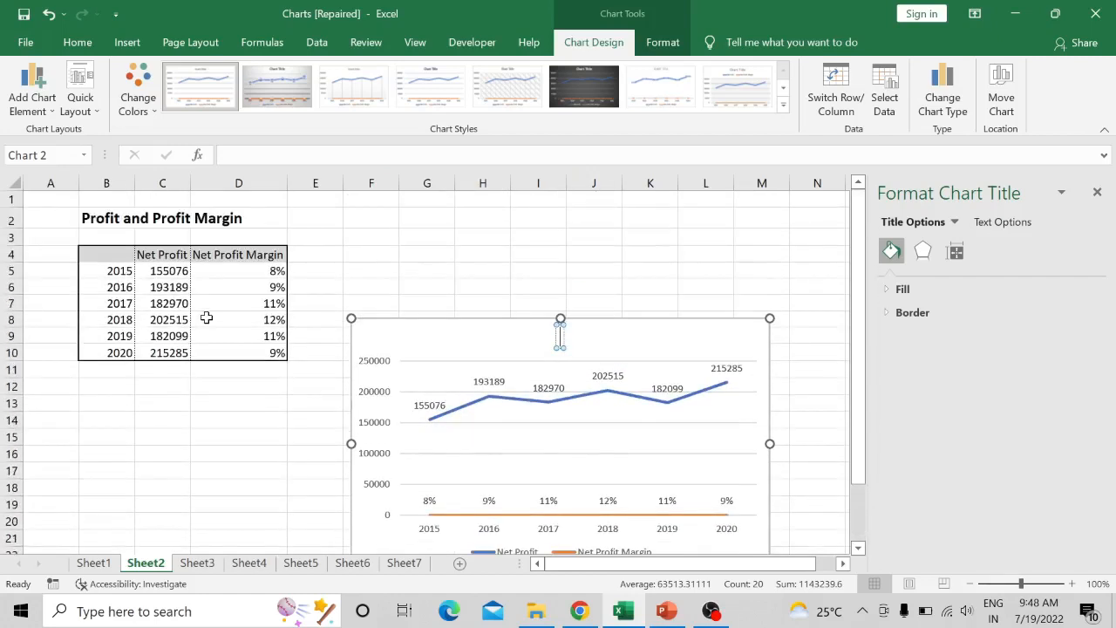
pyautogui.click(560, 337)
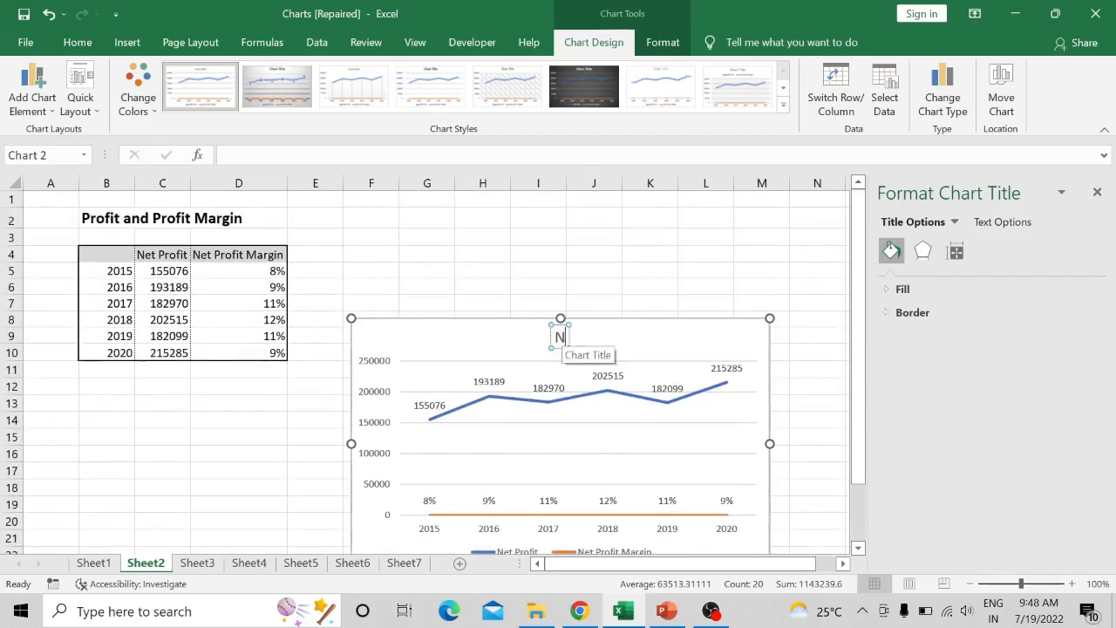
pyautogui.write('Net P')
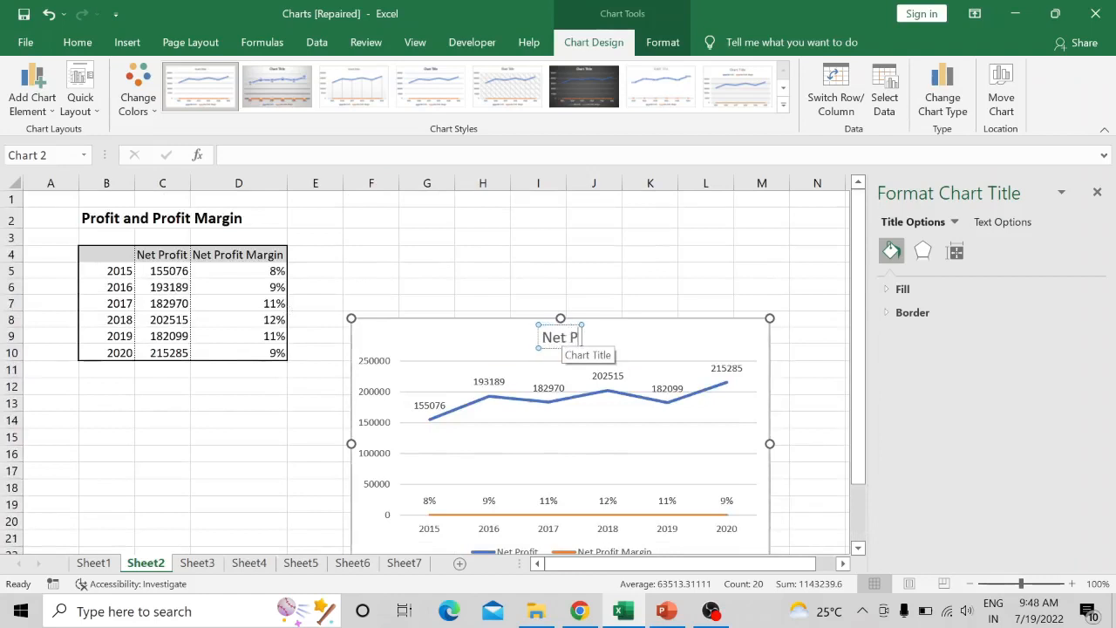
pyautogui.write('rofit')
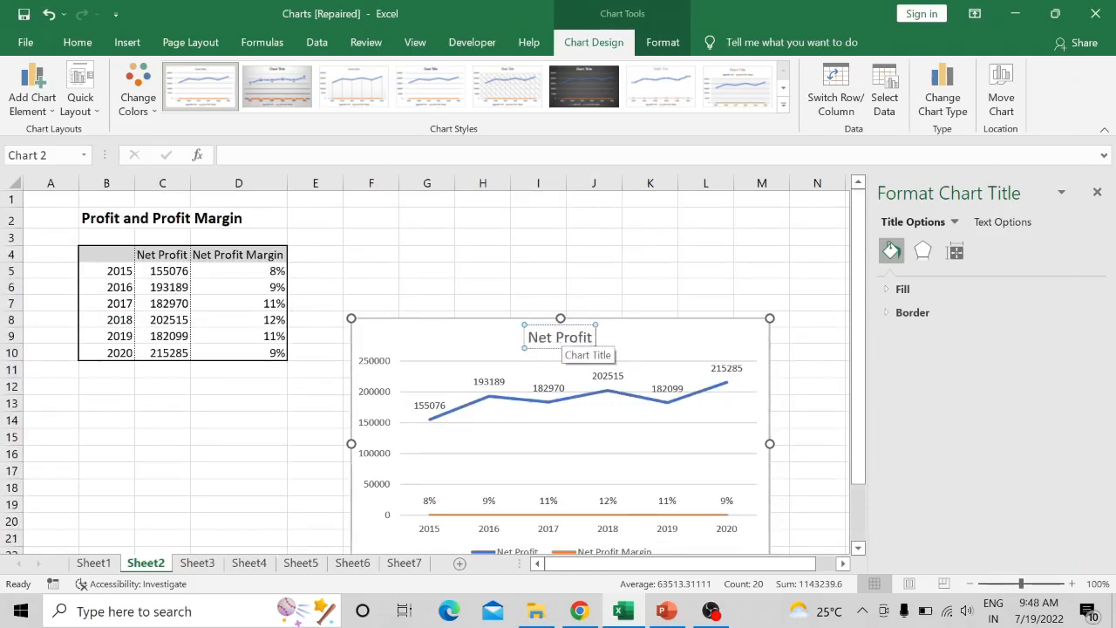
pyautogui.write(' and')
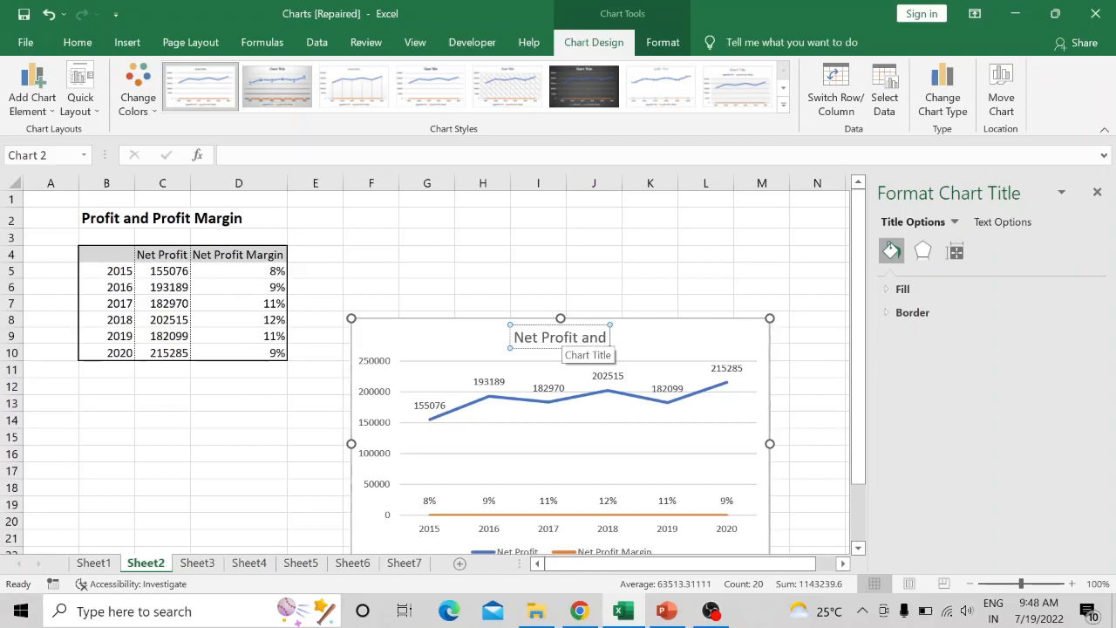
pyautogui.write(' Net P')
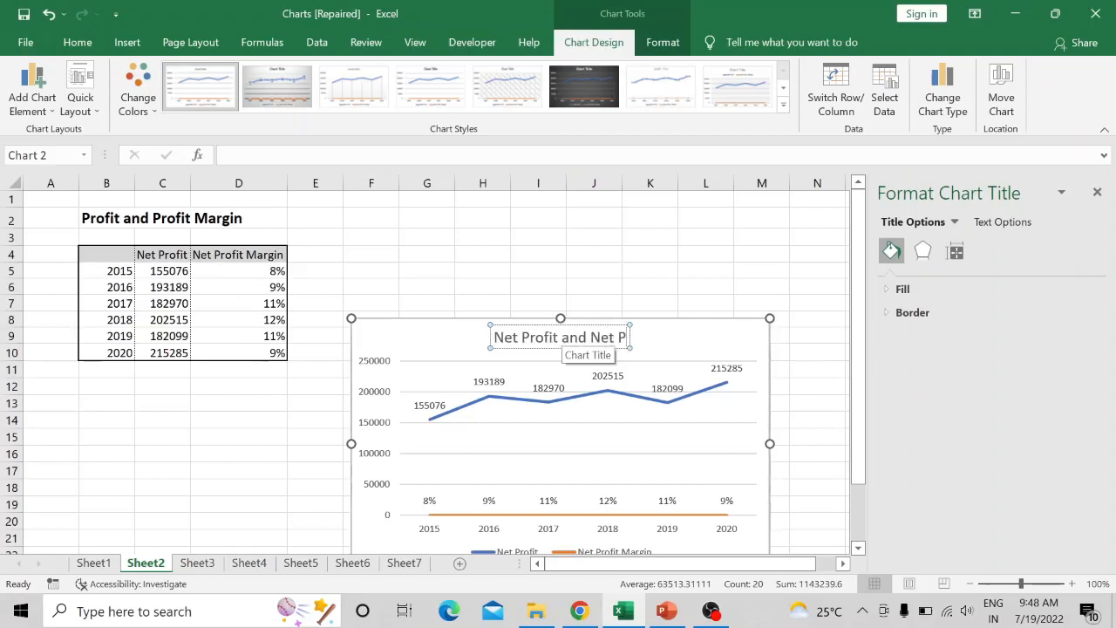
pyautogui.write('rofit')
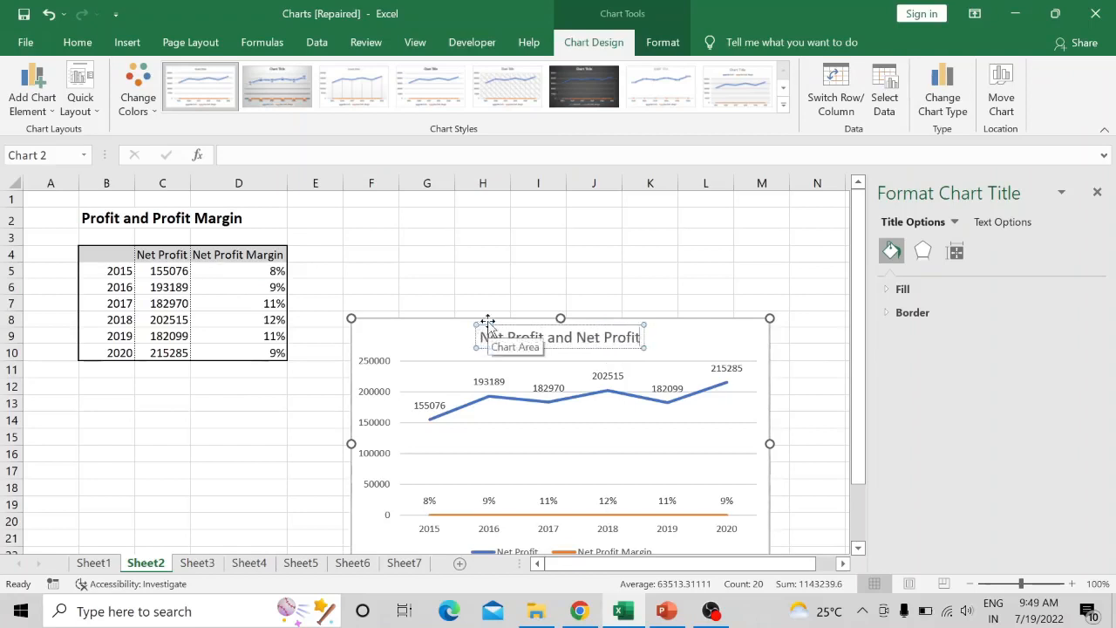
pyautogui.write(' arg')
pyautogui.press('BackSpace')
pyautogui.press('BackSpace')
pyautogui.press('BackSpace')
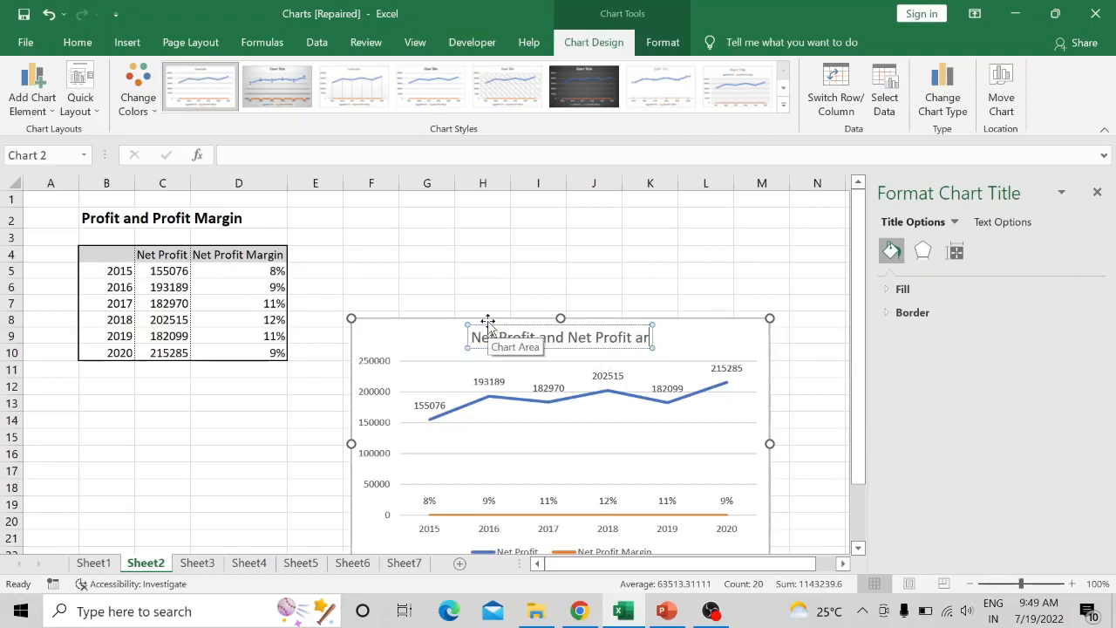
pyautogui.write('Margin')
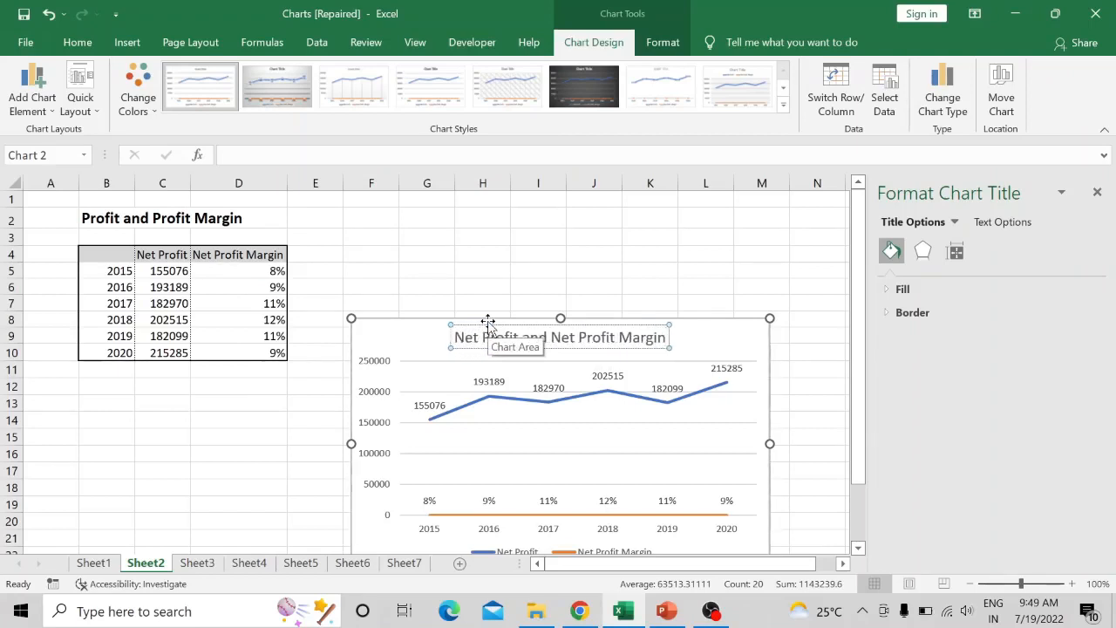
pyautogui.click(718, 333)
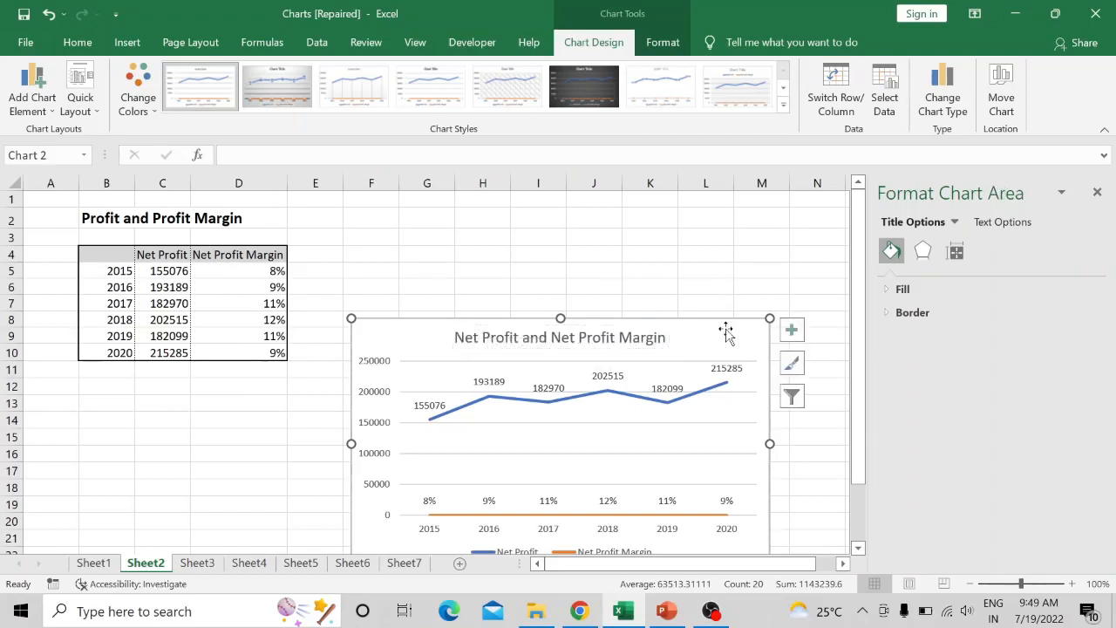
# - Move the Net Profit and Net Profit Margin chart up beside the table, starting at about row 3, and close the formatting pane
pyautogui.moveTo(718, 333); pyautogui.dragTo(715, 244)
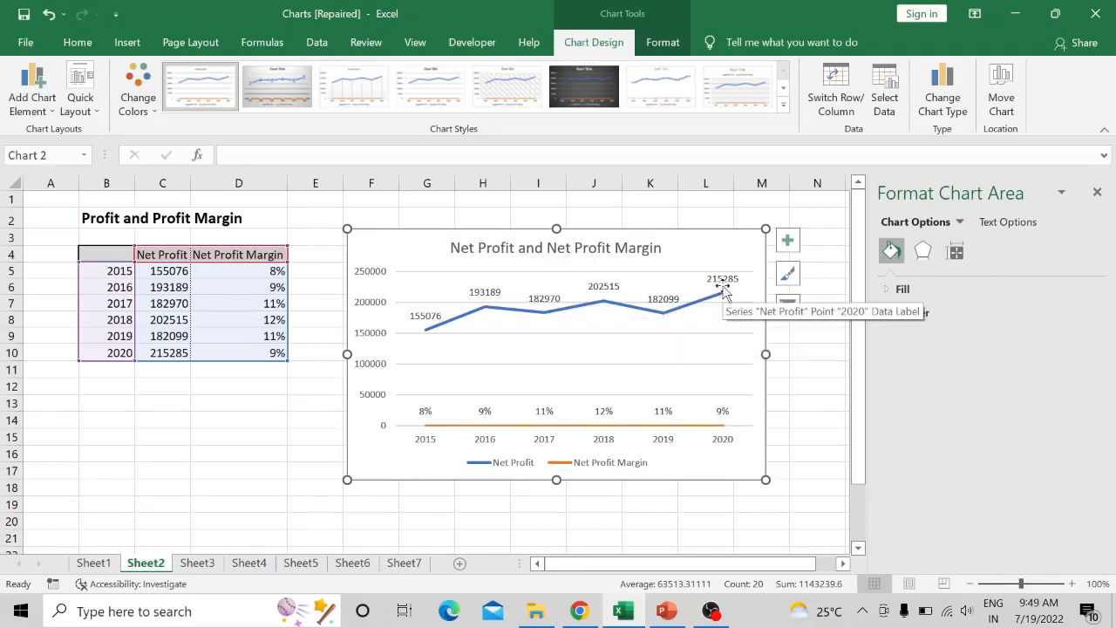
pyautogui.click(1096, 193)
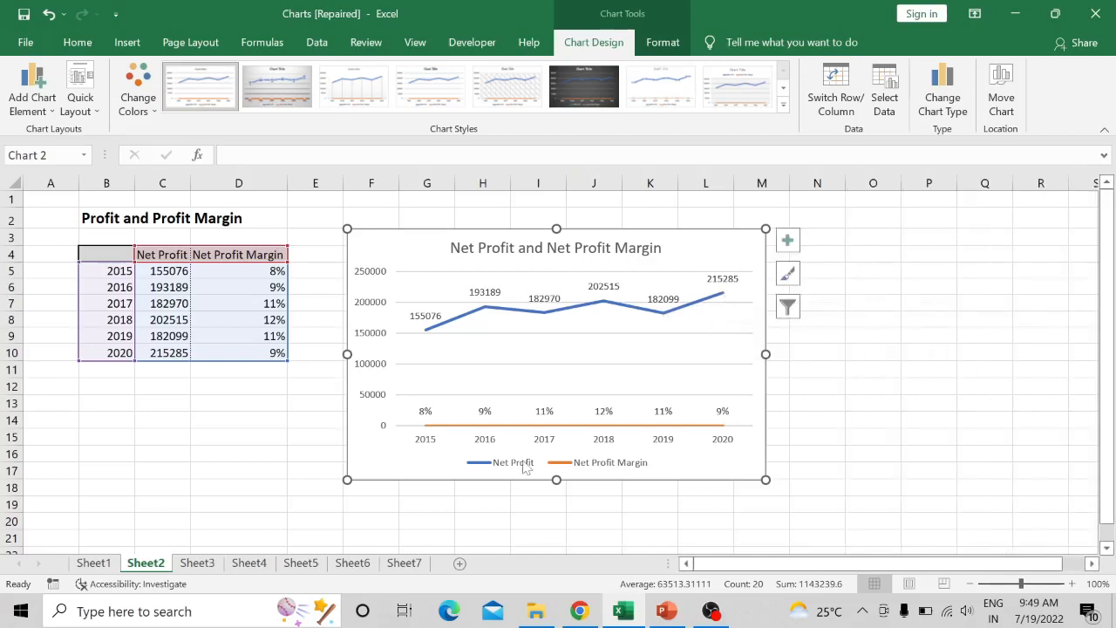
# - Check the Part 2 task list in PowerPoint, then return to Excel and cut the existing Historical Revenue chart from Sheet3
pyautogui.click(665, 611)
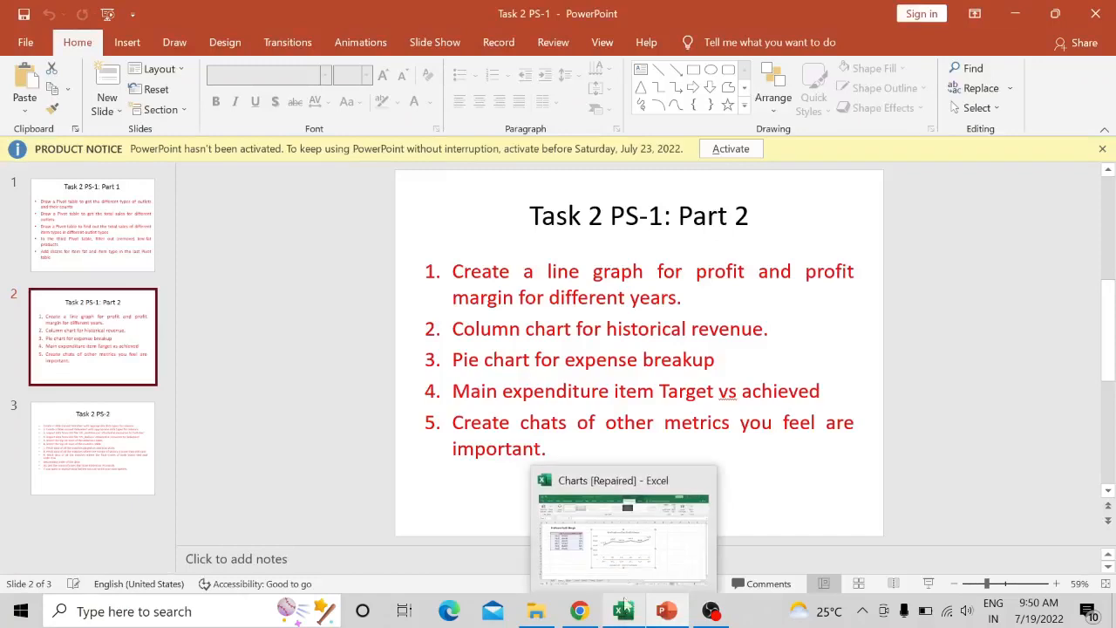
pyautogui.click(624, 612)
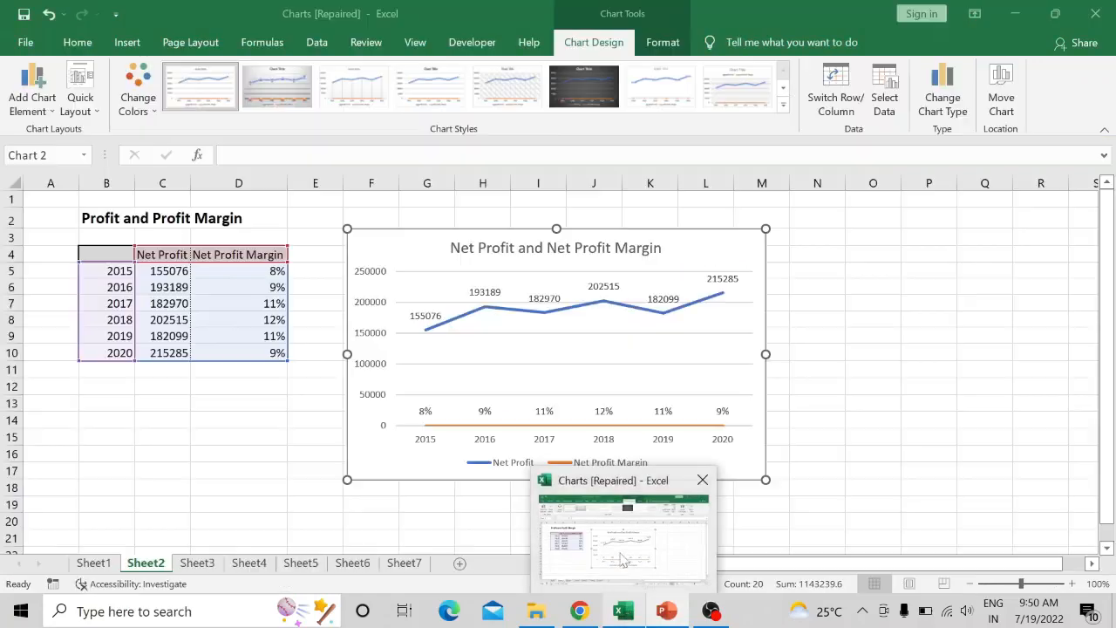
pyautogui.click(197, 562)
pyautogui.click(489, 264)
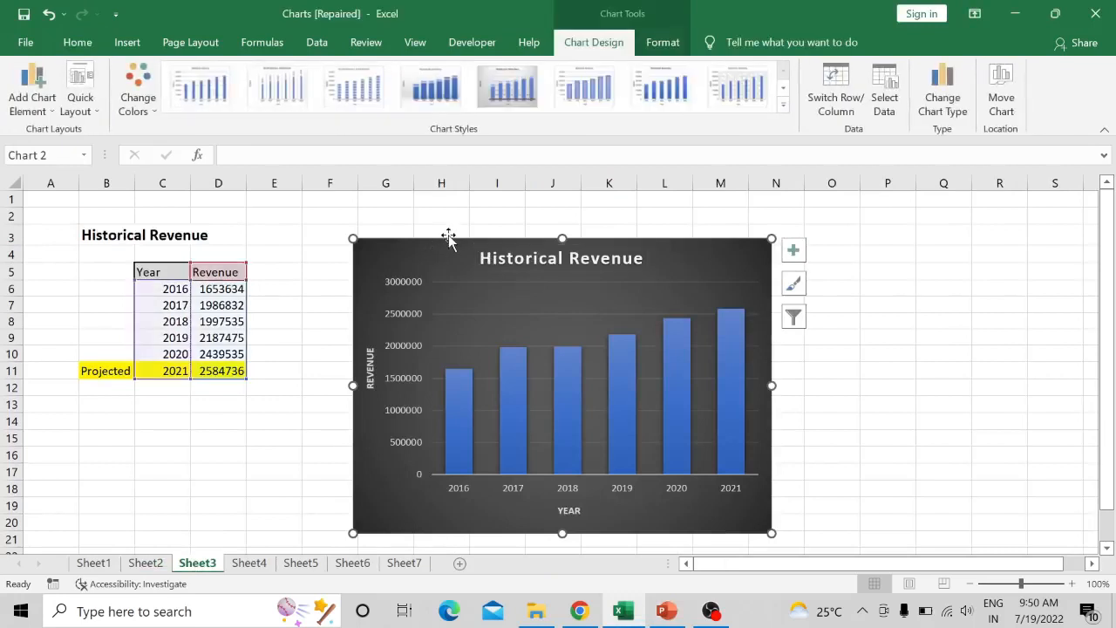
pyautogui.rightClick(448, 237)
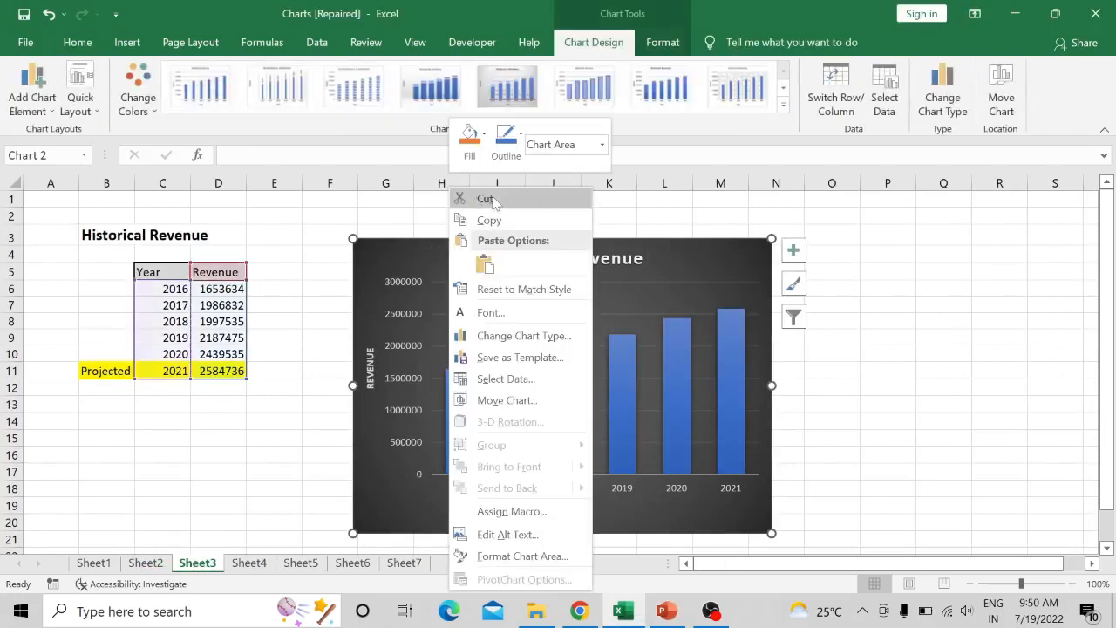
pyautogui.click(462, 199)
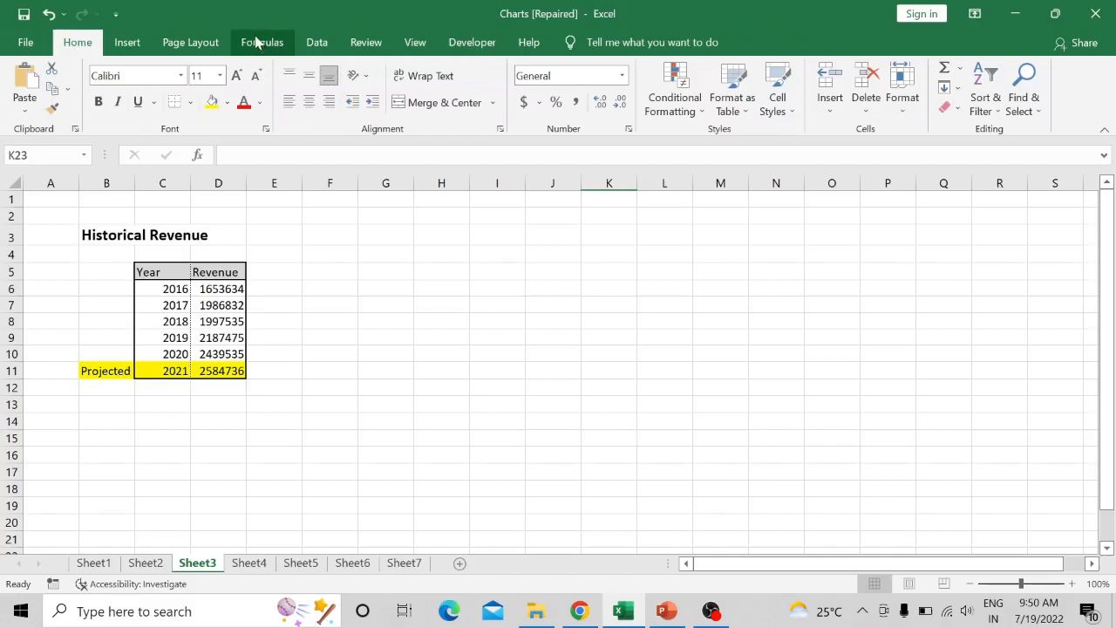
pyautogui.click(157, 42)
pyautogui.click(131, 42)
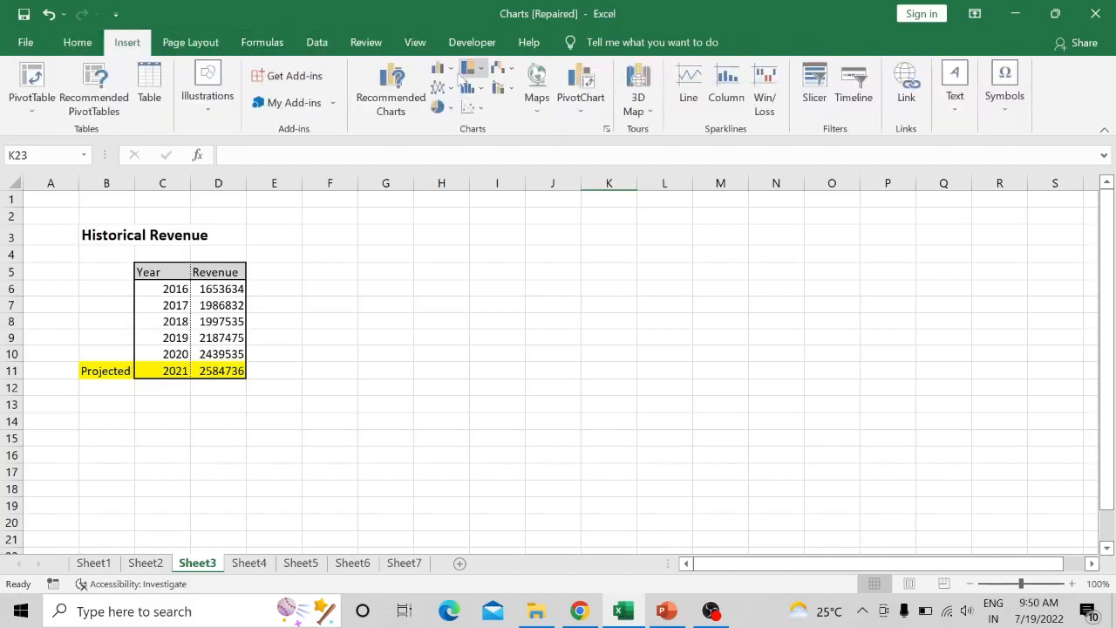
pyautogui.click(450, 70)
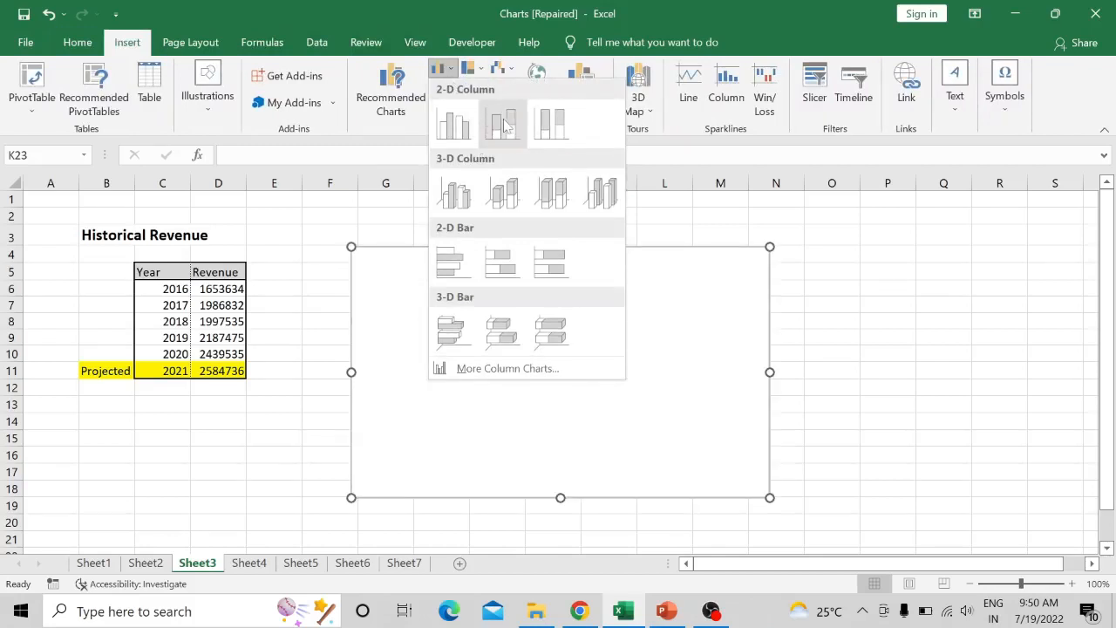
pyautogui.click(392, 104)
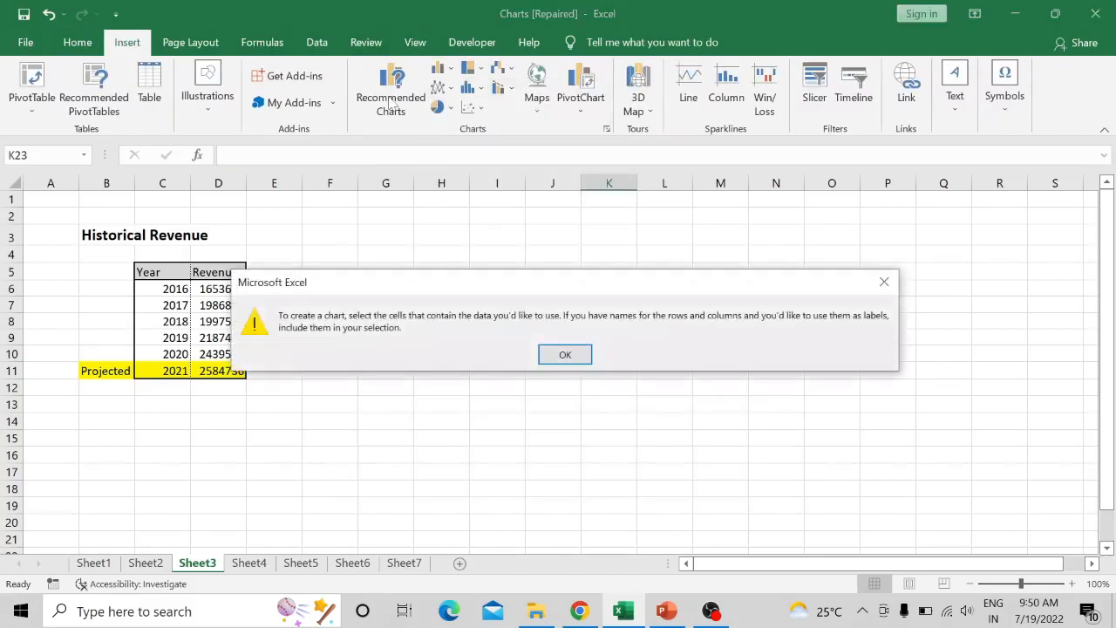
pyautogui.click(564, 353)
# - Insert the recommended Clustered Column chart for the Year and Revenue table in C5:D11
pyautogui.click(164, 272)
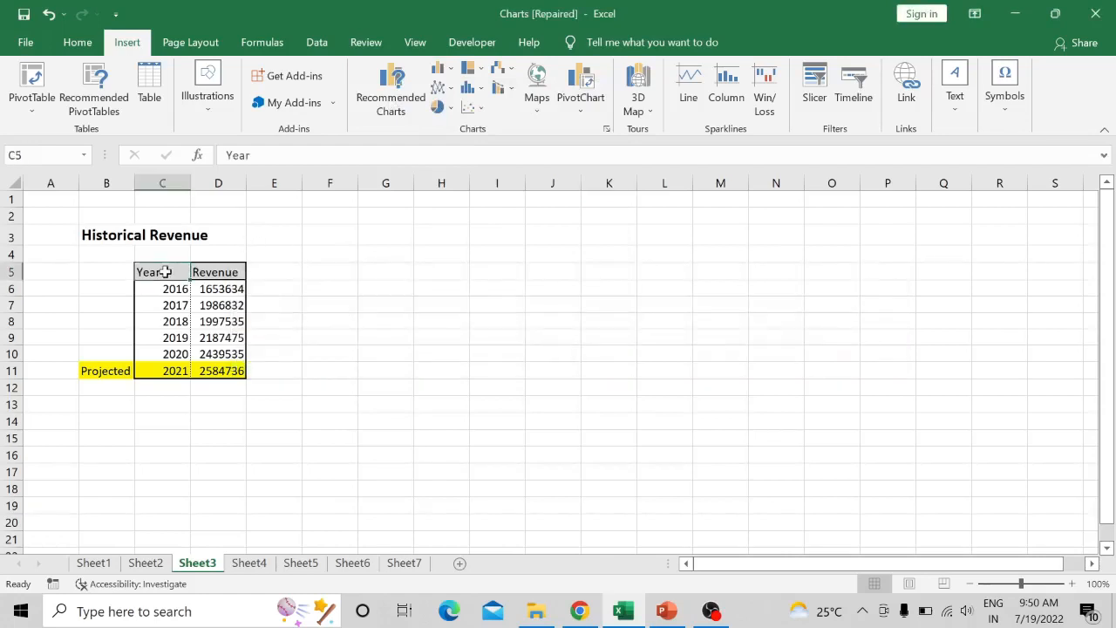
pyautogui.hotkey('shift', 'Right')
pyautogui.hotkey('ctrl', 'shift', 'Down')
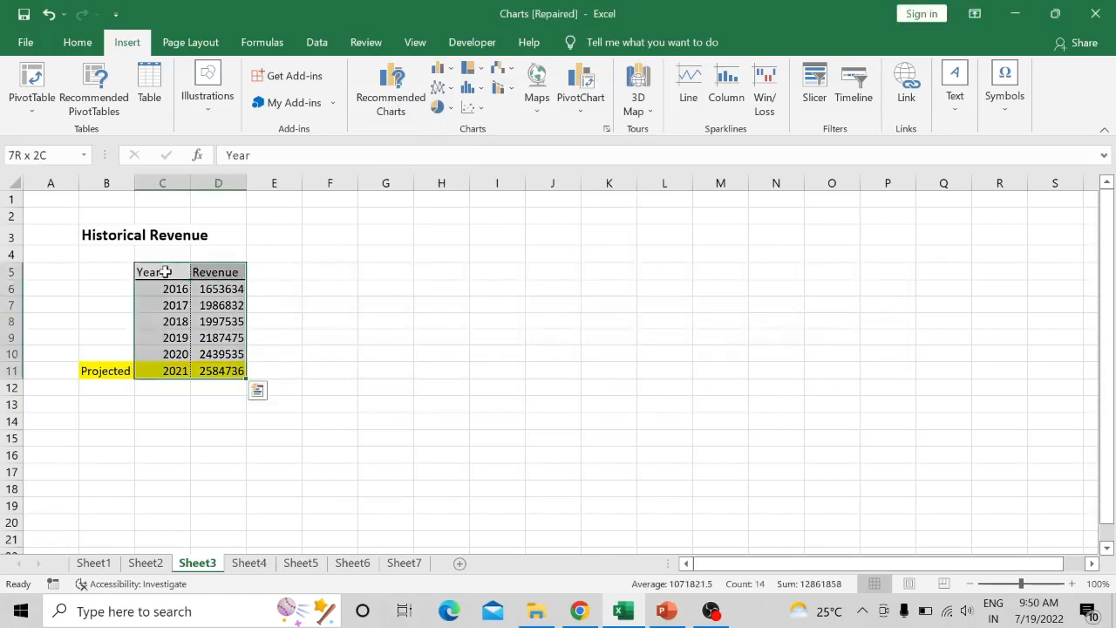
pyautogui.click(360, 69)
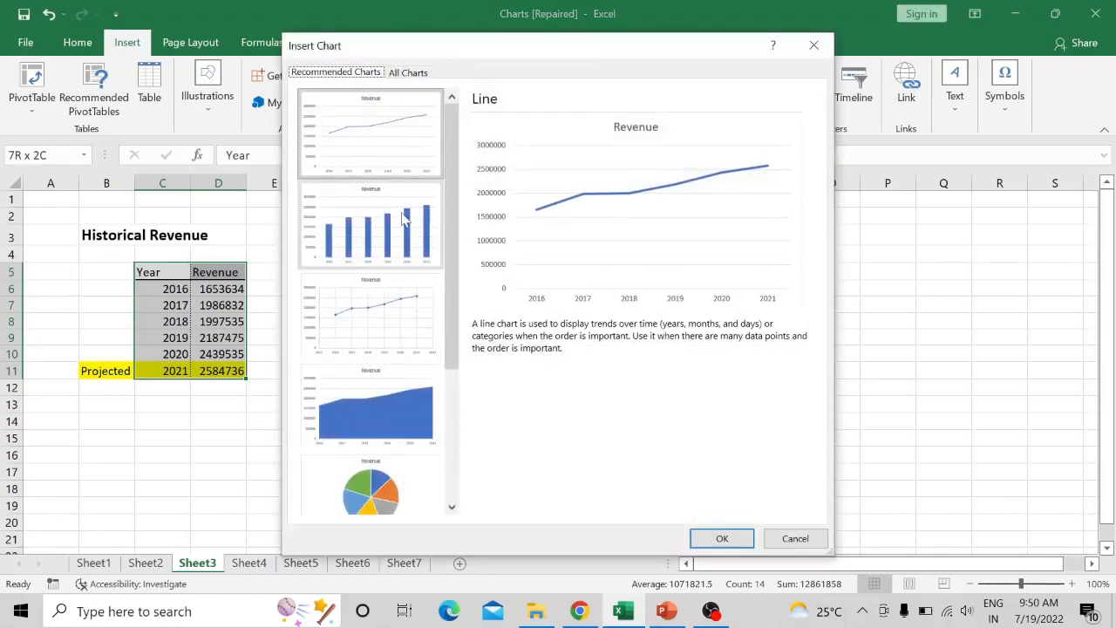
pyautogui.click(403, 218)
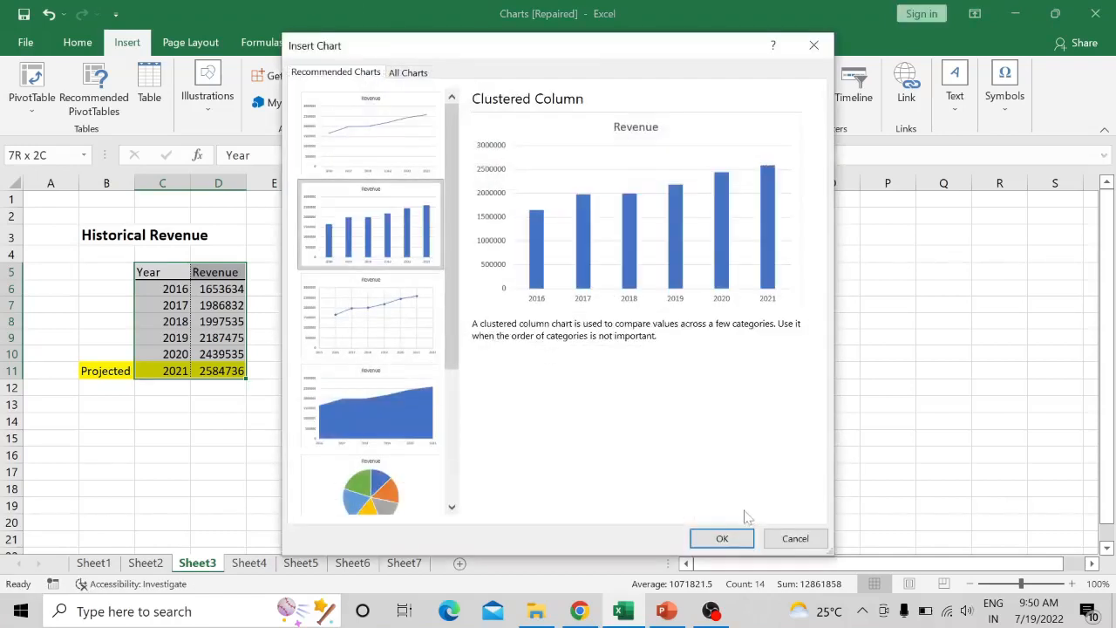
pyautogui.click(723, 539)
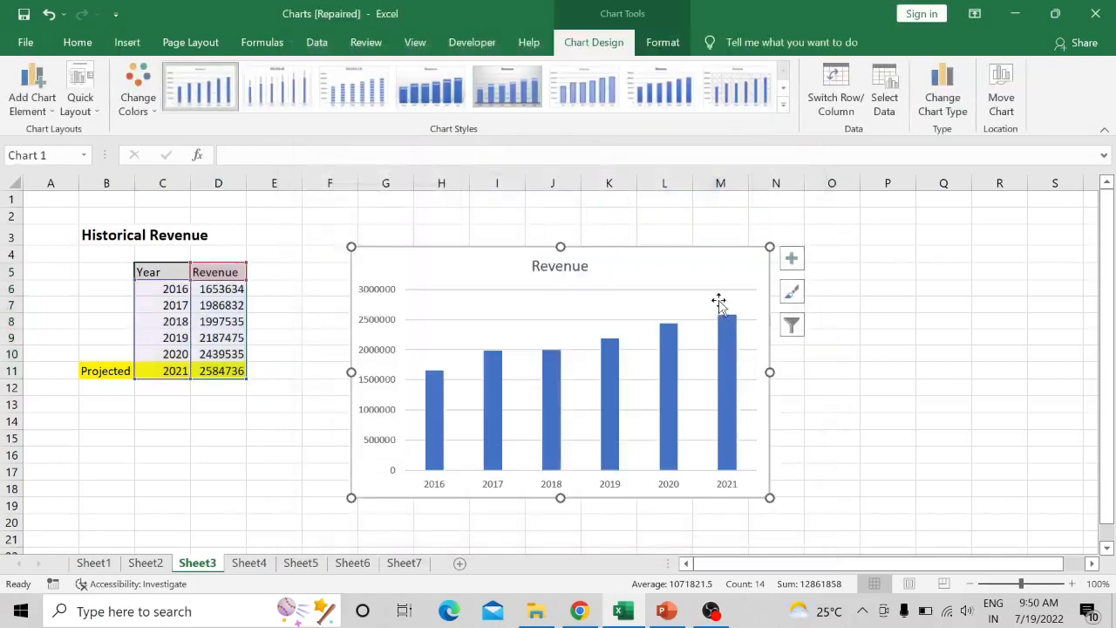
# - Apply the dark chart style with glossy blue columns and a value axis to the Revenue column chart
pyautogui.click(506, 87)
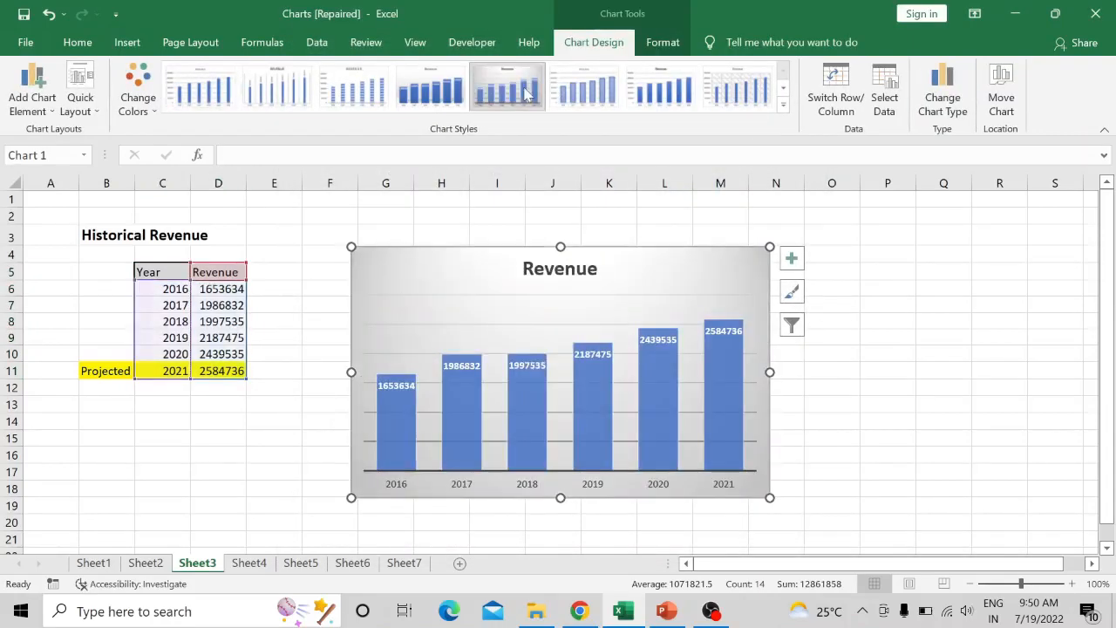
pyautogui.click(783, 88)
pyautogui.click(188, 96)
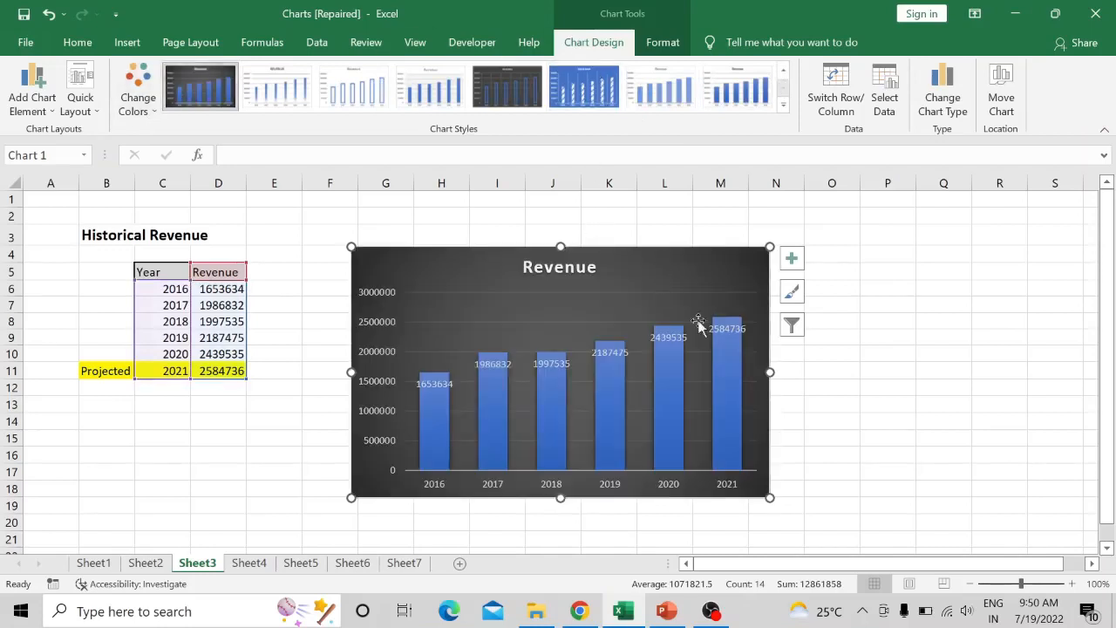
# - Add axis titles to the Revenue column chart
pyautogui.click(791, 258)
pyautogui.click(828, 302)
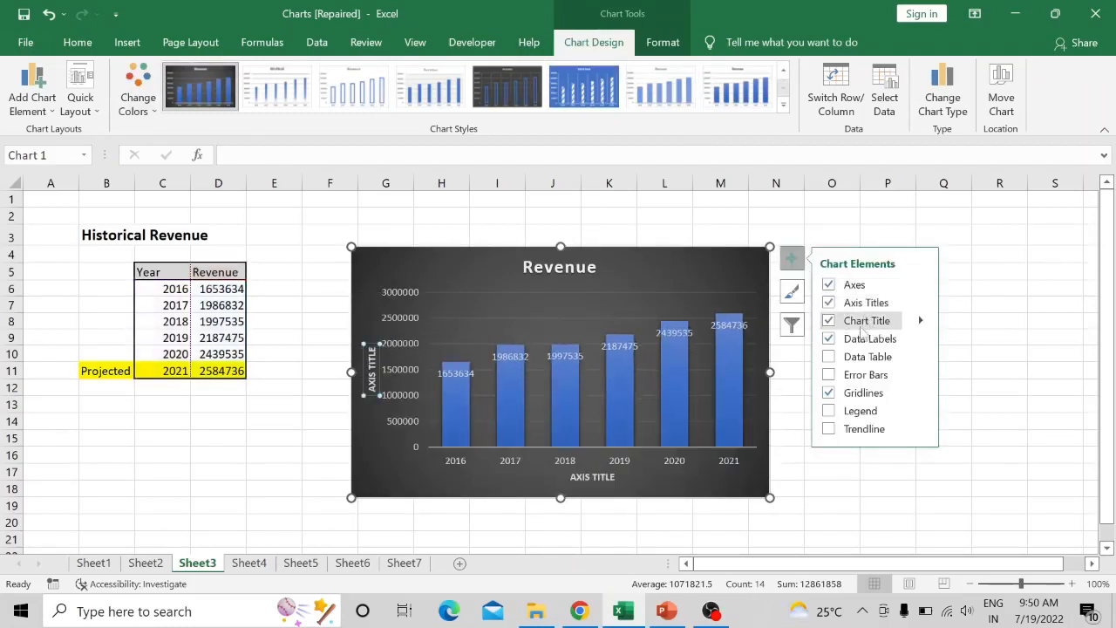
pyautogui.click(473, 492)
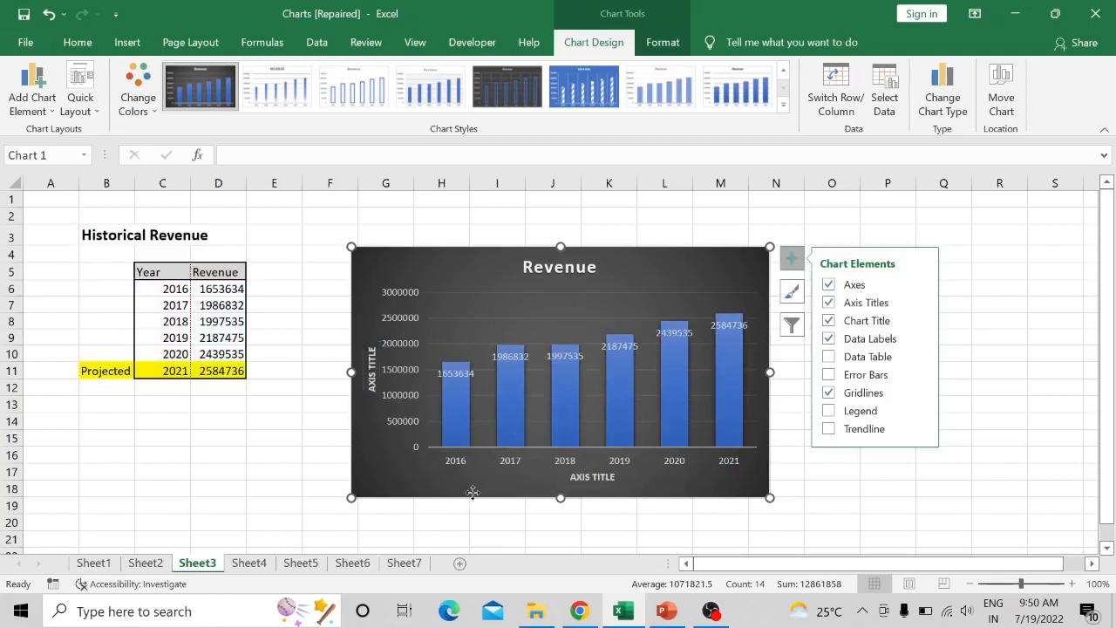
pyautogui.click(791, 259)
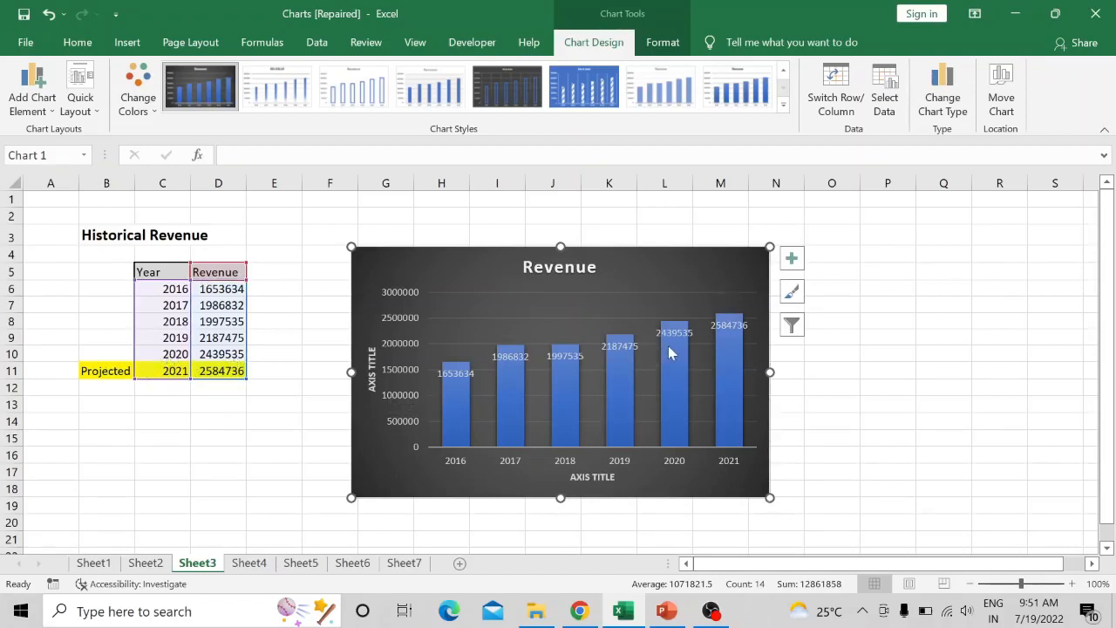
pyautogui.moveTo(736, 370)
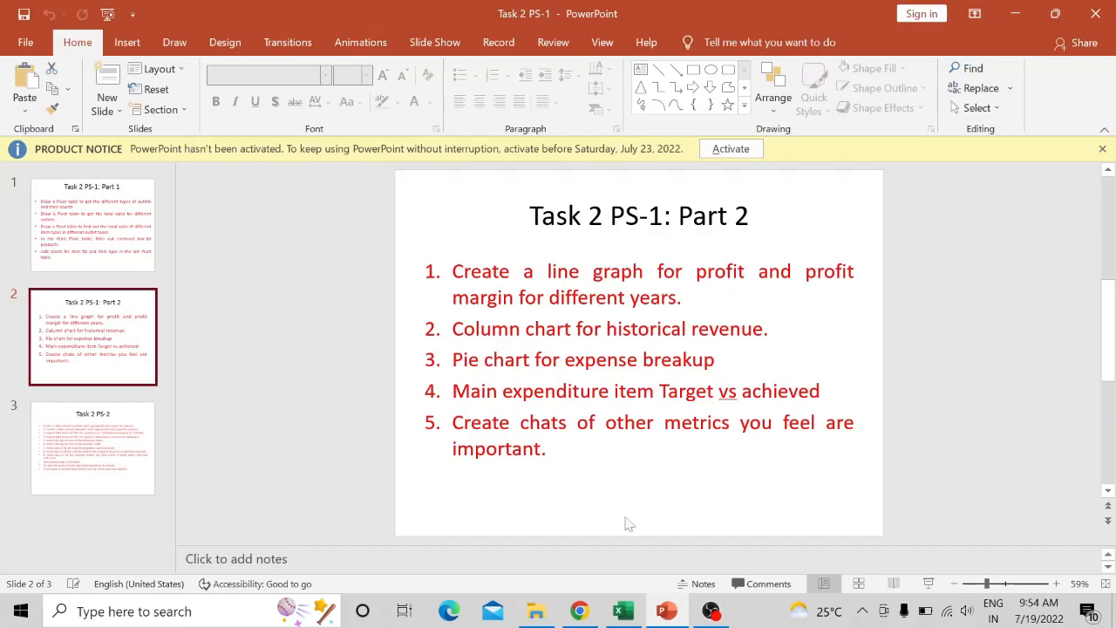
# - Switch from PowerPoint to Excel and insert a 2-D pie chart for the Expense Breakup table in B4:C9 on Sheet4
pyautogui.click(624, 609)
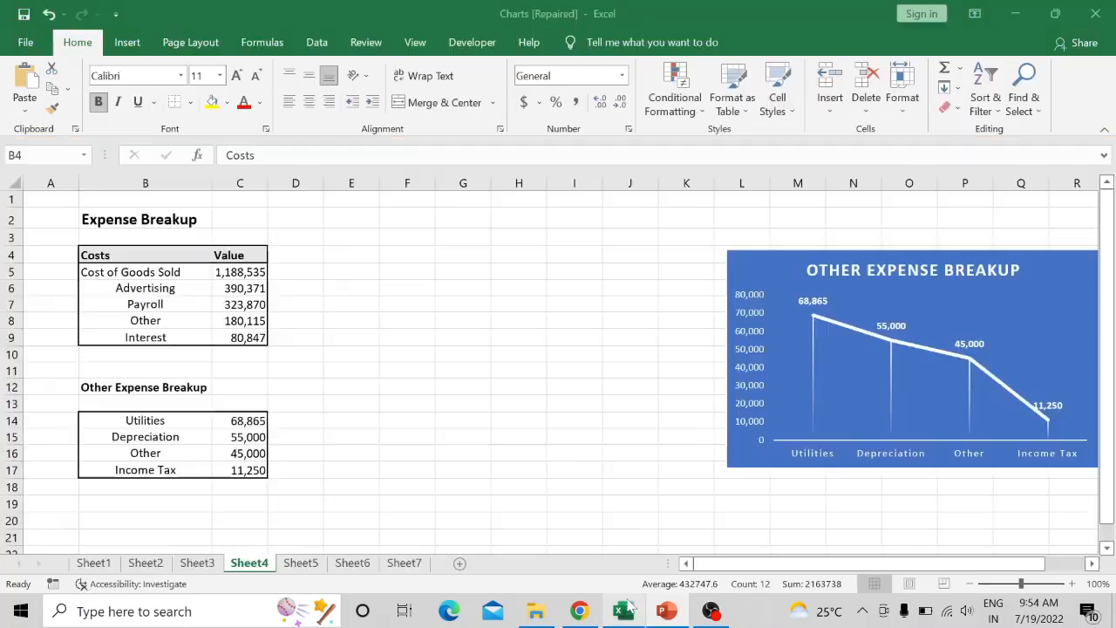
pyautogui.click(460, 289)
pyautogui.click(146, 261)
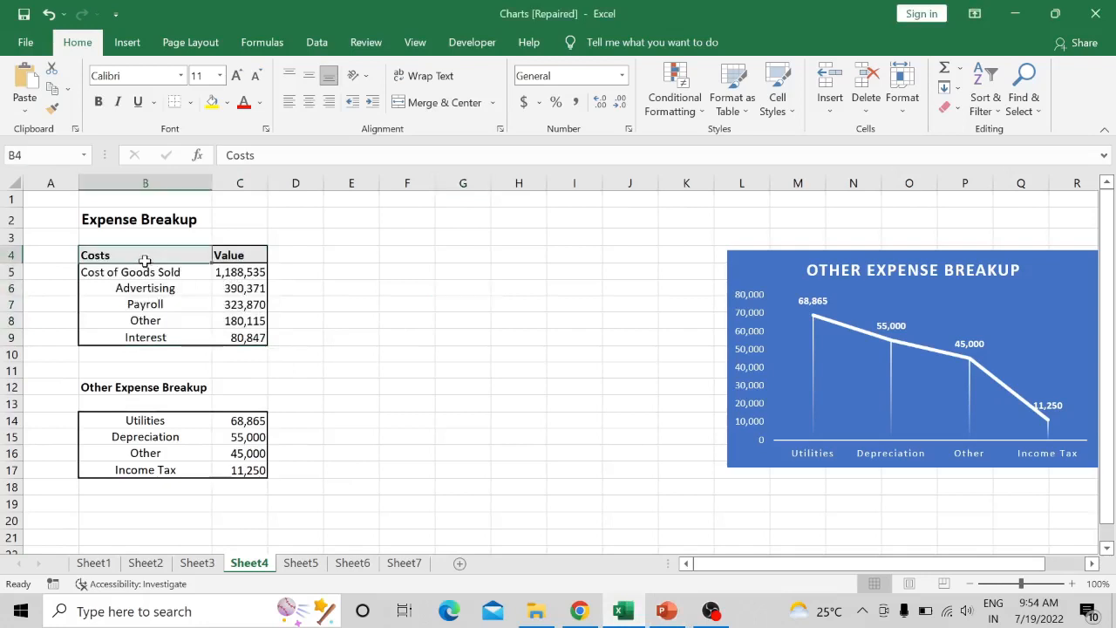
pyautogui.hotkey('ctrl', 'shift', 'Right')
pyautogui.hotkey('ctrl', 'shift', 'Down')
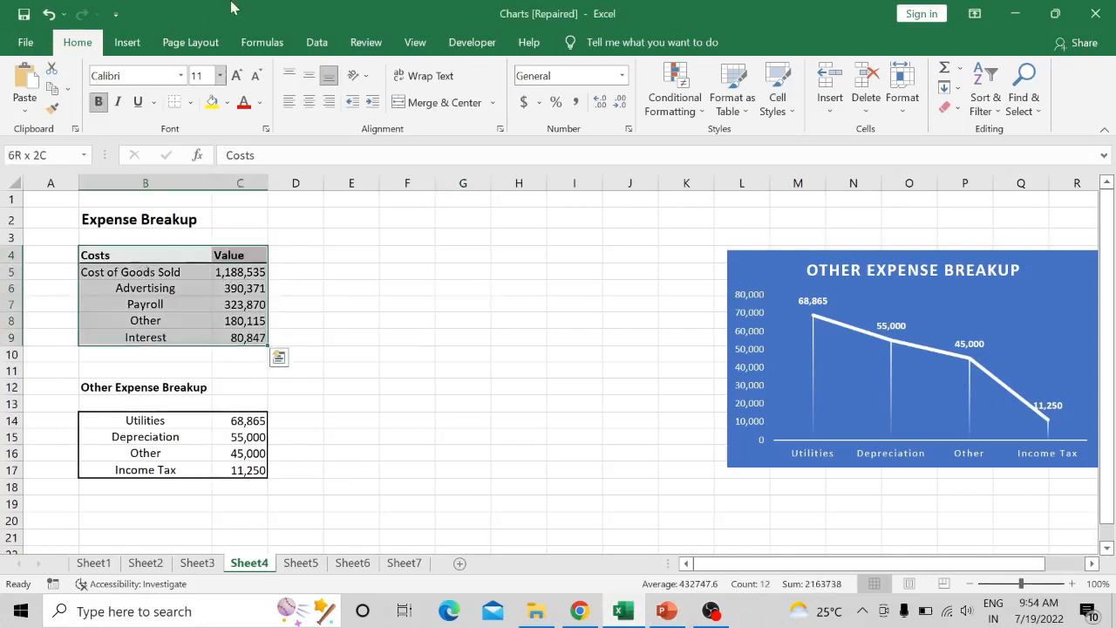
pyautogui.click(127, 41)
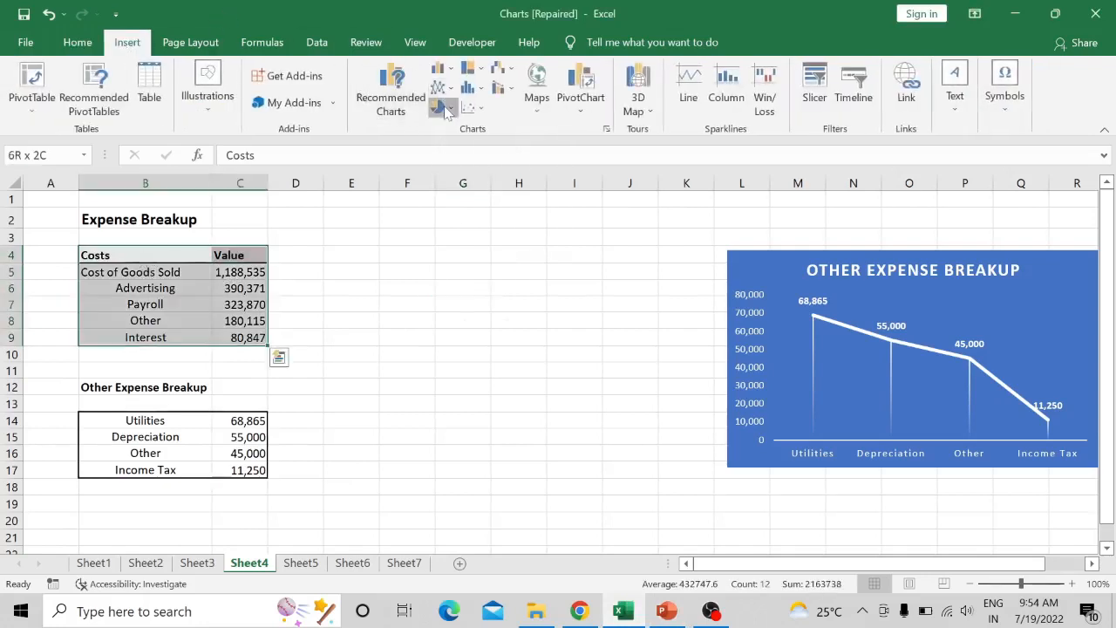
pyautogui.click(442, 106)
pyautogui.click(452, 162)
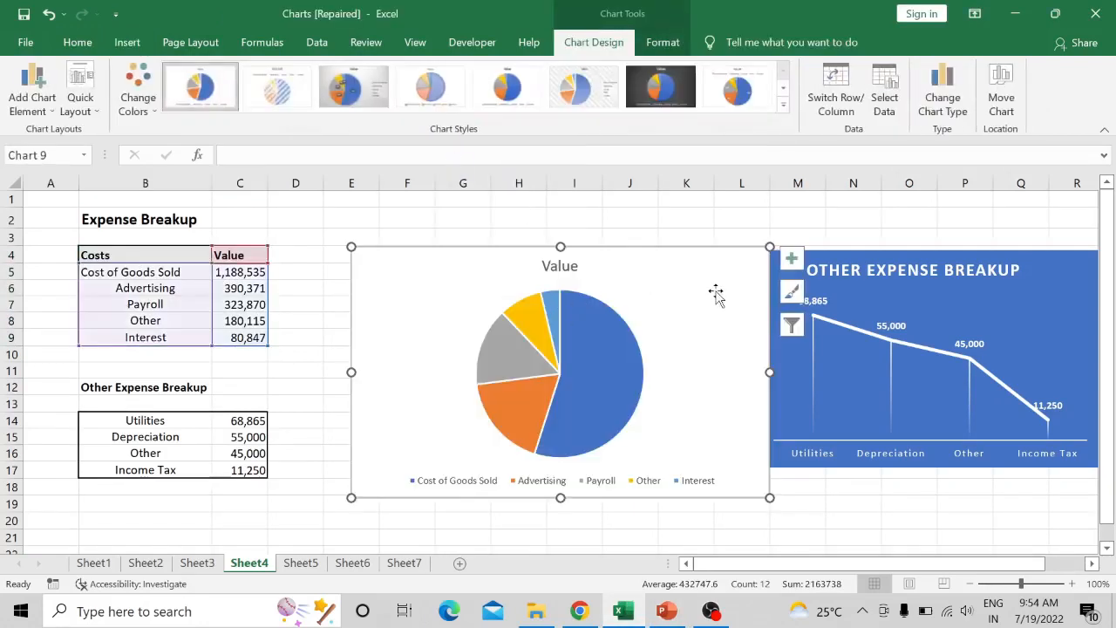
# - Add data labels to the expense pie chart
pyautogui.click(791, 258)
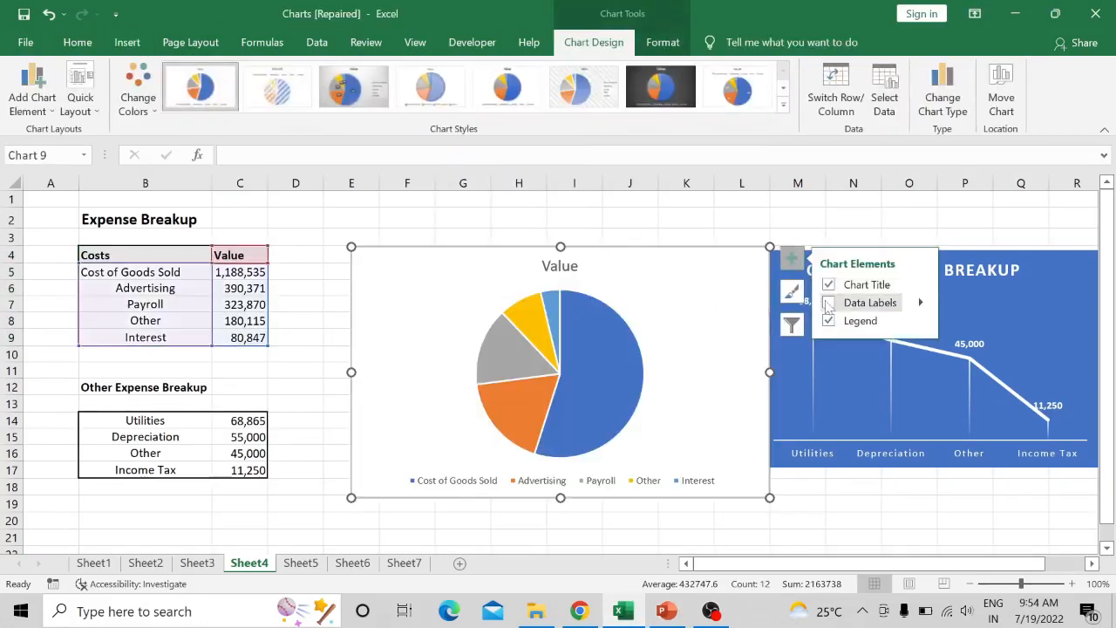
pyautogui.click(828, 302)
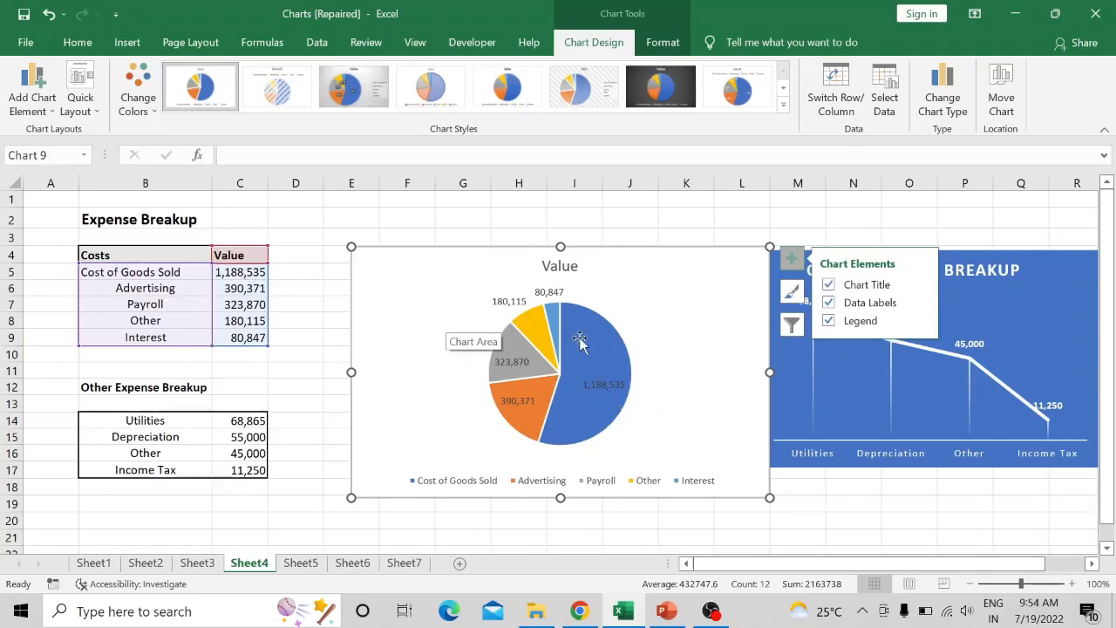
pyautogui.moveTo(579, 338)
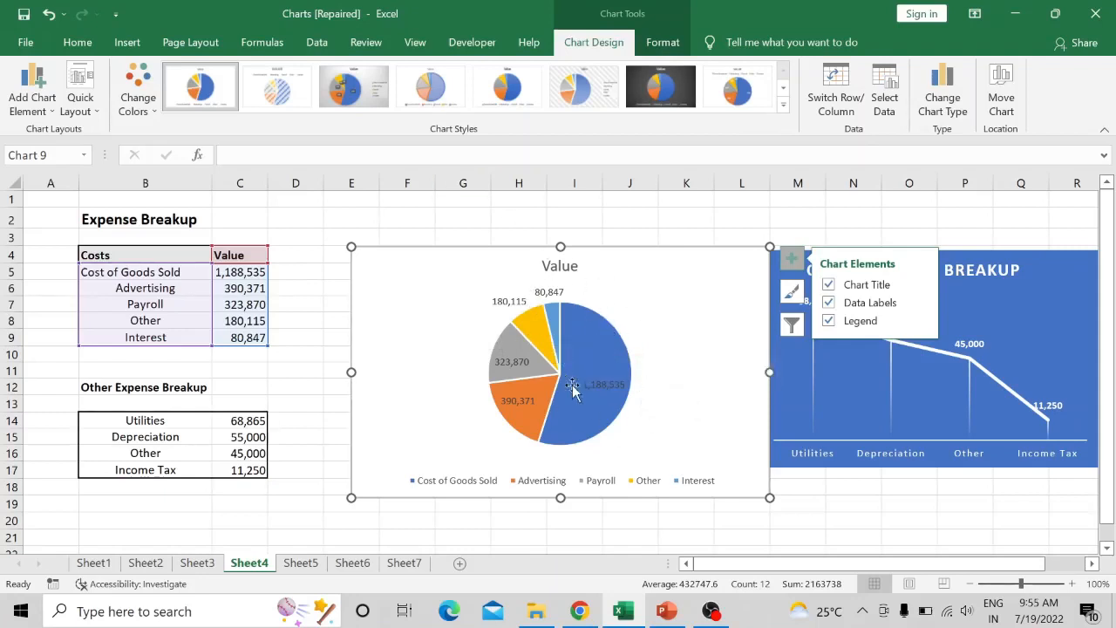
# - Try the gray gradient chart style with value and percentage labels on the expense pie chart, and undo it
pyautogui.click(374, 103)
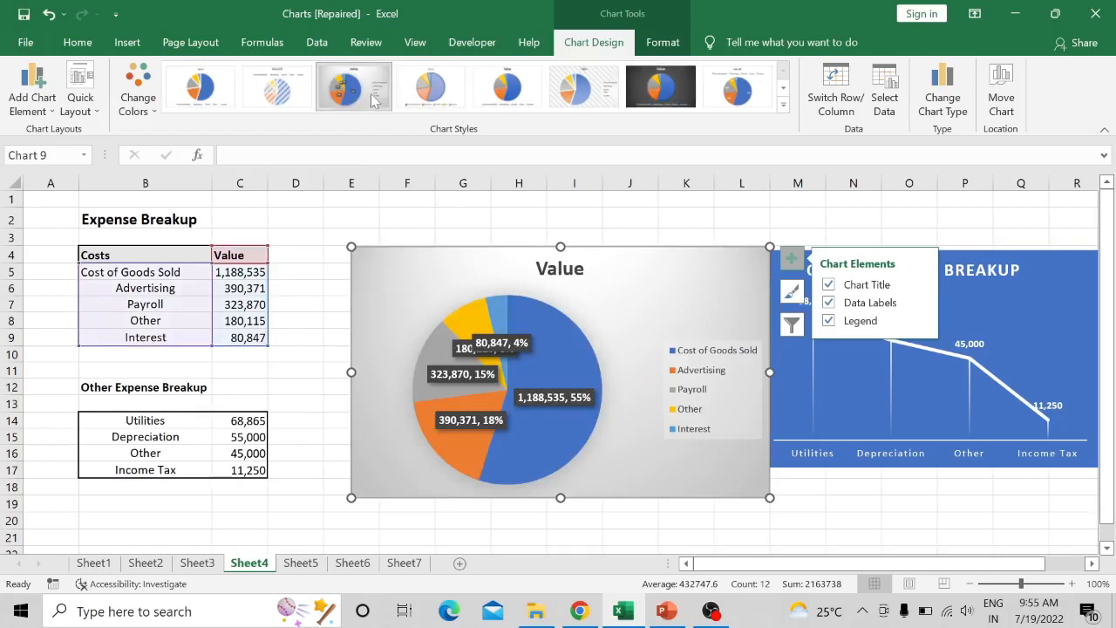
pyautogui.click(48, 14)
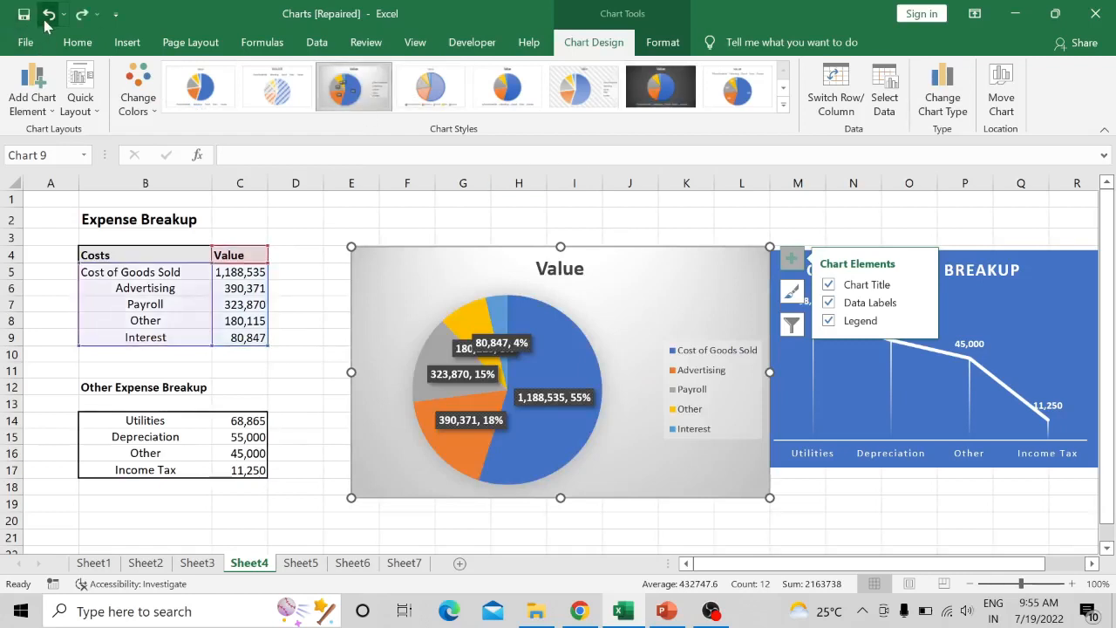
pyautogui.click(48, 15)
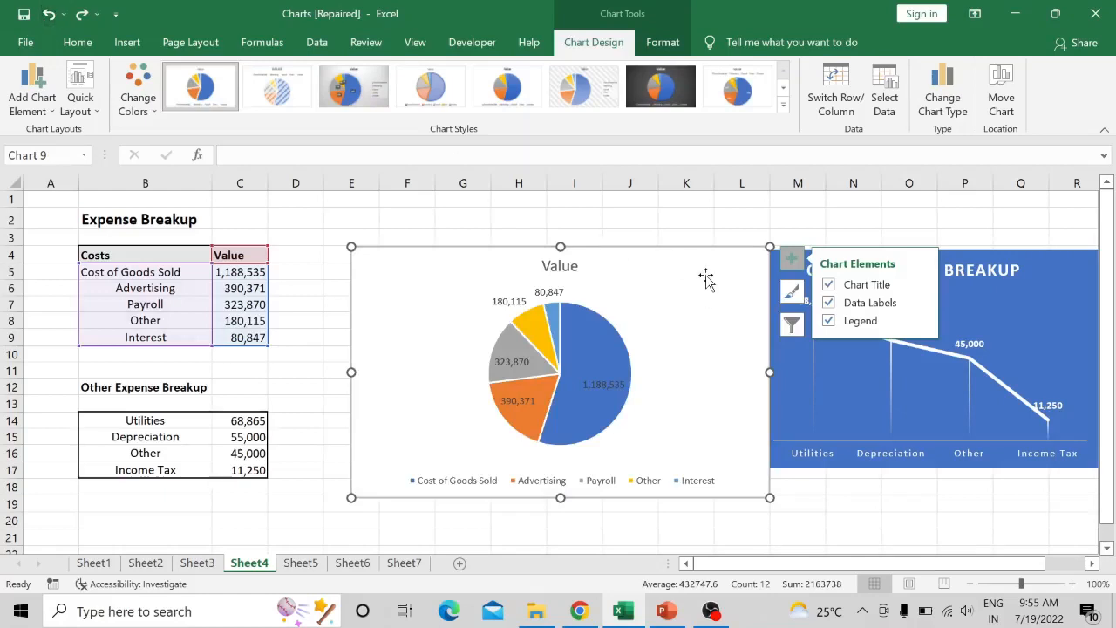
# - Select the Other Expense Breakup line chart, review the Part 2 task list in PowerPoint, and return to the Charts workbook in Excel
pyautogui.click(1070, 300)
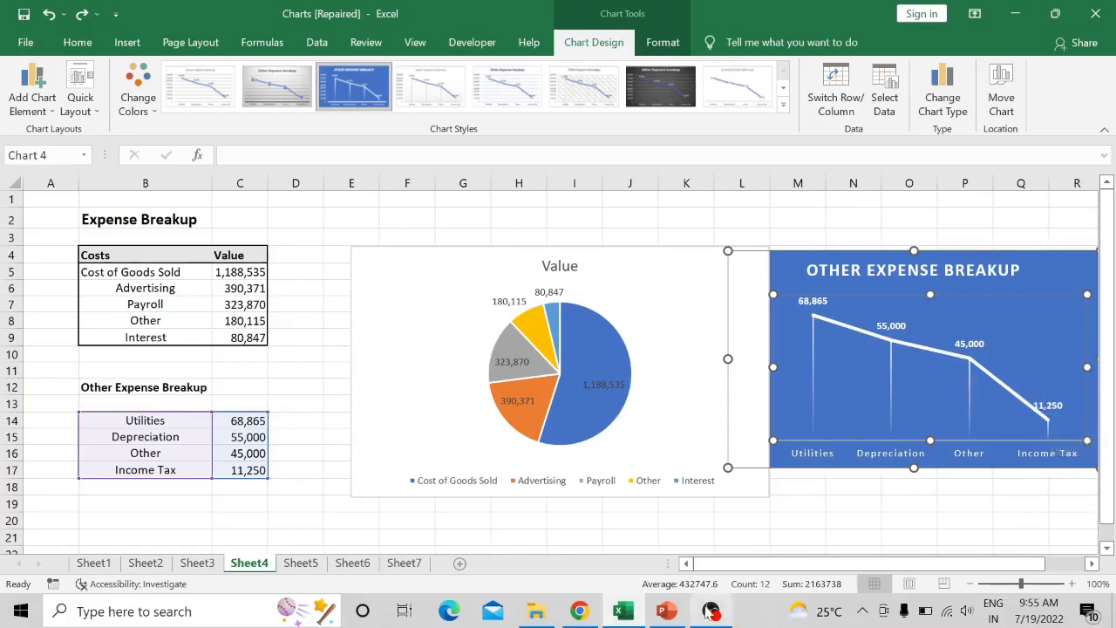
pyautogui.click(666, 610)
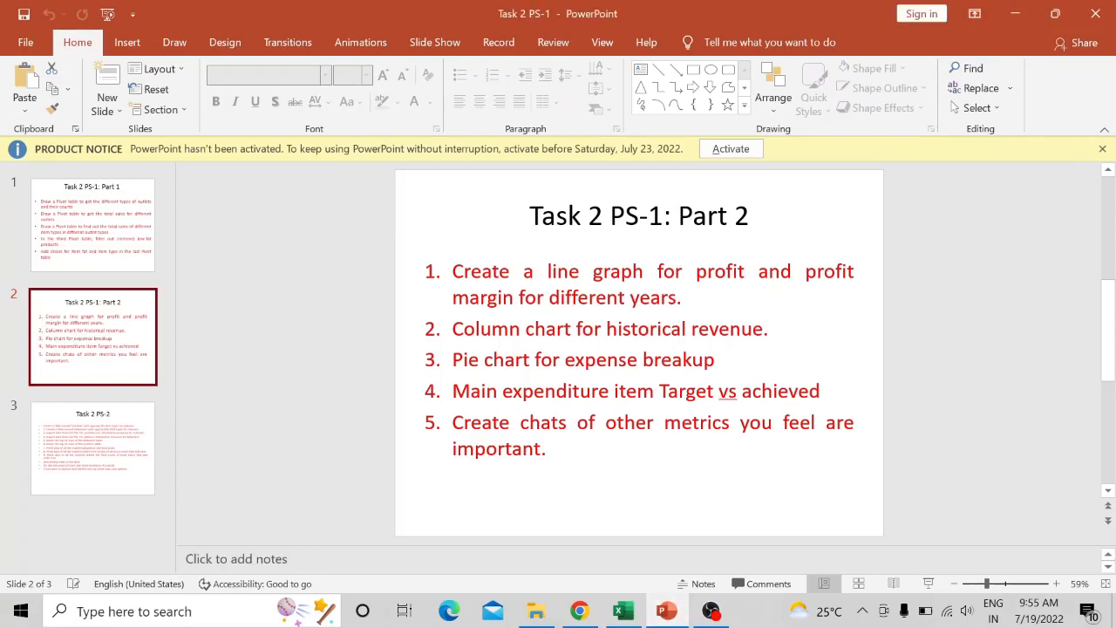
pyautogui.click(624, 613)
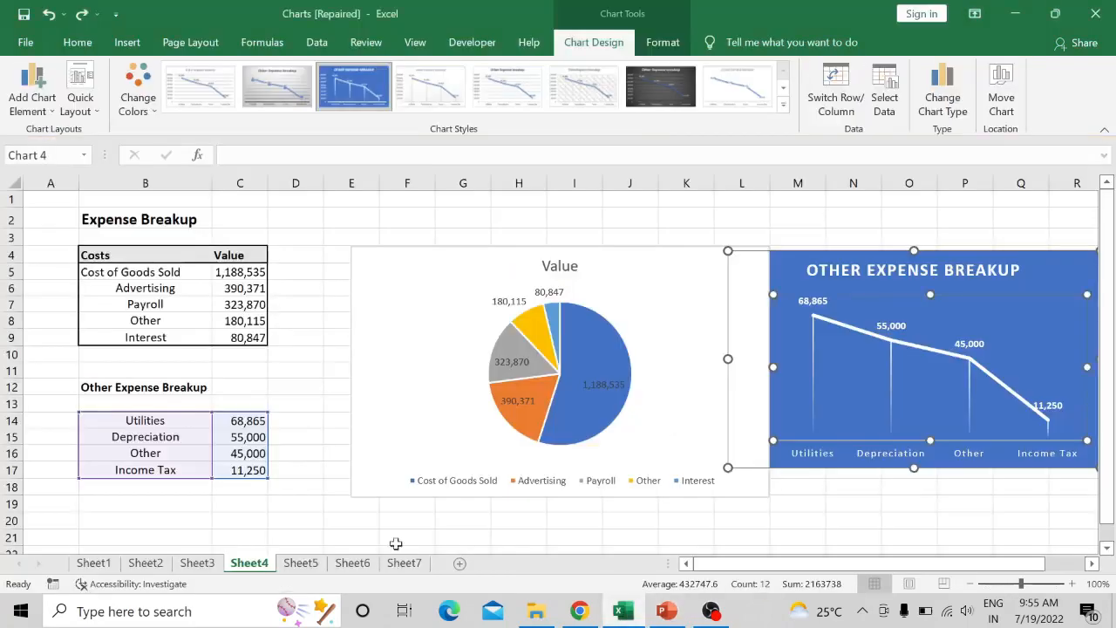
# - Remove the existing Target vs Achieved chart from Sheet5 by cutting it
pyautogui.click(307, 563)
pyautogui.scroll(-2, 485, 316)
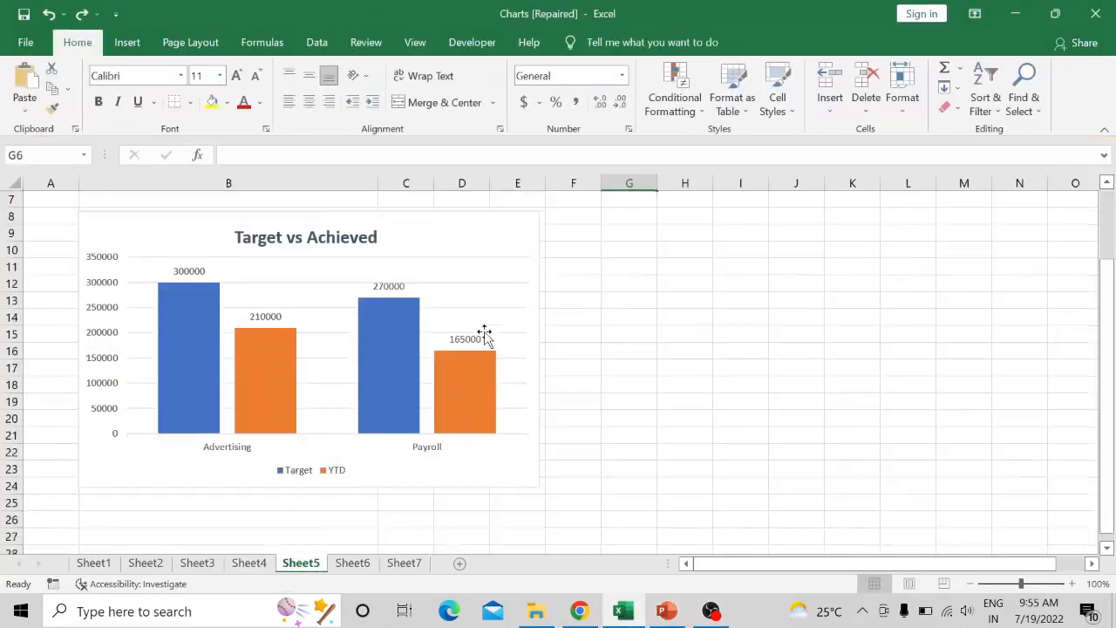
pyautogui.click(448, 226)
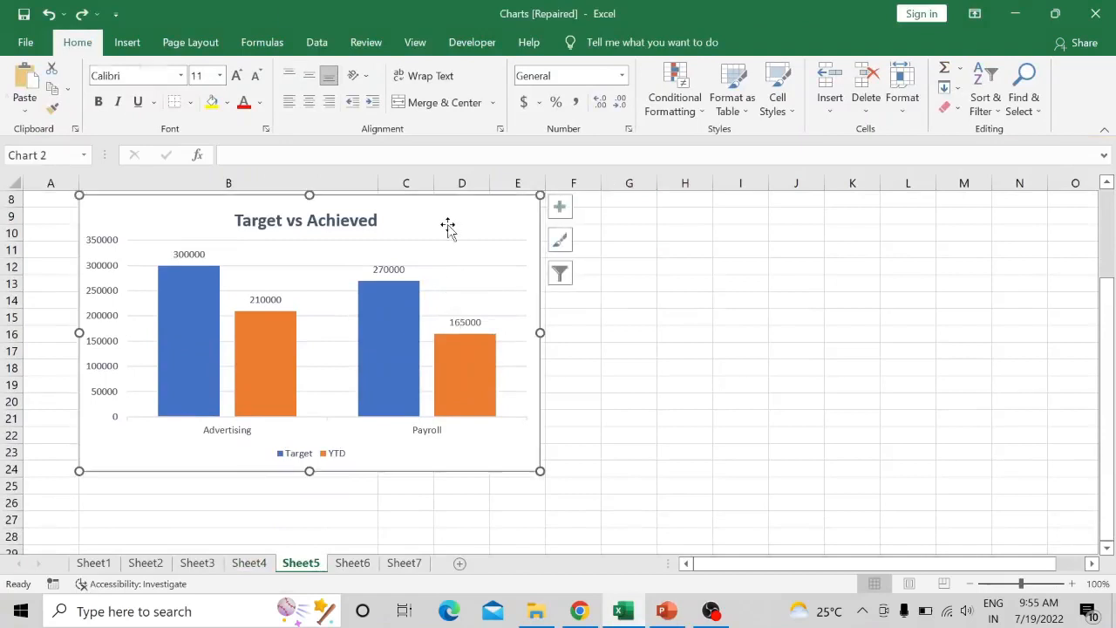
pyautogui.rightClick(448, 226)
pyautogui.click(483, 198)
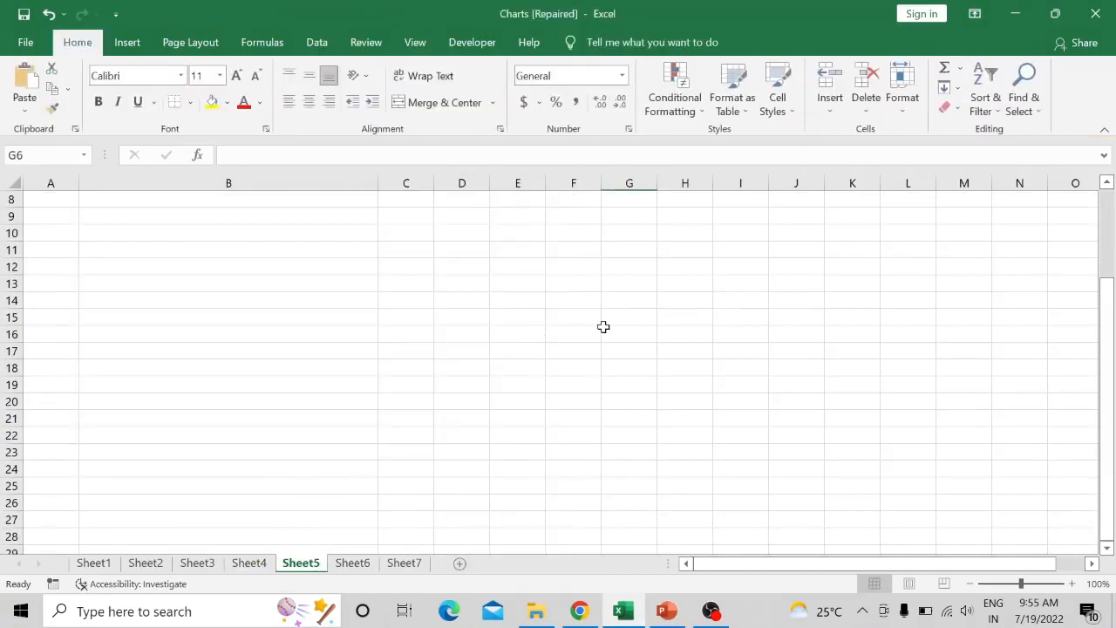
# - Insert a 2-D clustered column chart for the main expenditure table in B4:E6
pyautogui.scroll(2, 602, 326)
pyautogui.click(212, 252)
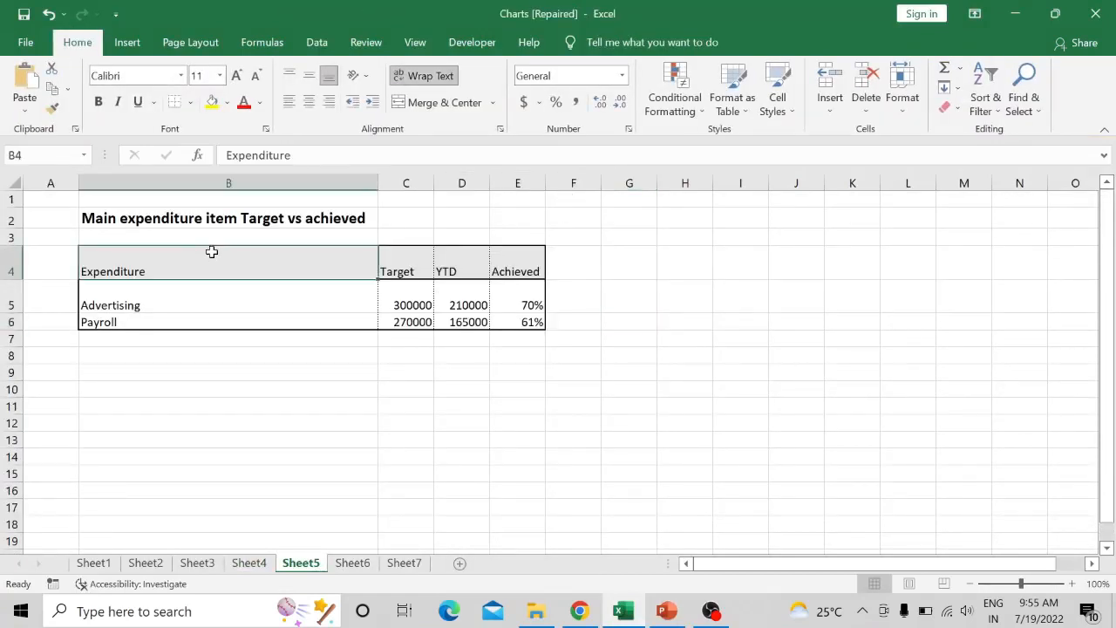
pyautogui.hotkey('ctrl', 'shift', 'Right')
pyautogui.hotkey('ctrl', 'shift', 'Down')
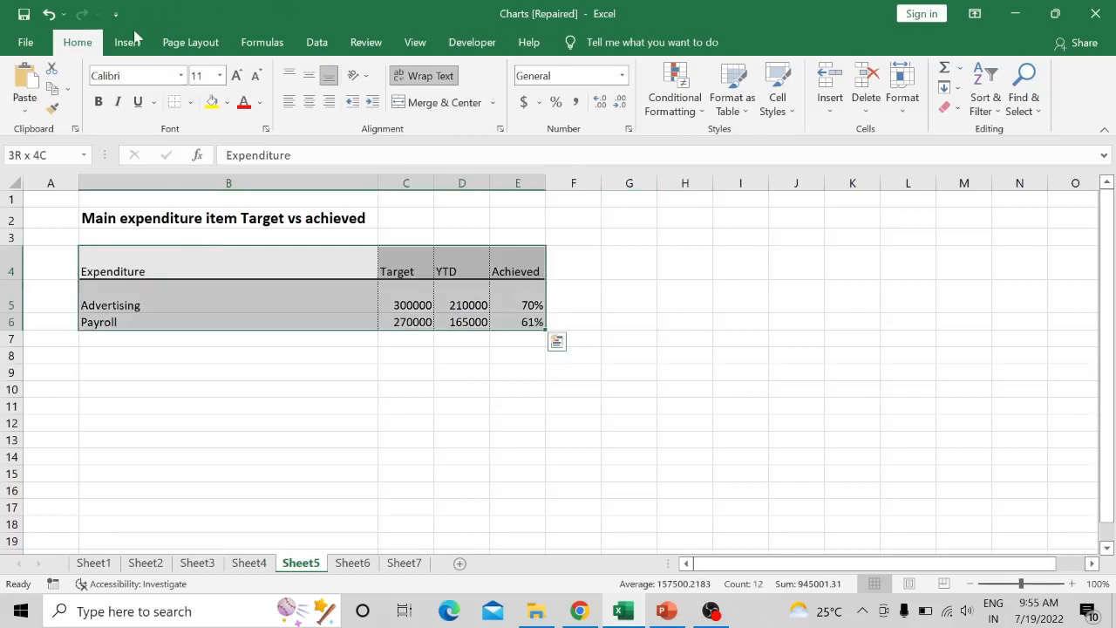
pyautogui.click(129, 40)
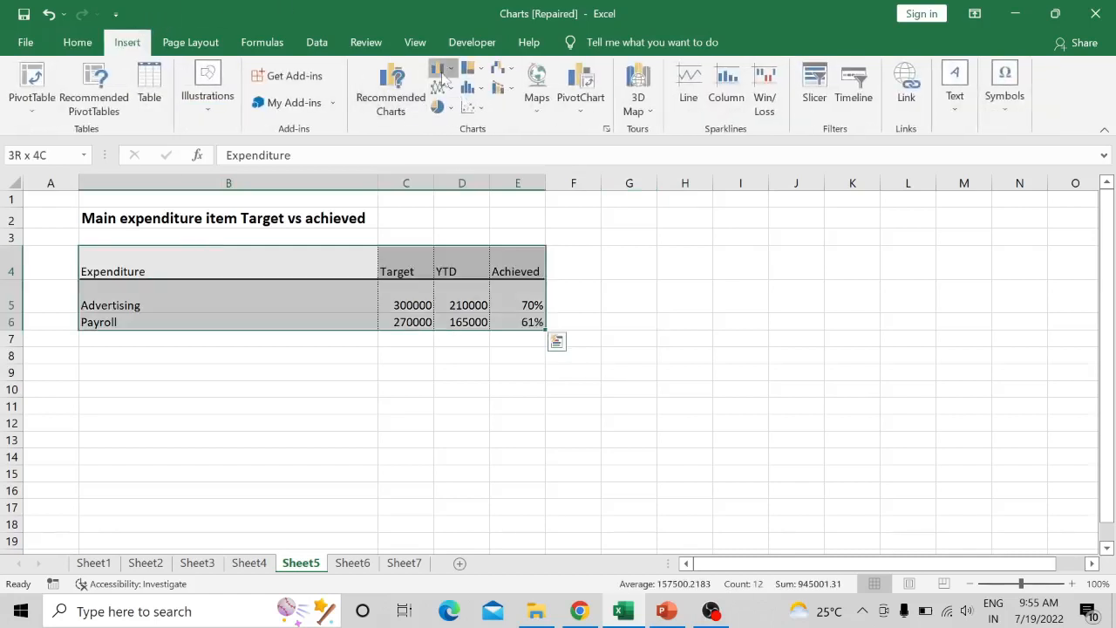
pyautogui.click(442, 77)
pyautogui.click(475, 138)
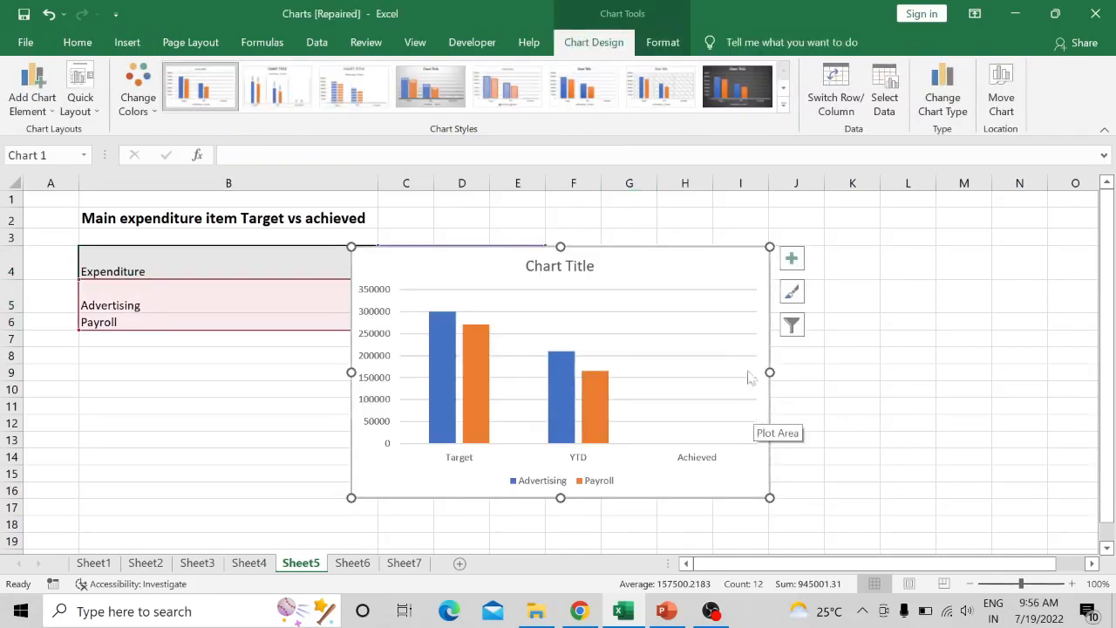
# - Move the column chart clear of the table and switch its rows and columns so Advertising and Payroll are the categories
pyautogui.moveTo(670, 266); pyautogui.dragTo(901, 258)
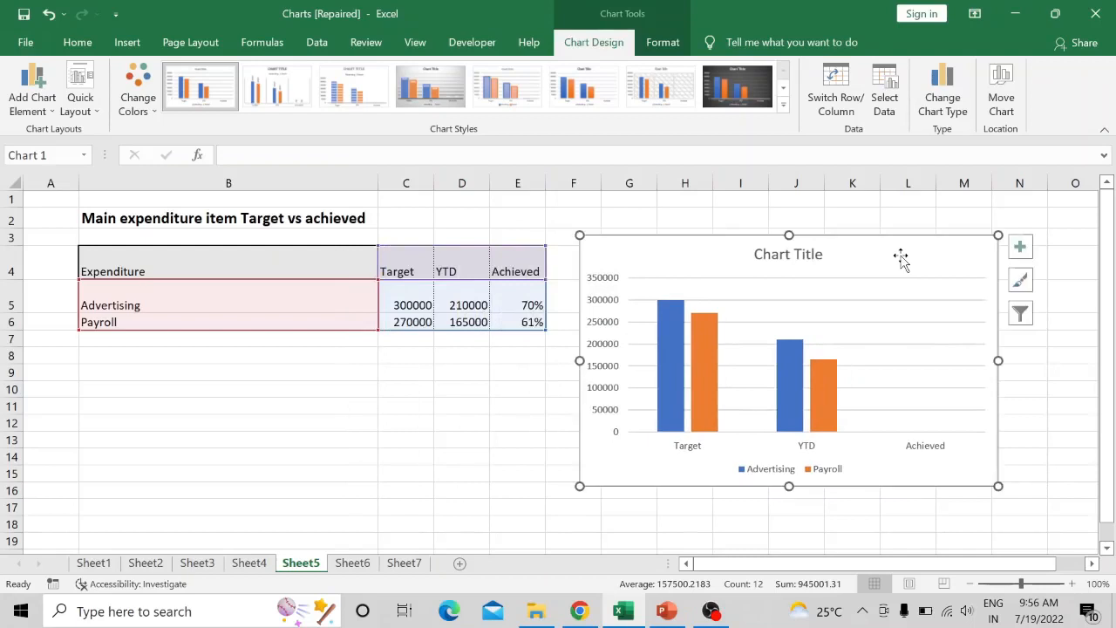
pyautogui.click(834, 109)
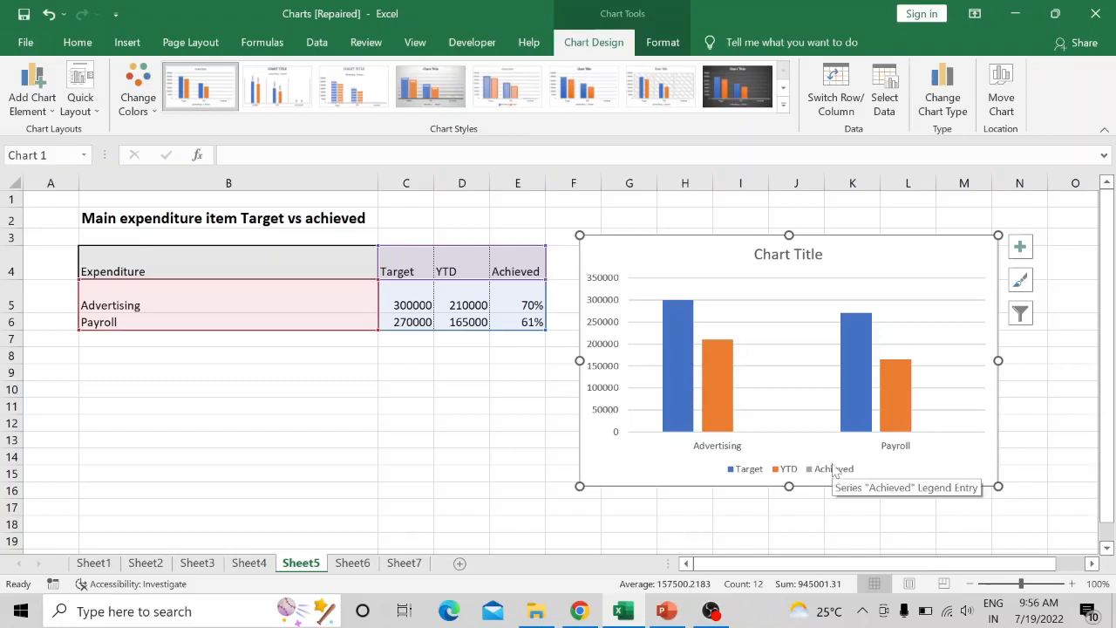
# - Add data labels to the target versus achieved chart, and try axis titles before removing them
pyautogui.click(1019, 247)
pyautogui.click(460, 327)
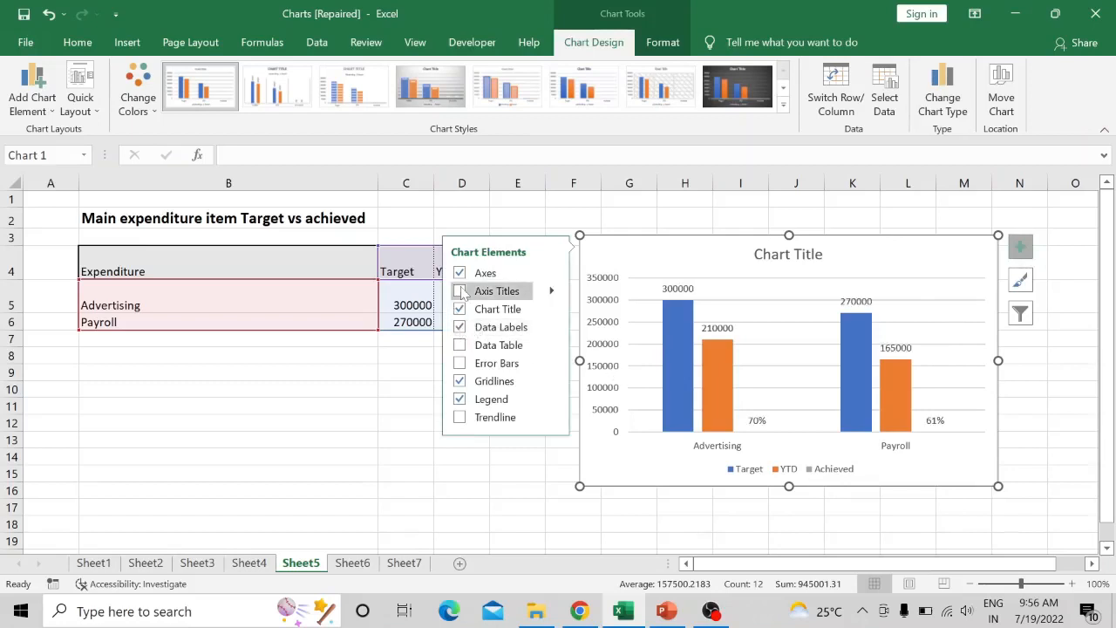
pyautogui.click(475, 291)
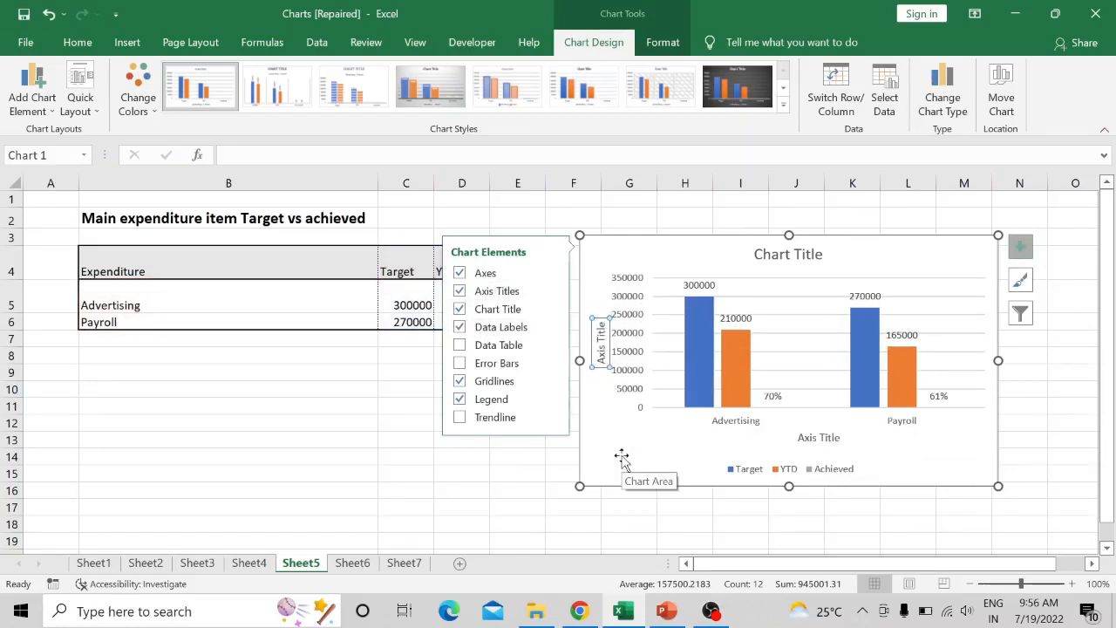
pyautogui.click(459, 292)
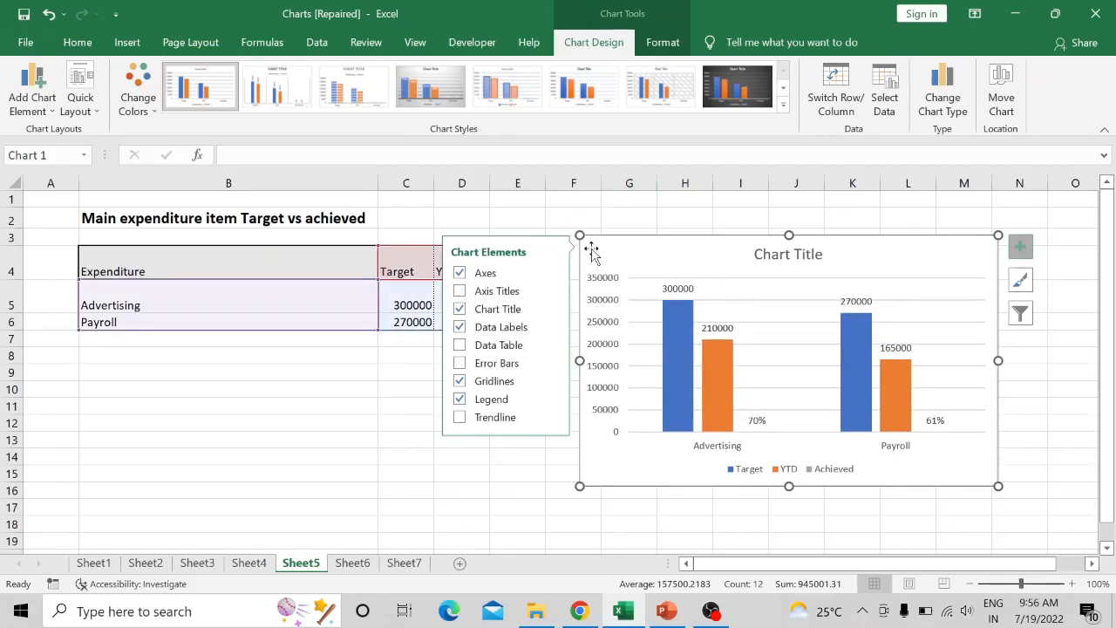
pyautogui.click(363, 378)
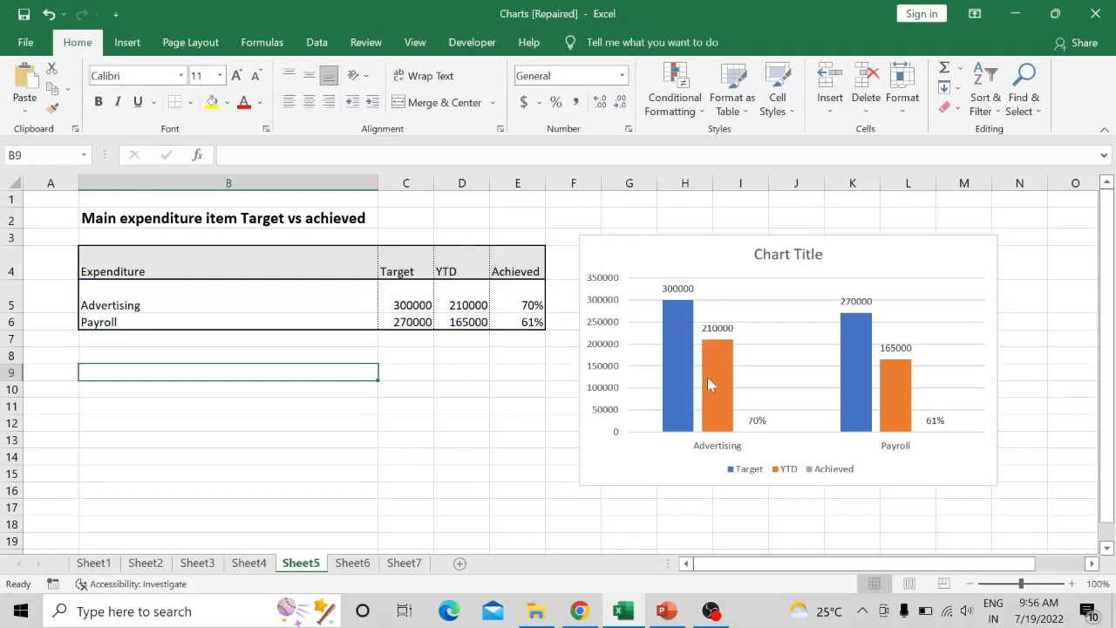
# - Examine the Target and YTD columns in the chart, check the Part 2 task list in PowerPoint, and return to Excel
pyautogui.moveTo(708, 382)
pyautogui.moveTo(853, 321)
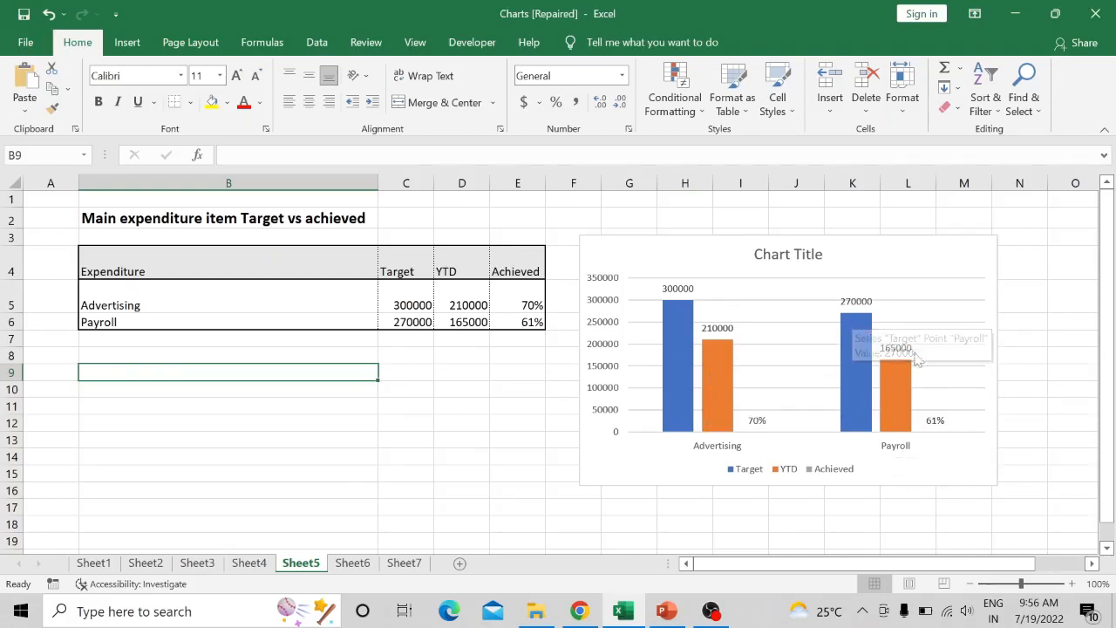
pyautogui.moveTo(904, 373)
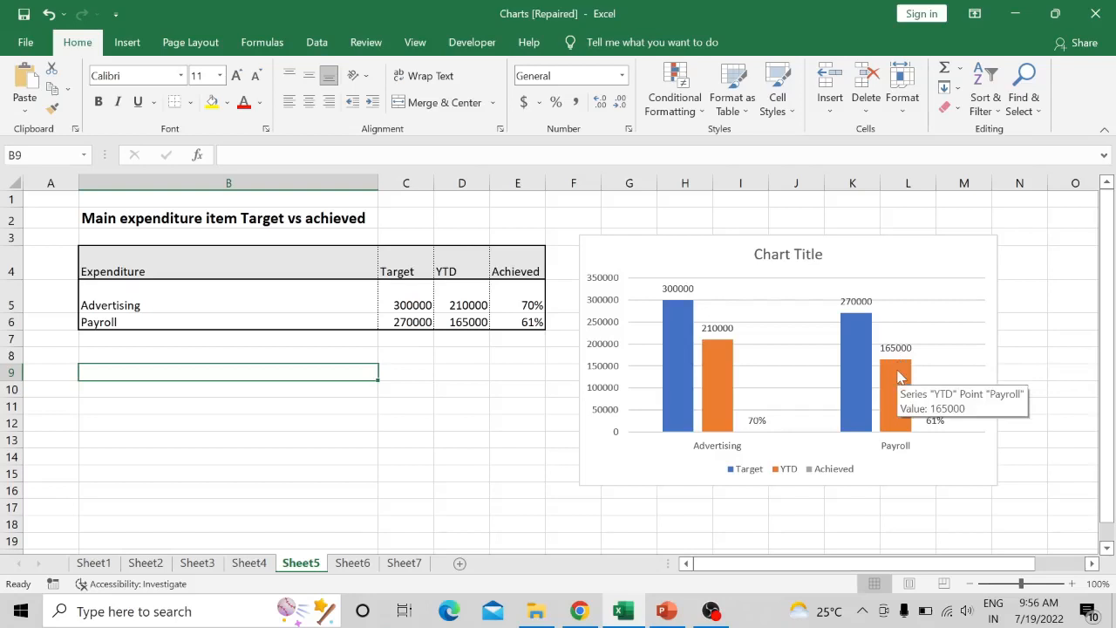
pyautogui.moveTo(896, 366)
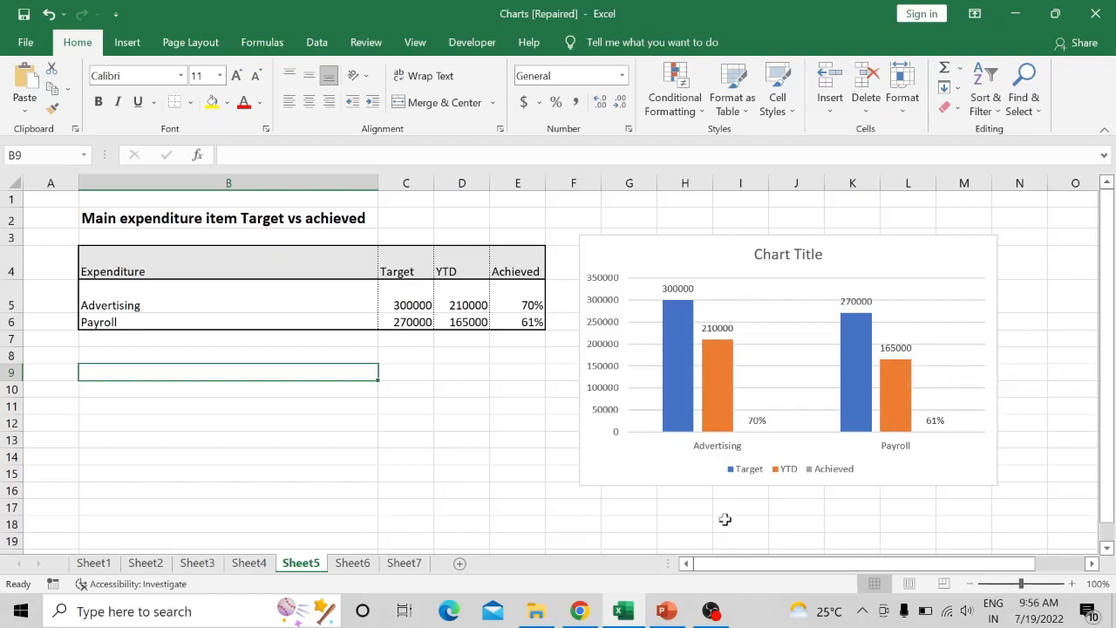
pyautogui.click(677, 613)
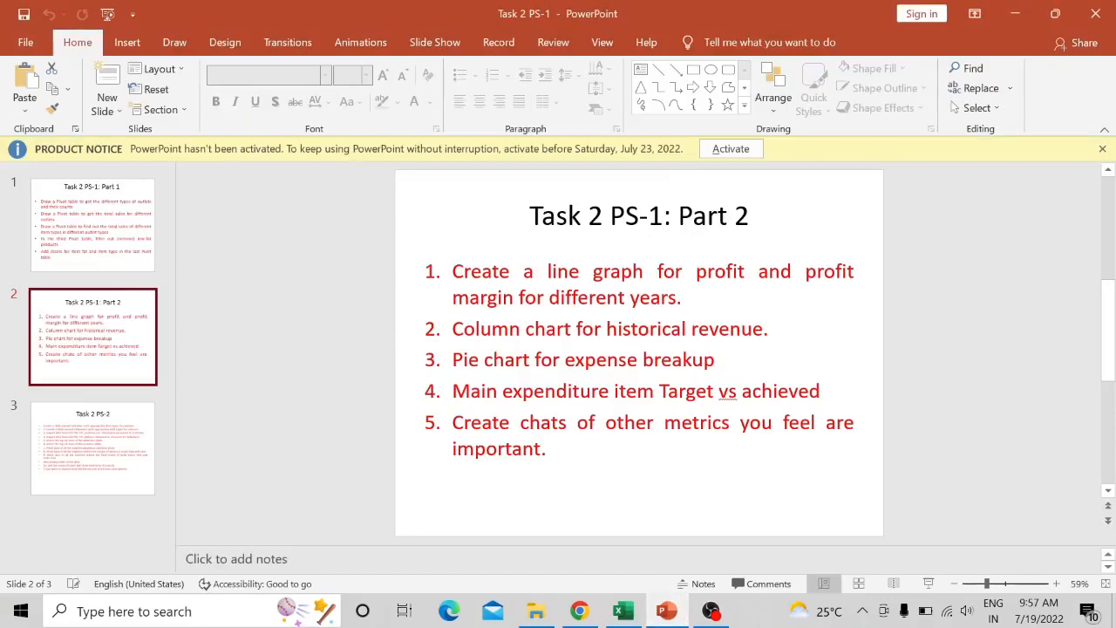
pyautogui.click(674, 619)
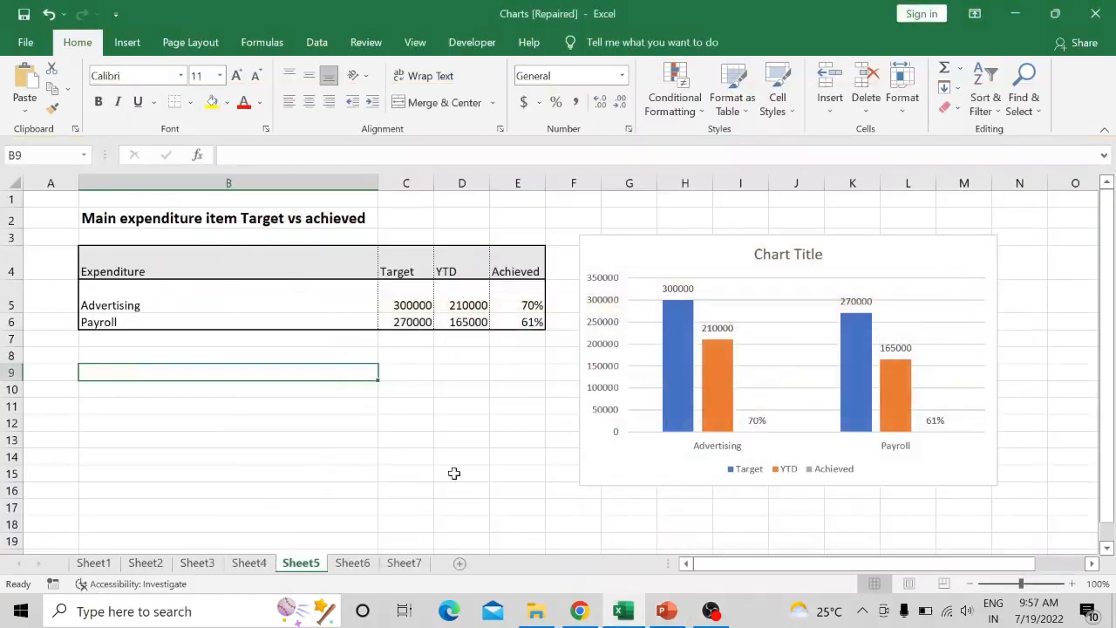
# - Review the profit, target, expense and revenue charts collected on Sheet6
pyautogui.click(150, 567)
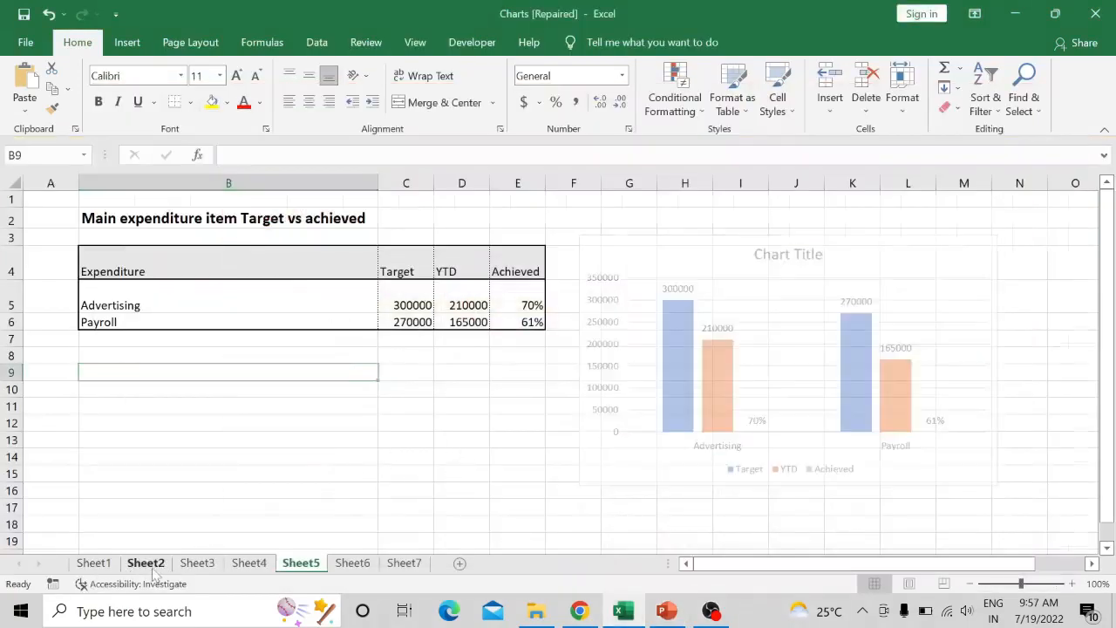
pyautogui.click(348, 565)
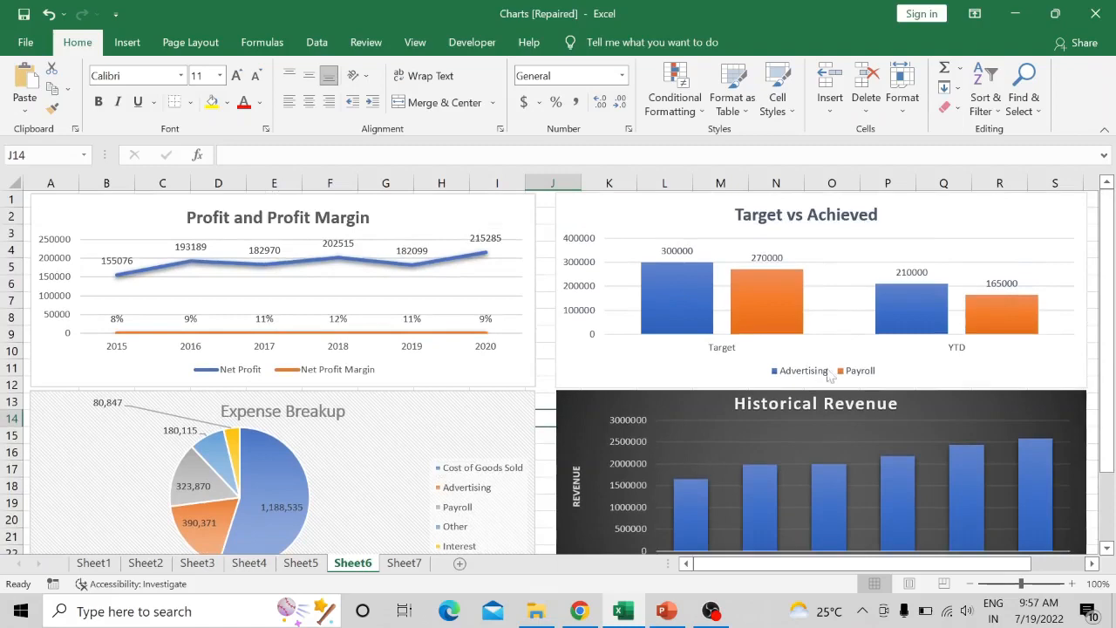
pyautogui.scroll(-1, 567, 440)
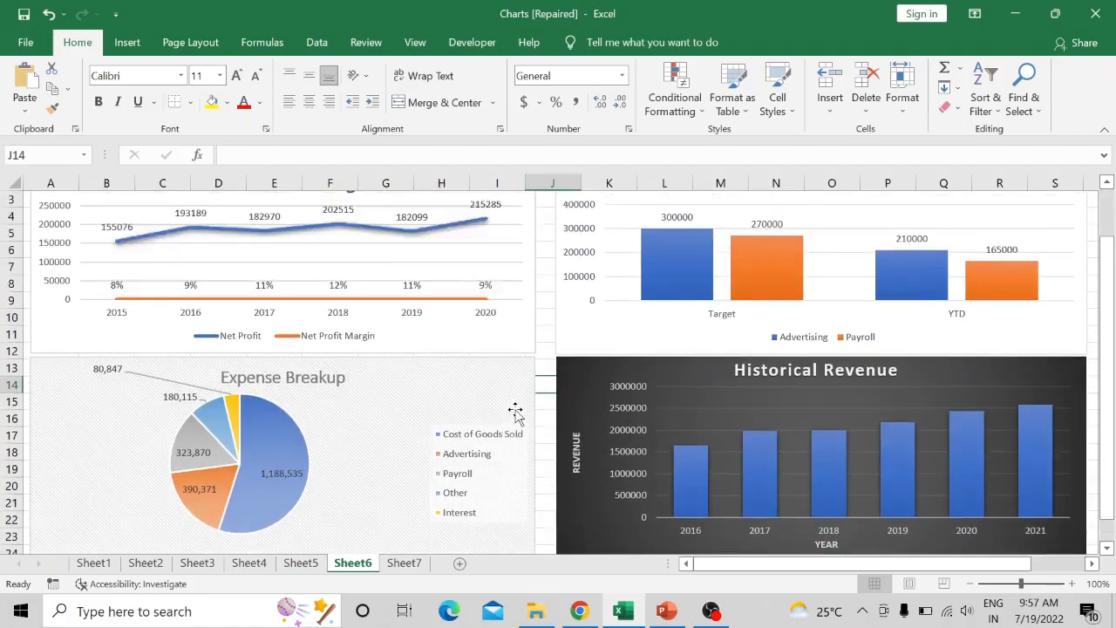
pyautogui.scroll(1, 515, 412)
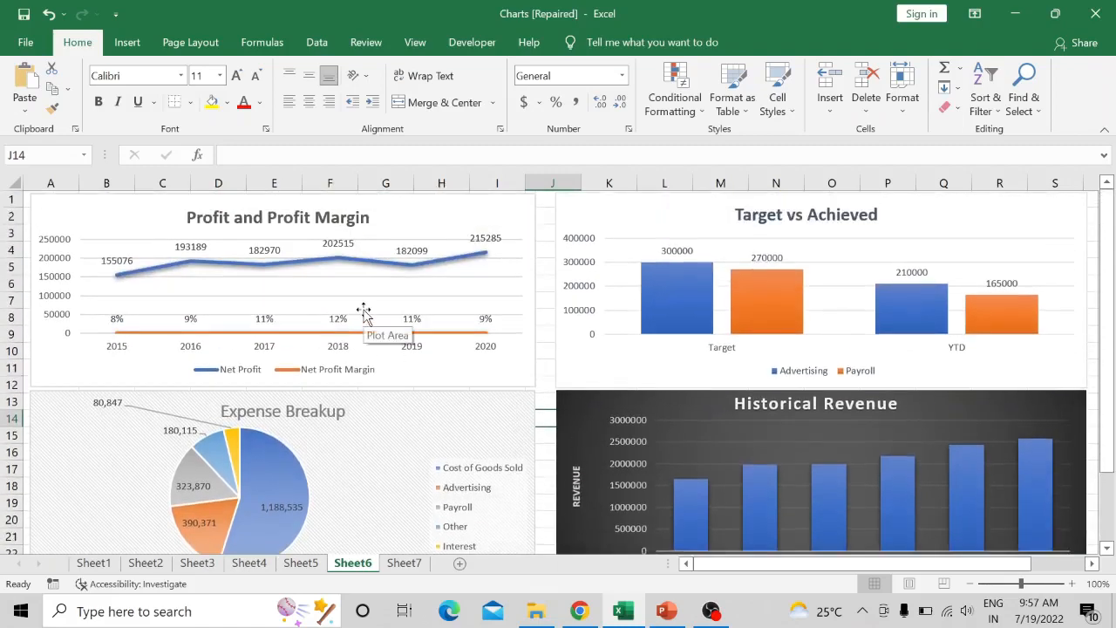
pyautogui.scroll(-1, 739, 341)
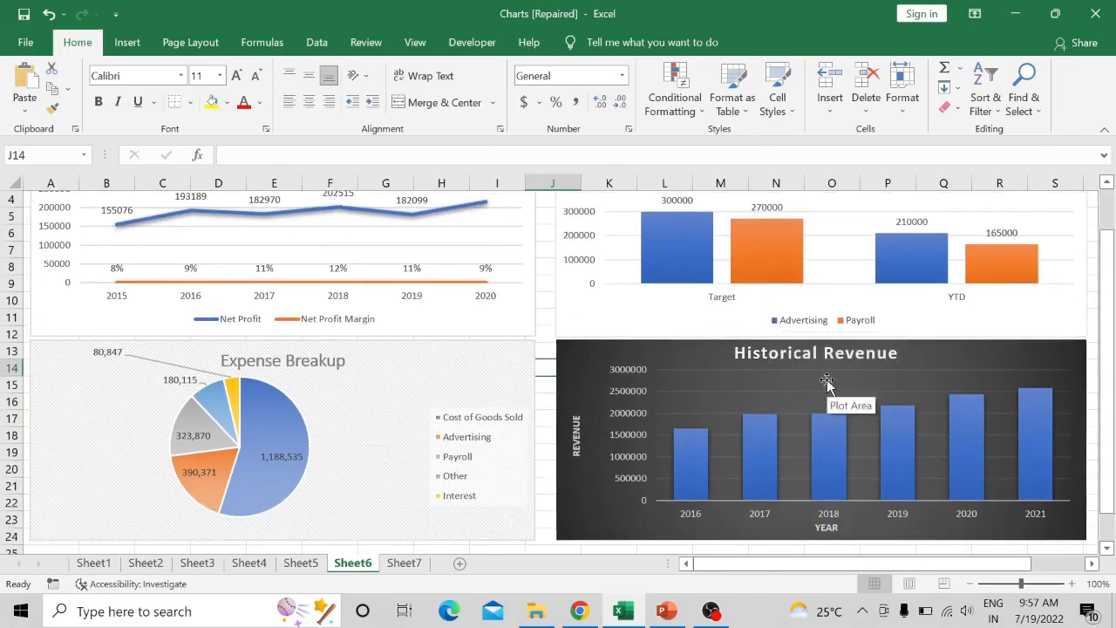
pyautogui.scroll(2, 741, 352)
pyautogui.moveTo(666, 610)
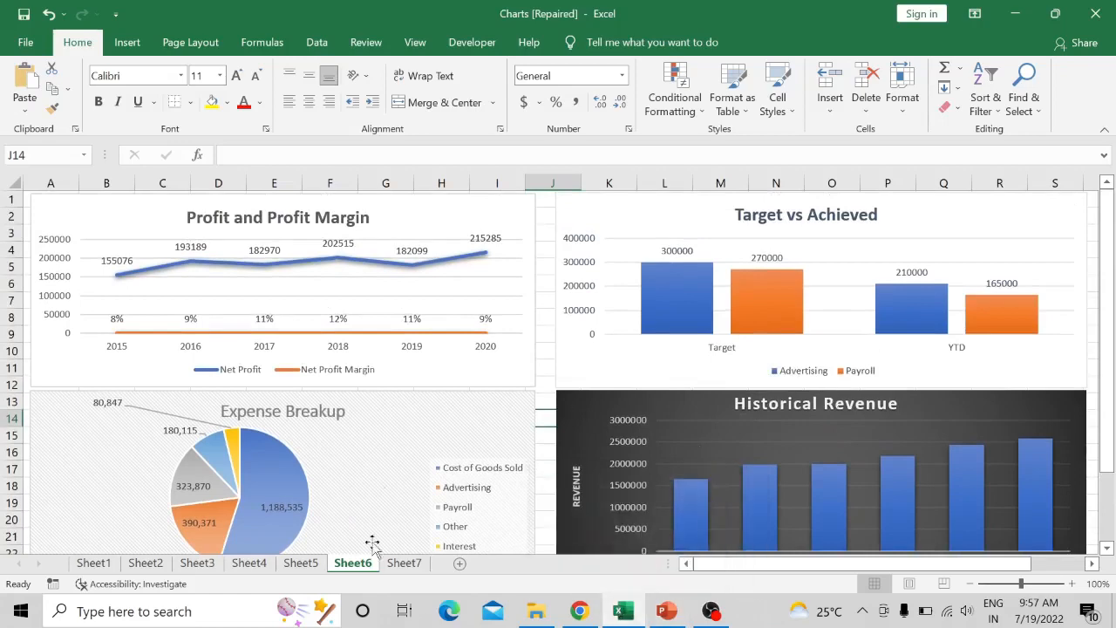
# - Review the Expenses pie chart and the P&L Statement 2020 column chart on Sheet7
pyautogui.click(404, 563)
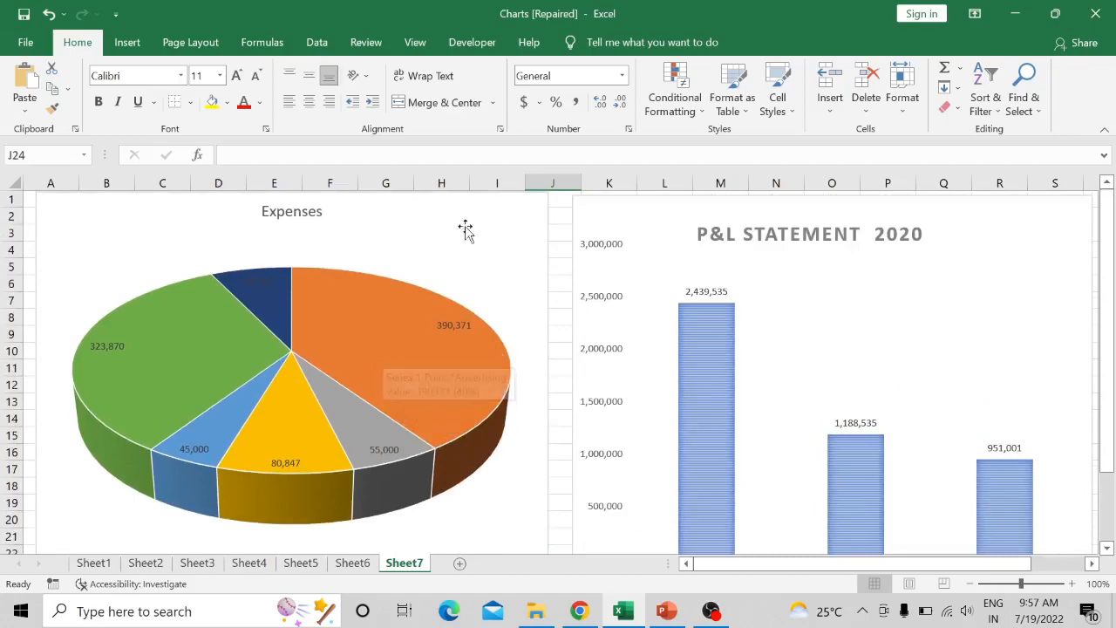
pyautogui.scroll(-1, 769, 297)
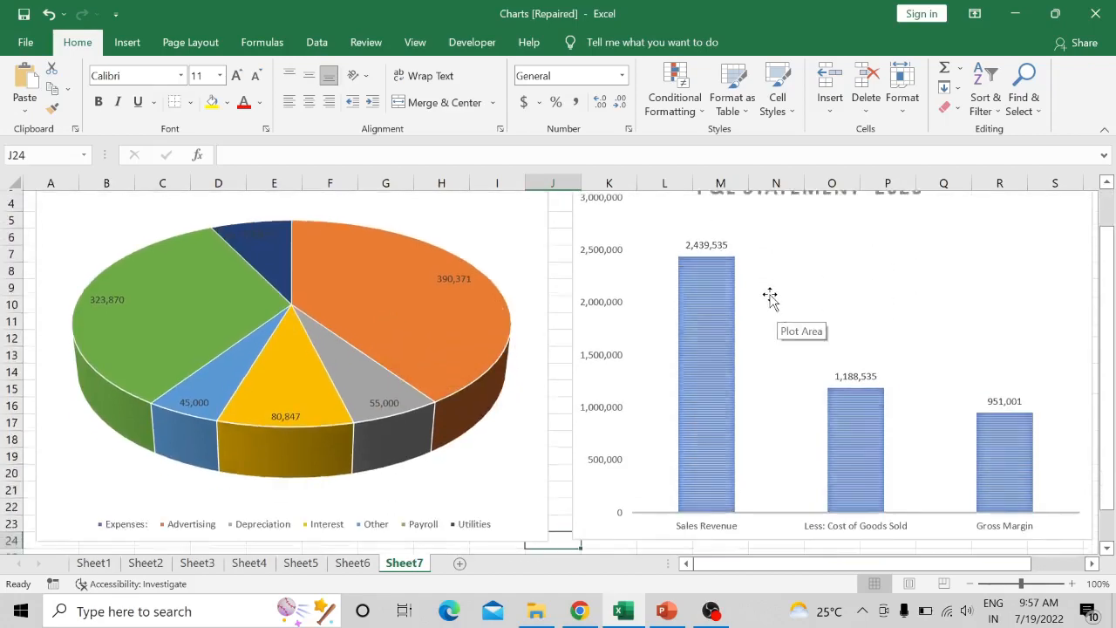
pyautogui.click(111, 565)
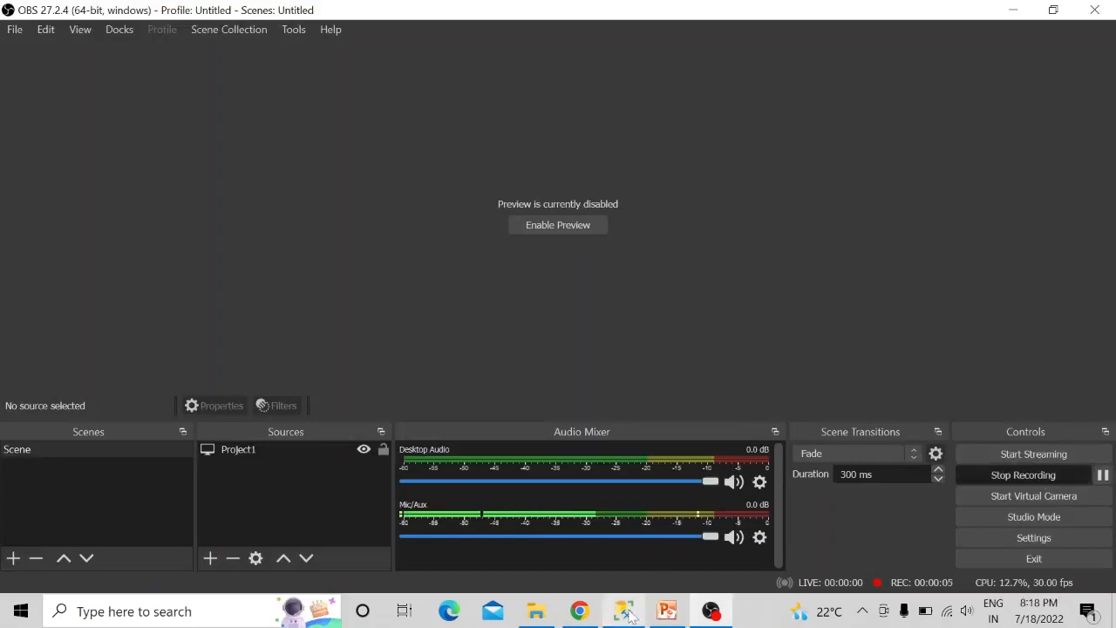
# - Look over the IPL database in SQL Server Management Studio, check the Task 2 PS-2 list in PowerPoint, and return to the query
pyautogui.moveTo(630, 615)
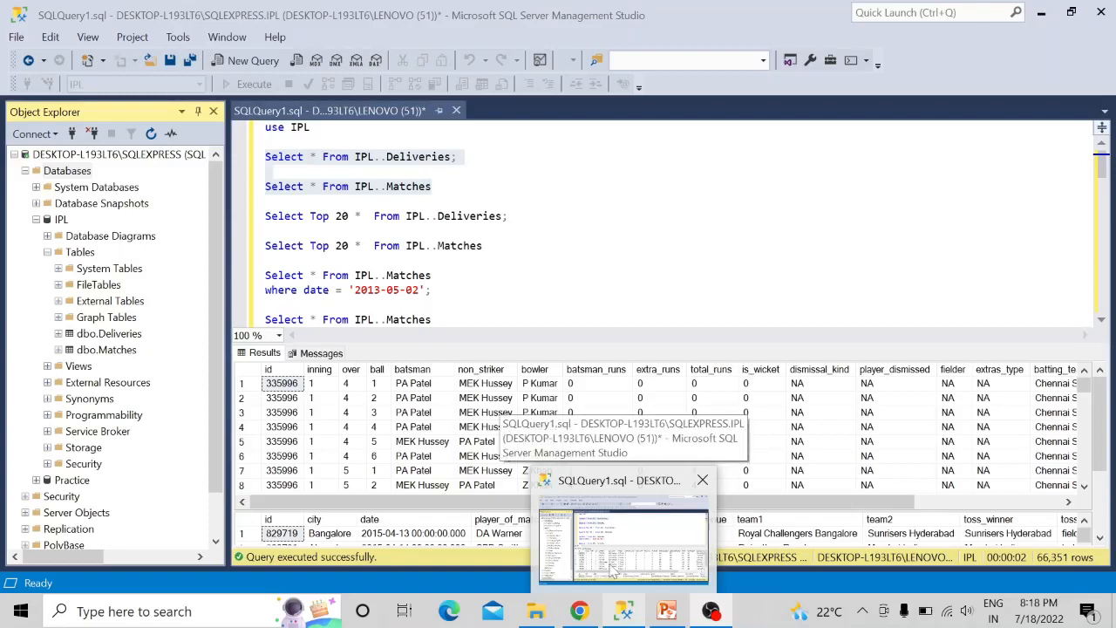
pyautogui.click(613, 571)
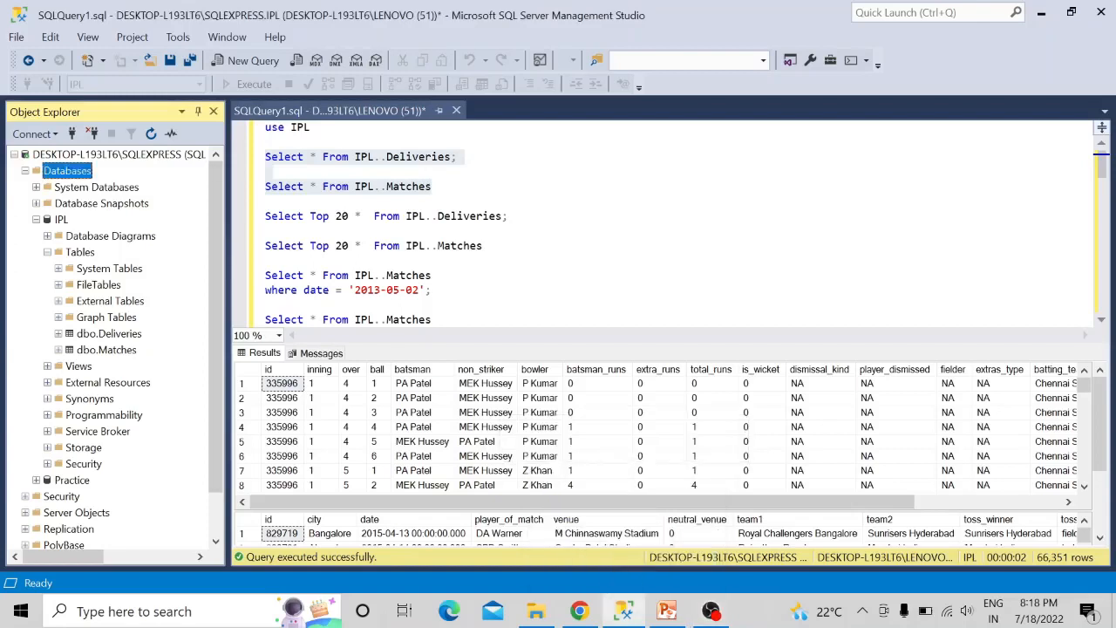
pyautogui.click(36, 220)
pyautogui.click(36, 221)
pyautogui.click(676, 614)
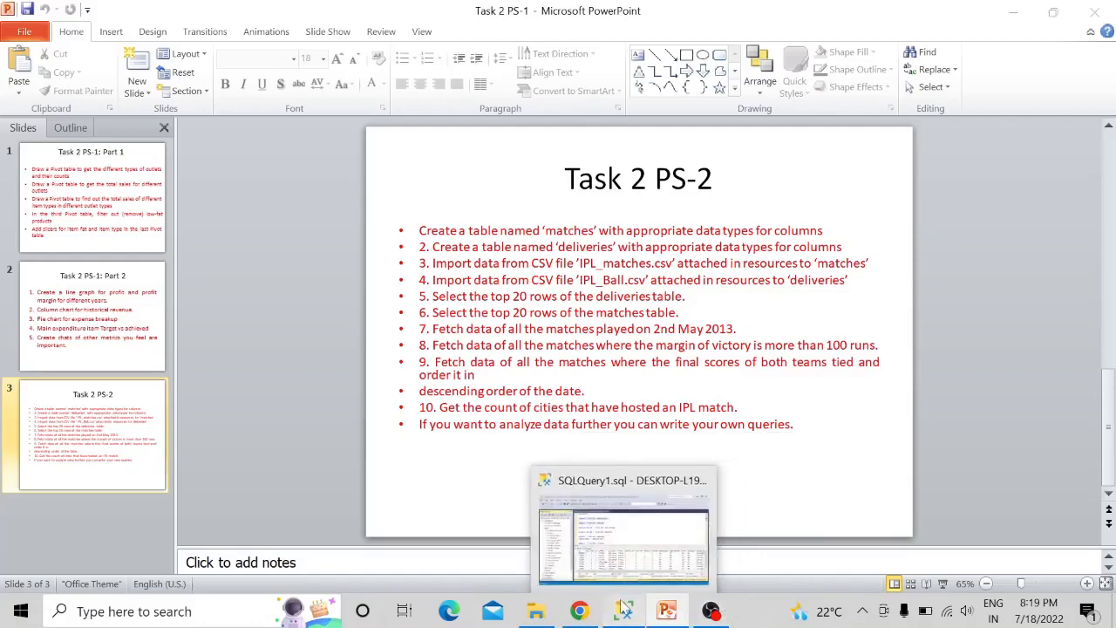
pyautogui.click(622, 610)
# - Run the two queries that select all rows from IPL..Deliveries and IPL..Matches
pyautogui.click(432, 187)
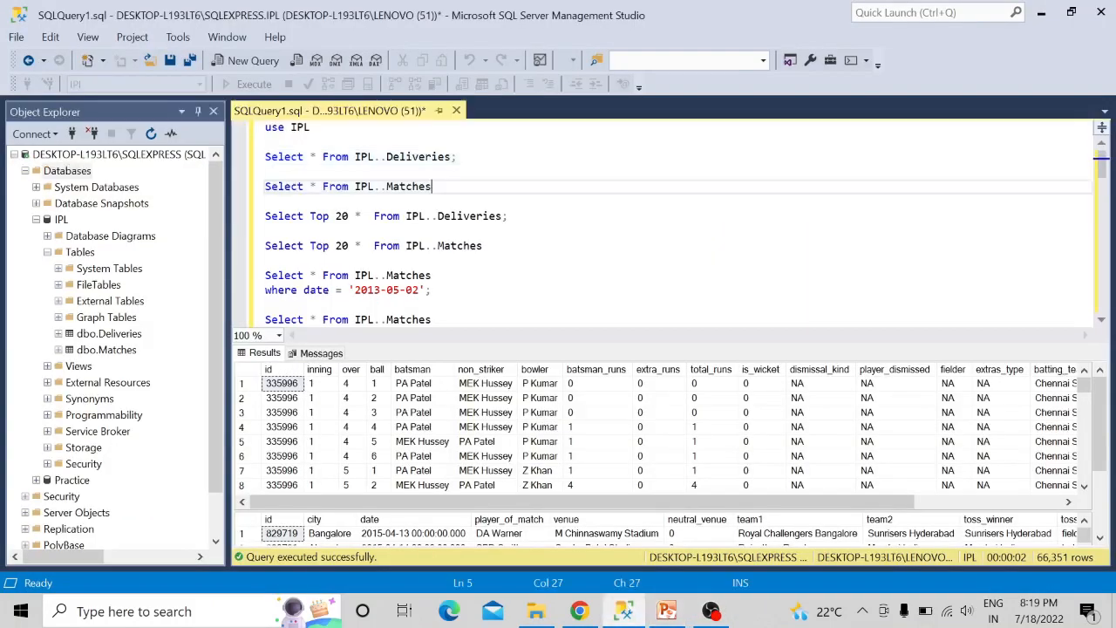
pyautogui.hotkey('ctrl', 'shift', 'Left')
pyautogui.hotkey('ctrl', 'shift', 'Left')
pyautogui.hotkey('ctrl', 'shift', 'Left')
pyautogui.hotkey('ctrl', 'shift', 'Left')
pyautogui.hotkey('ctrl', 'shift', 'Left')
pyautogui.hotkey('ctrl', 'shift', 'Left')
pyautogui.hotkey('ctrl', 'shift', 'Left')
pyautogui.hotkey('ctrl', 'shift', 'Left')
pyautogui.hotkey('ctrl', 'shift', 'Left')
pyautogui.hotkey('ctrl', 'shift', 'Left')
pyautogui.hotkey('ctrl', 'shift', 'Left')
pyautogui.hotkey('ctrl', 'shift', 'Left')
pyautogui.hotkey('ctrl', 'shift', 'Left')
pyautogui.hotkey('ctrl', 'shift', 'Left')
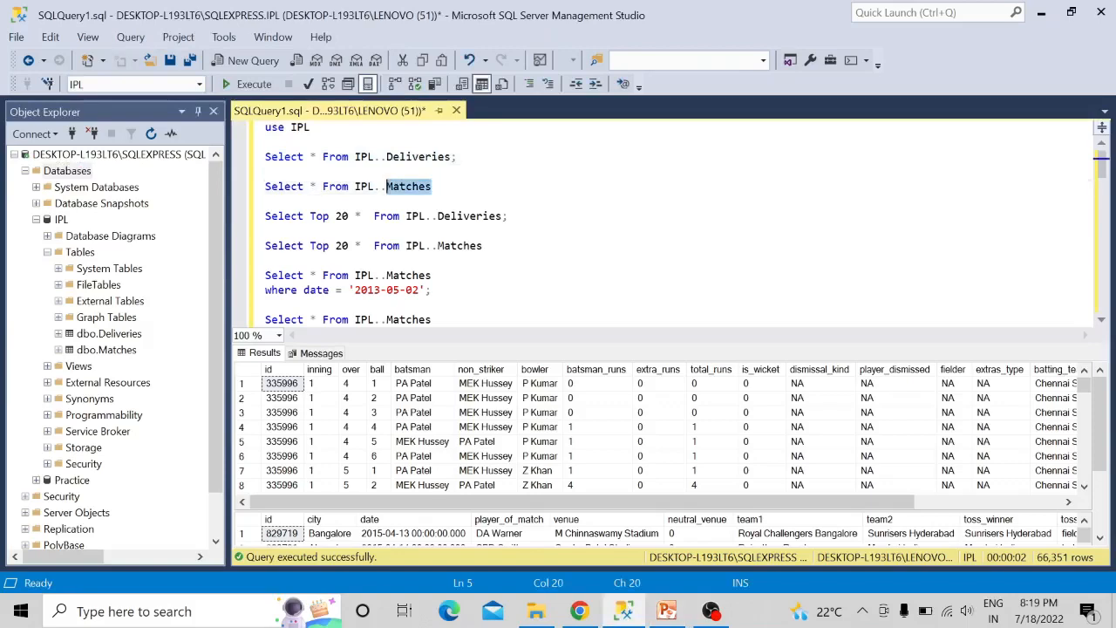
pyautogui.hotkey('ctrl', 'shift', 'Left')
pyautogui.hotkey('ctrl', 'shift', 'Left')
pyautogui.hotkey('ctrl', 'shift', 'Left')
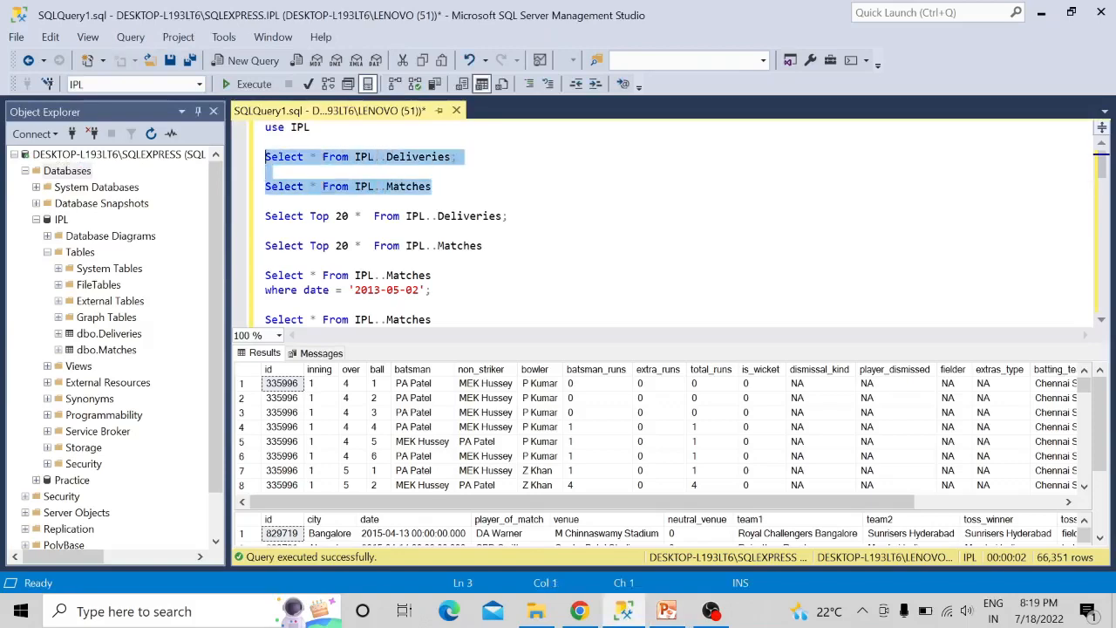
pyautogui.hotkey('ctrl', 'shift', 'Left')
pyautogui.hotkey('ctrl', 'shift', 'Right')
pyautogui.press('F5')
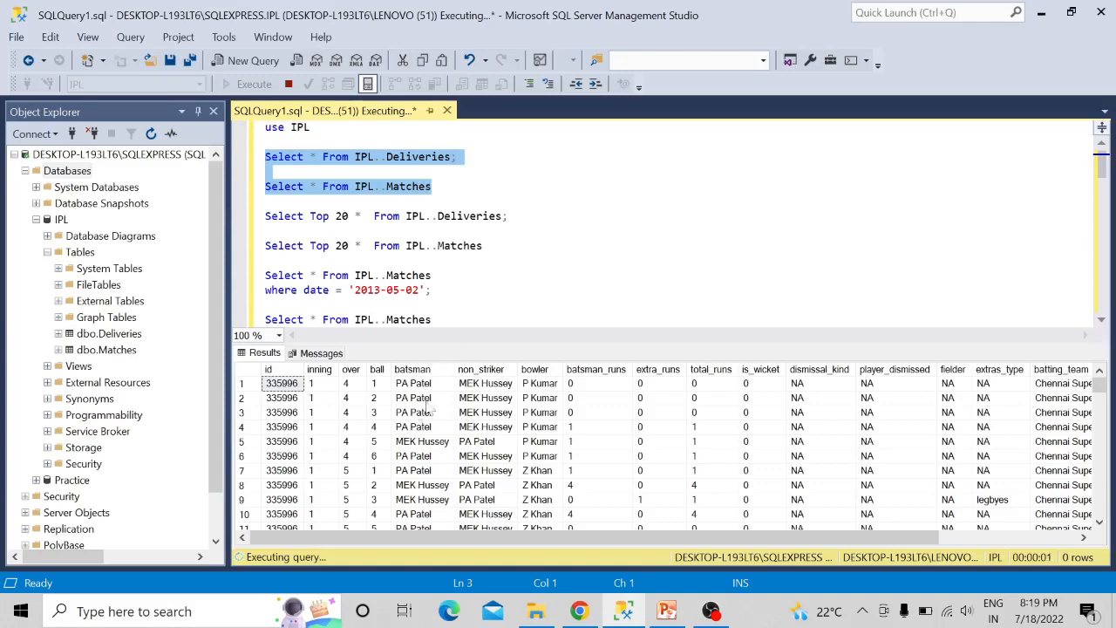
# - Look over the Deliveries and Matches results, check the Task 2 PS-2 slide in PowerPoint, and return to SQL Server Management Studio
pyautogui.scroll(-1, 427, 397)
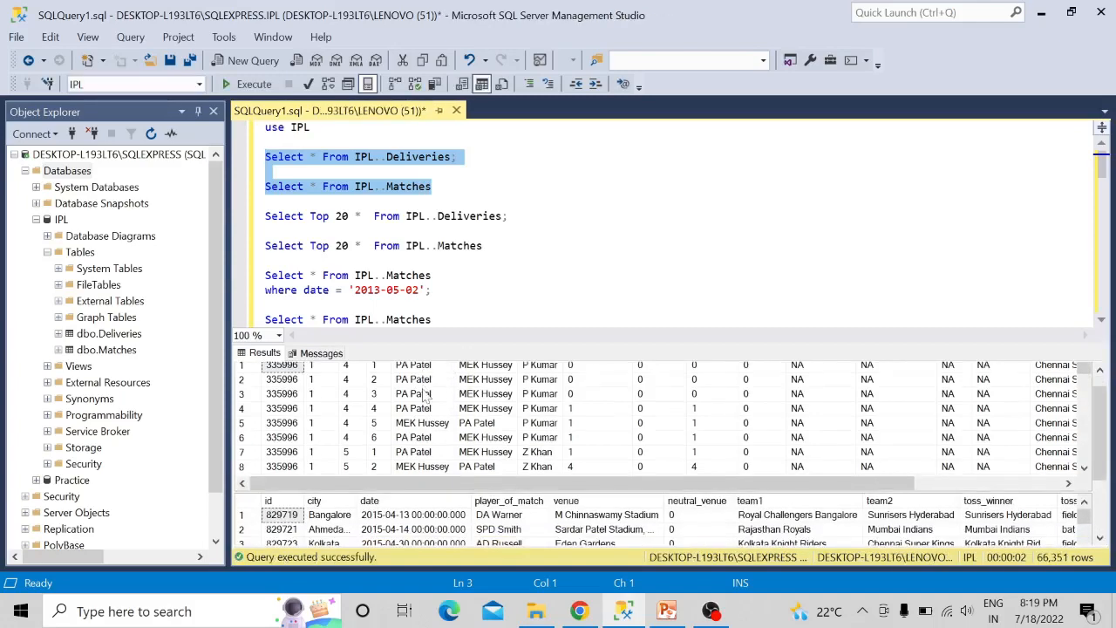
pyautogui.scroll(1, 426, 397)
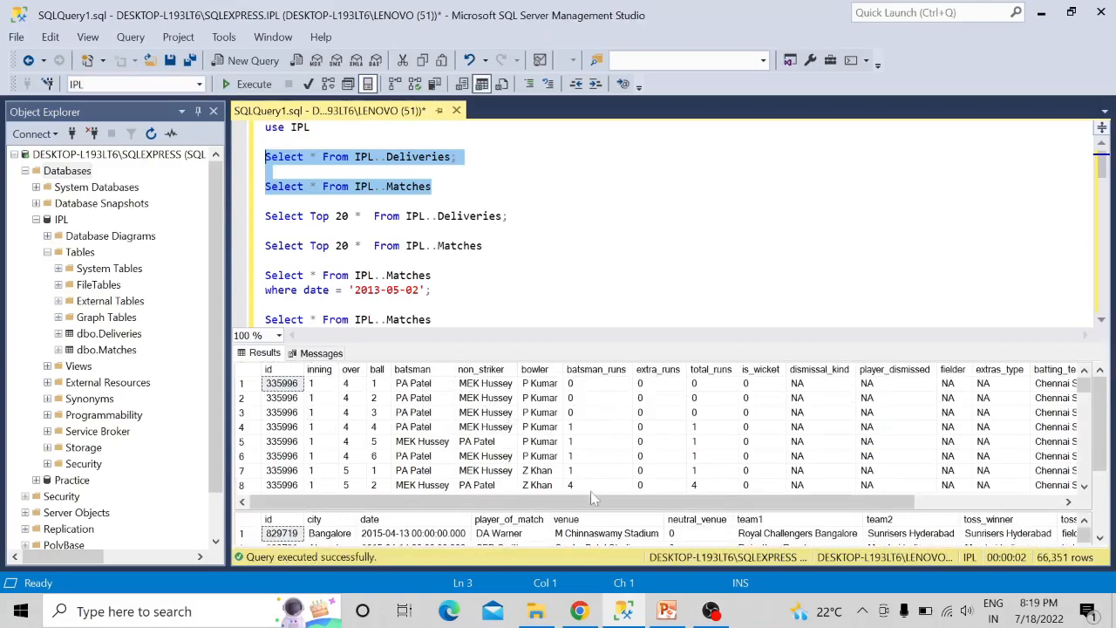
pyautogui.moveTo(602, 500); pyautogui.dragTo(565, 520)
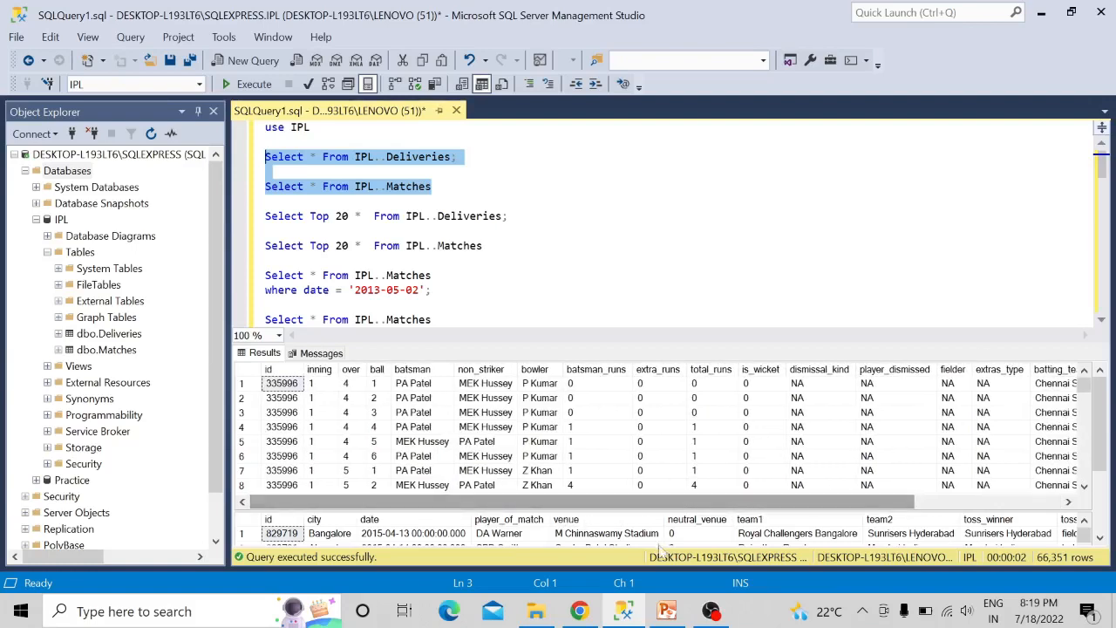
pyautogui.click(666, 611)
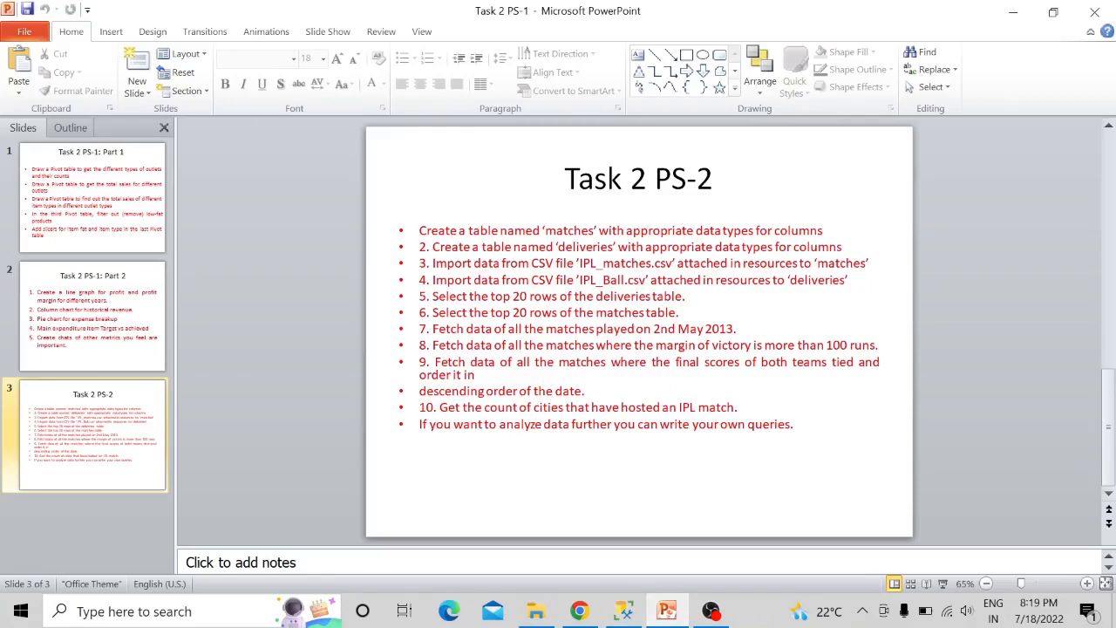
pyautogui.moveTo(706, 610)
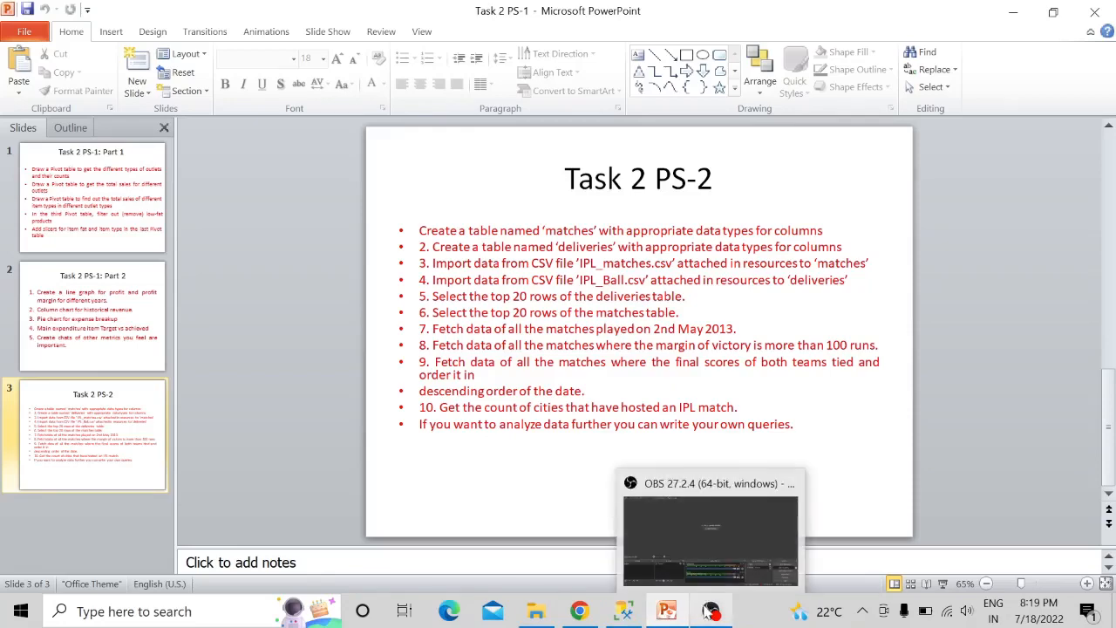
pyautogui.click(624, 610)
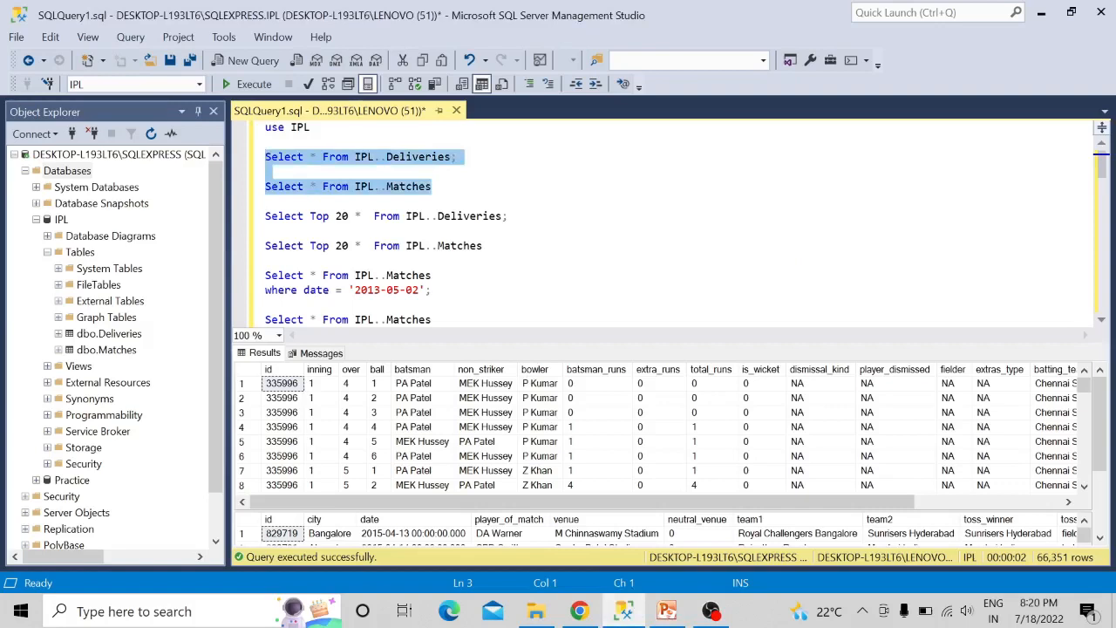
# - Run the two Select Top 20 queries on IPL..Deliveries and IPL..Matches together
pyautogui.click(484, 245)
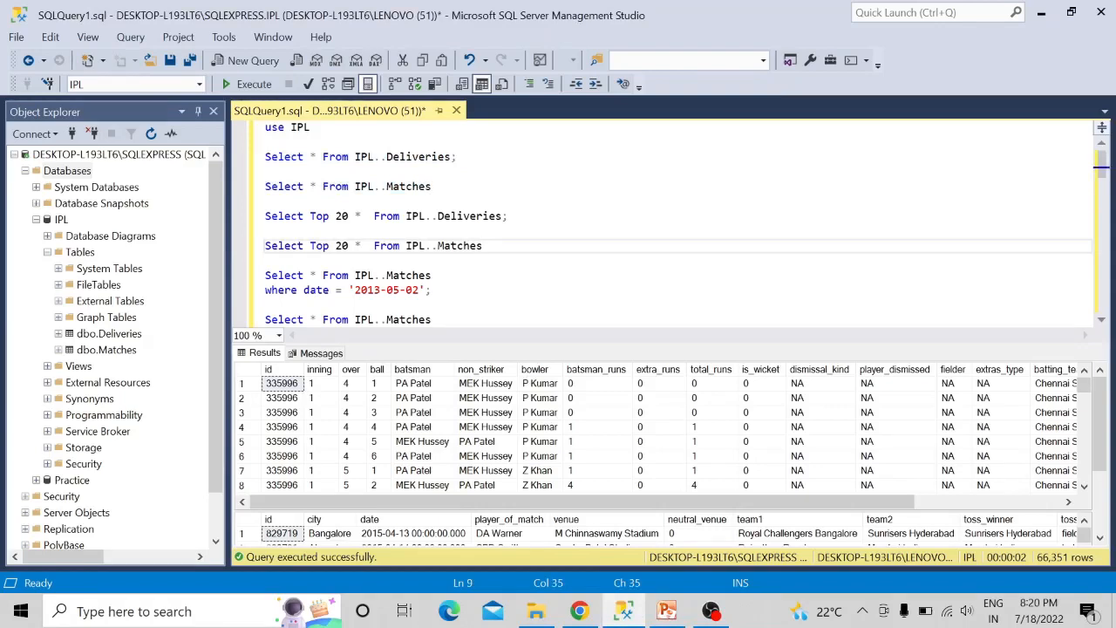
pyautogui.hotkey('ctrl', 'shift', 'Left')
pyautogui.hotkey('ctrl', 'shift', 'Left')
pyautogui.hotkey('ctrl', 'shift', 'Left')
pyautogui.hotkey('ctrl', 'shift', 'Left')
pyautogui.hotkey('ctrl', 'shift', 'Left')
pyautogui.moveTo(355, 246); pyautogui.dragTo(266, 217)
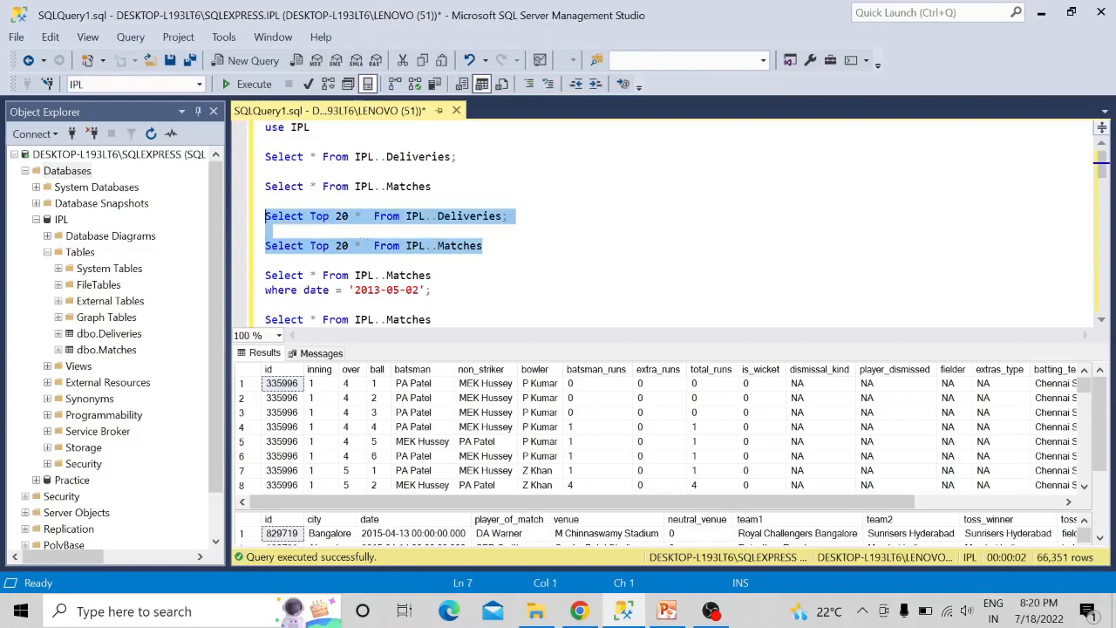
pyautogui.press('F5')
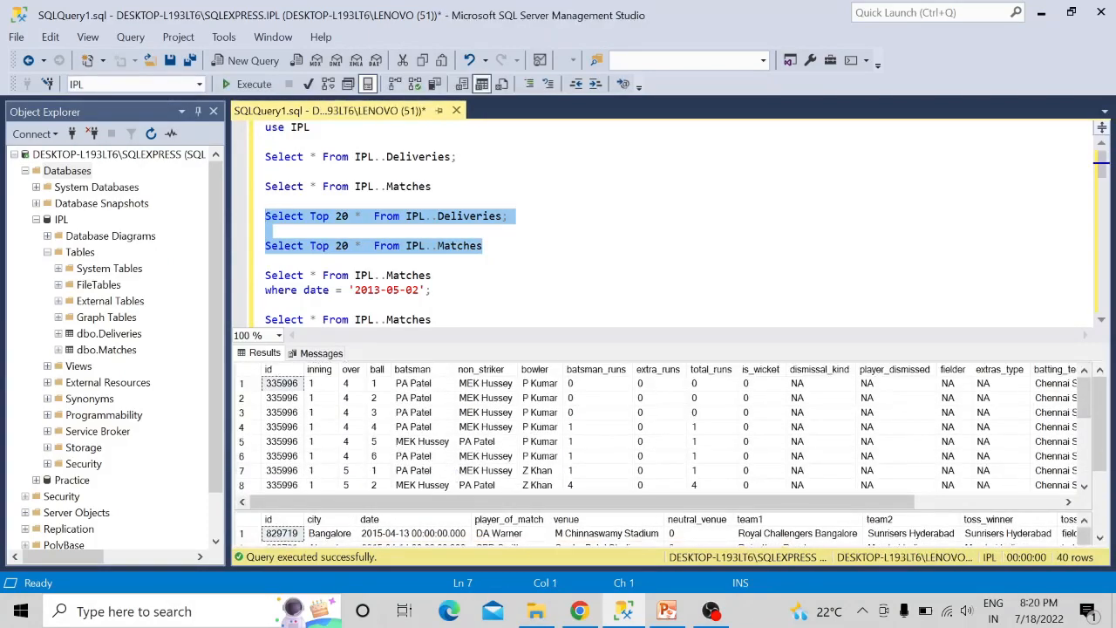
# - Run only the Select Top 20 query on IPL..Deliveries and check its result rows and messages
pyautogui.click(266, 231)
pyautogui.moveTo(523, 216); pyautogui.dragTo(265, 216)
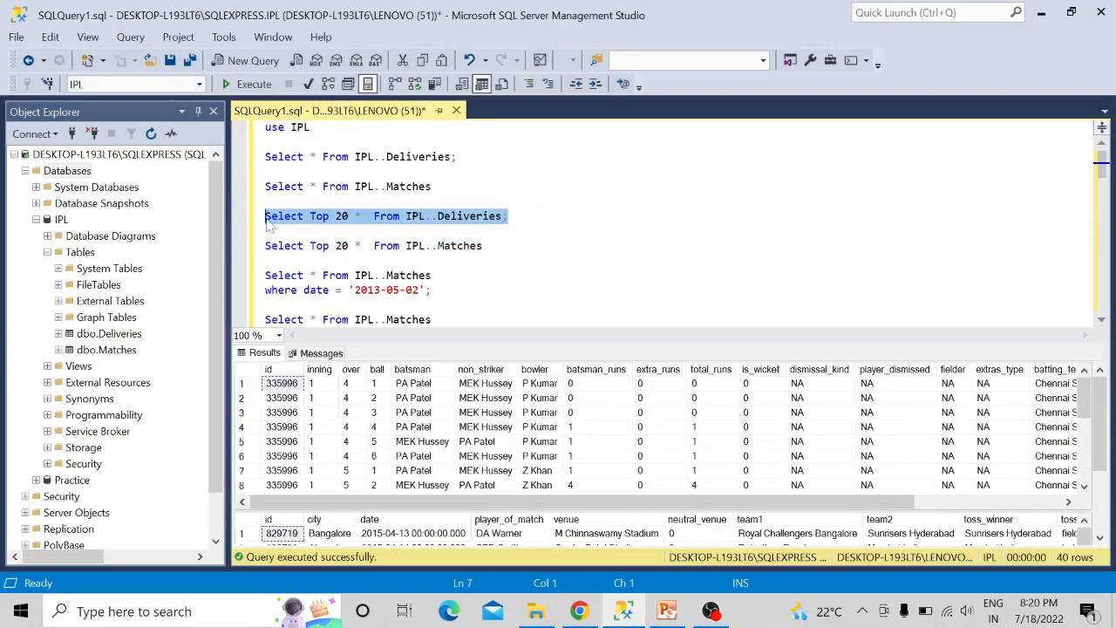
pyautogui.press('F5')
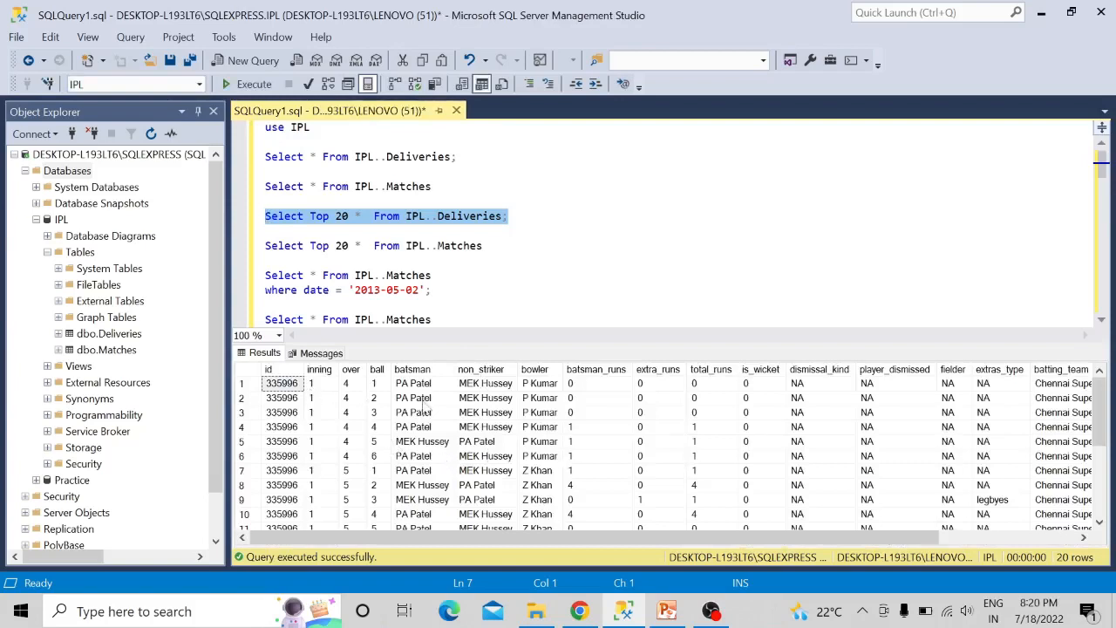
pyautogui.scroll(-3, 424, 410)
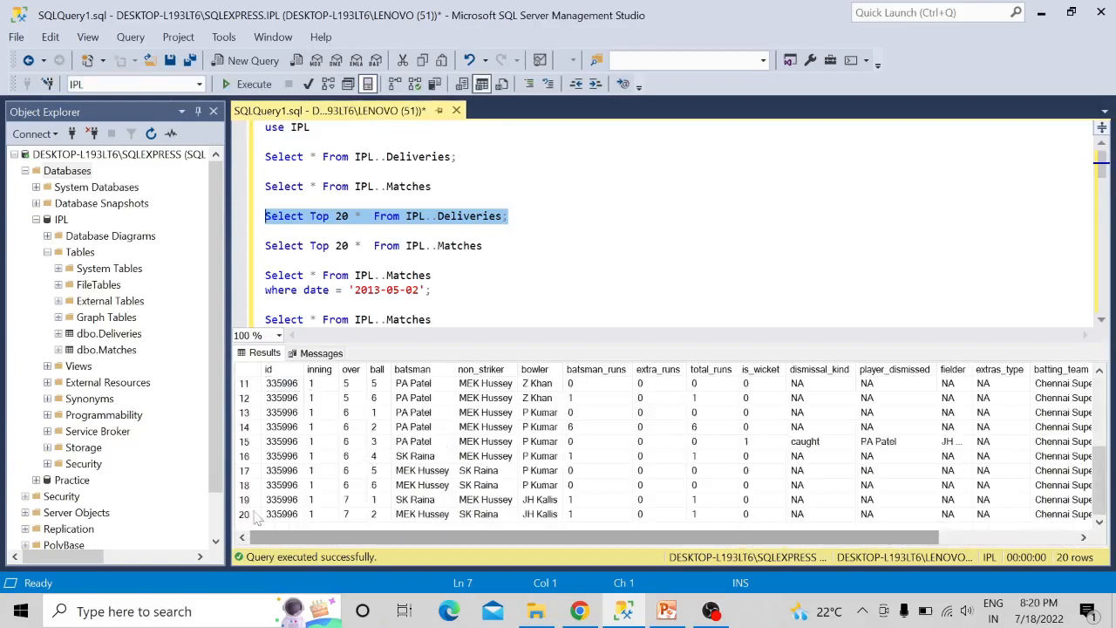
pyautogui.click(316, 353)
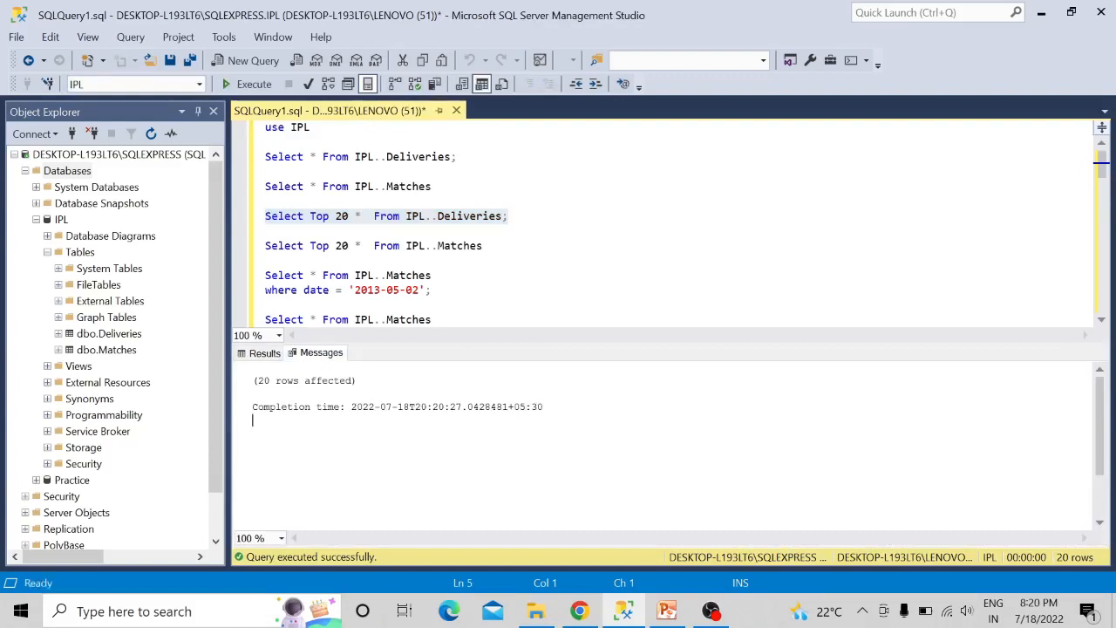
pyautogui.click(264, 353)
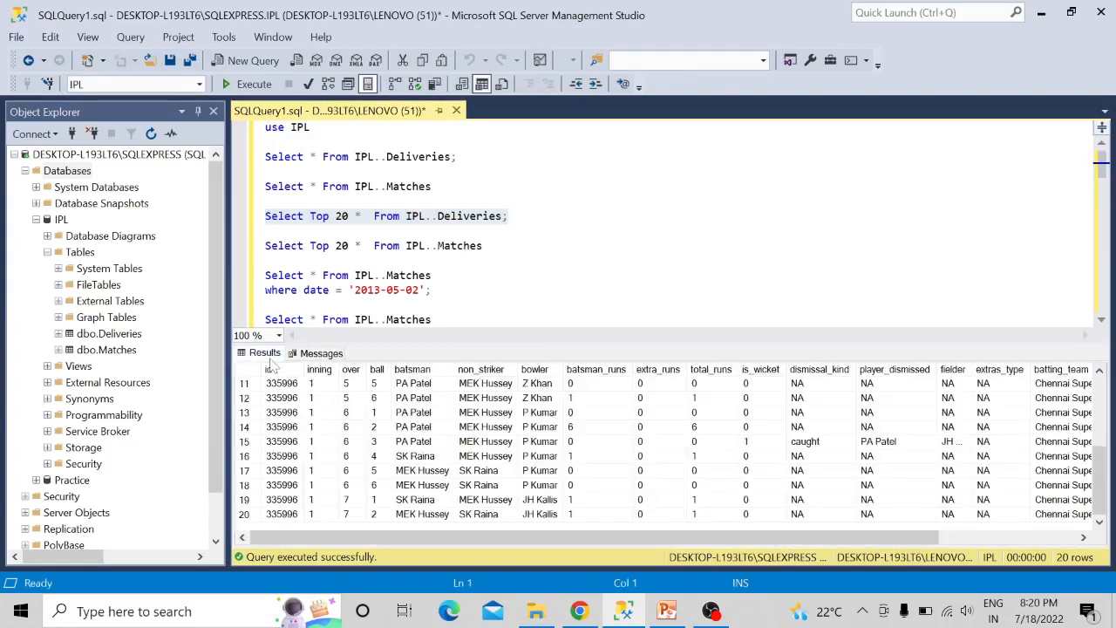
pyautogui.scroll(4, 370, 435)
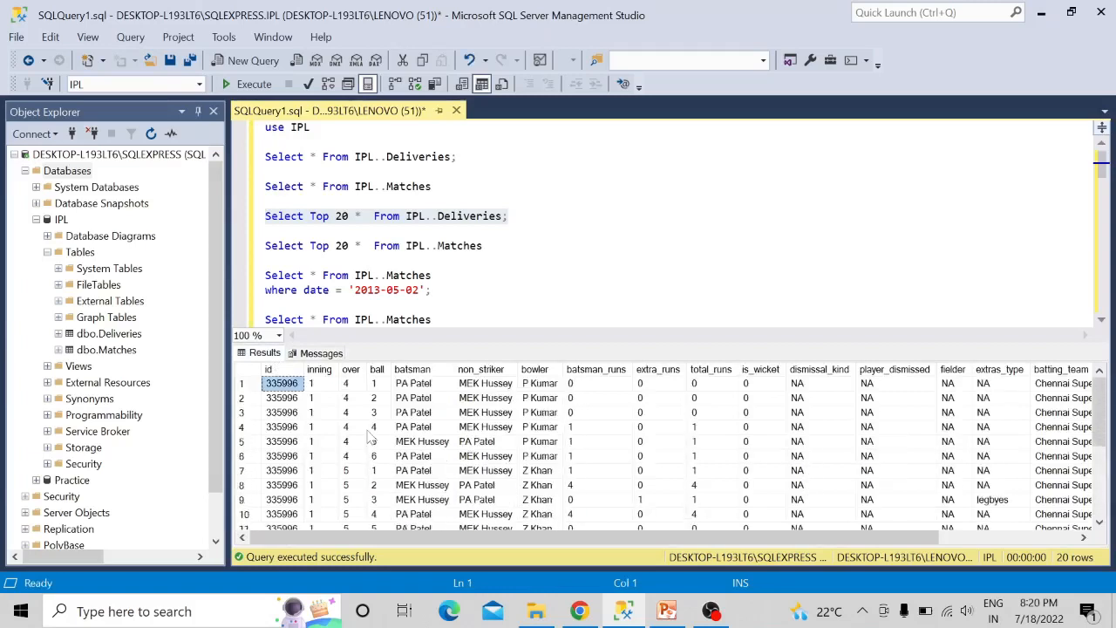
# - Run only the Select Top 20 query on IPL..Matches and check its result rows and messages
pyautogui.click(484, 246)
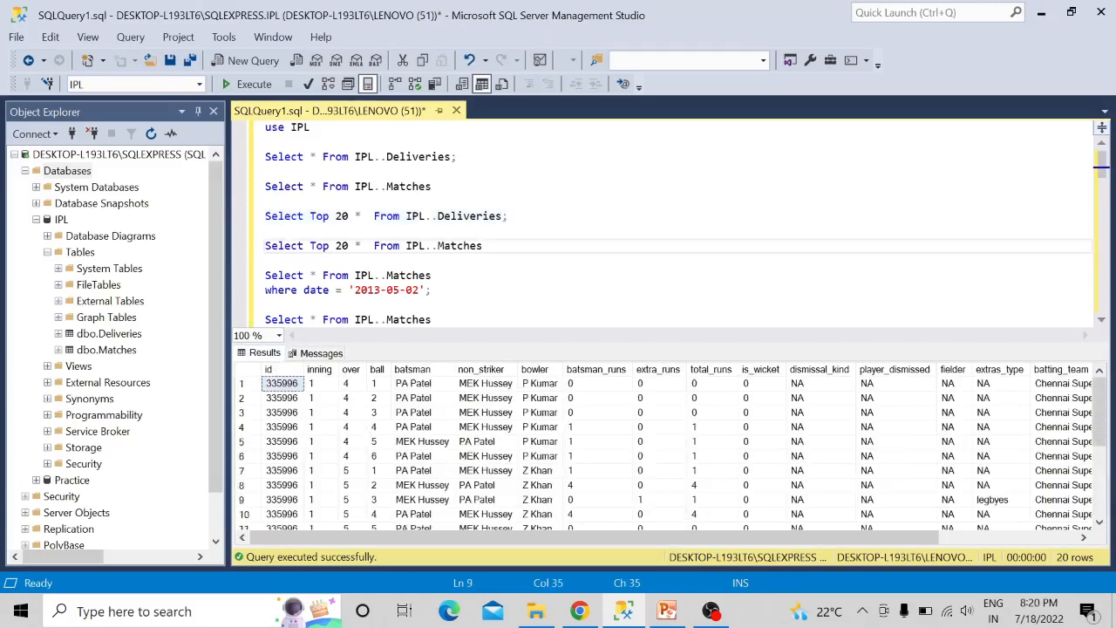
pyautogui.hotkey('shift', 'Home')
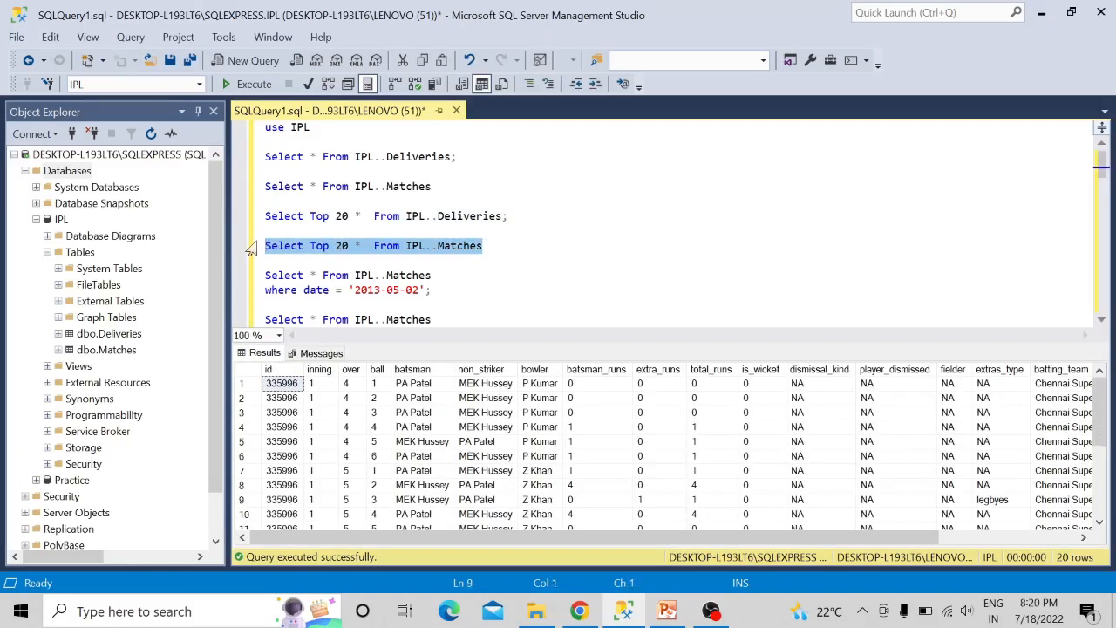
pyautogui.press('F5')
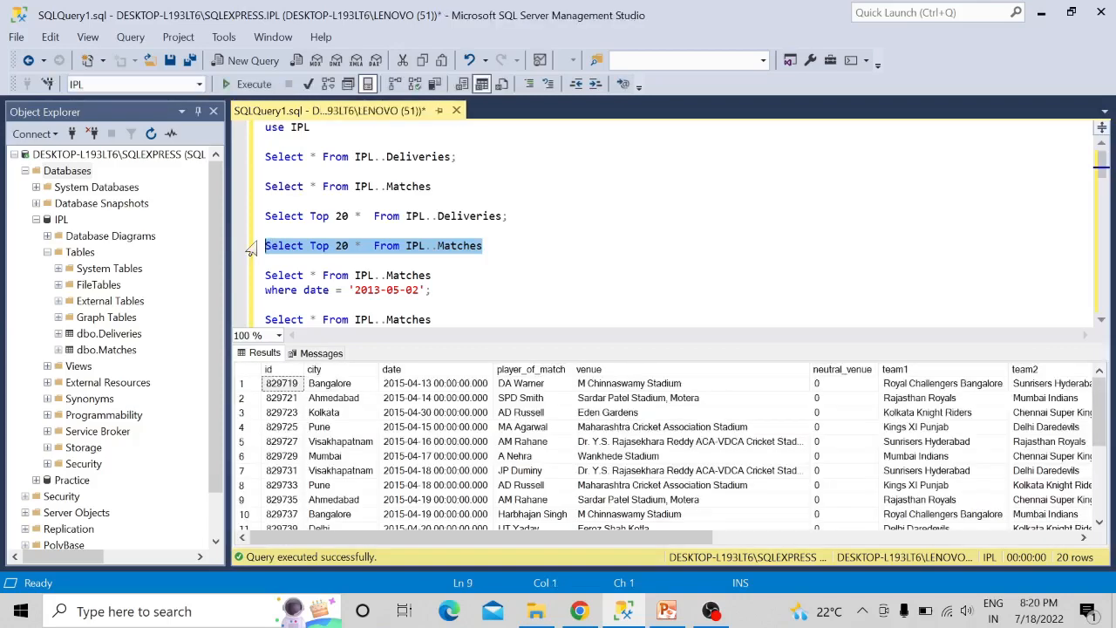
pyautogui.click(338, 353)
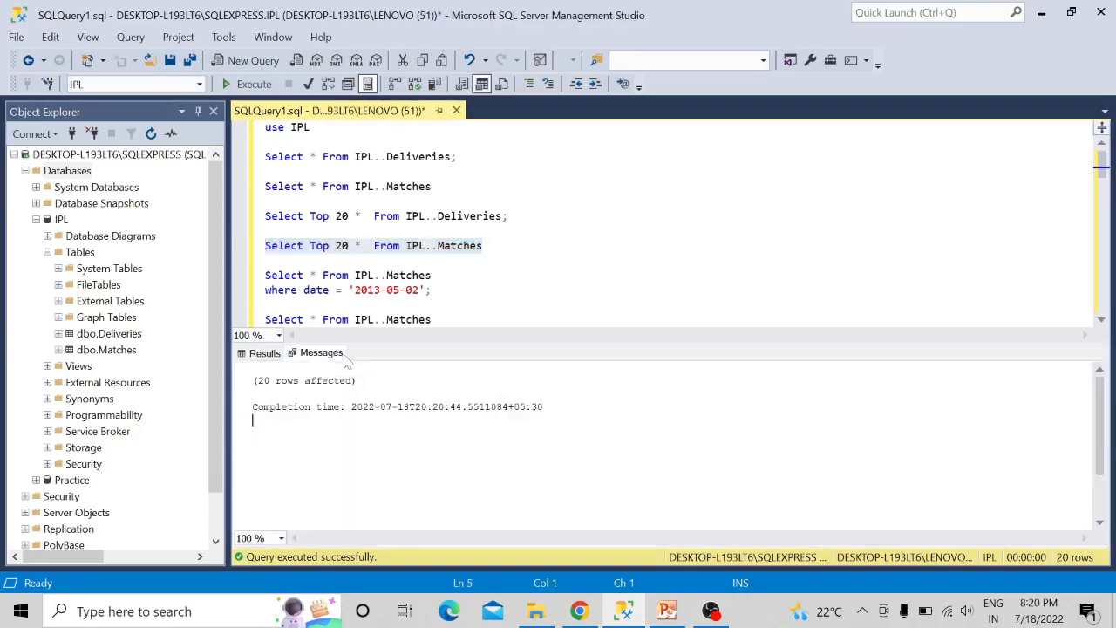
pyautogui.click(260, 353)
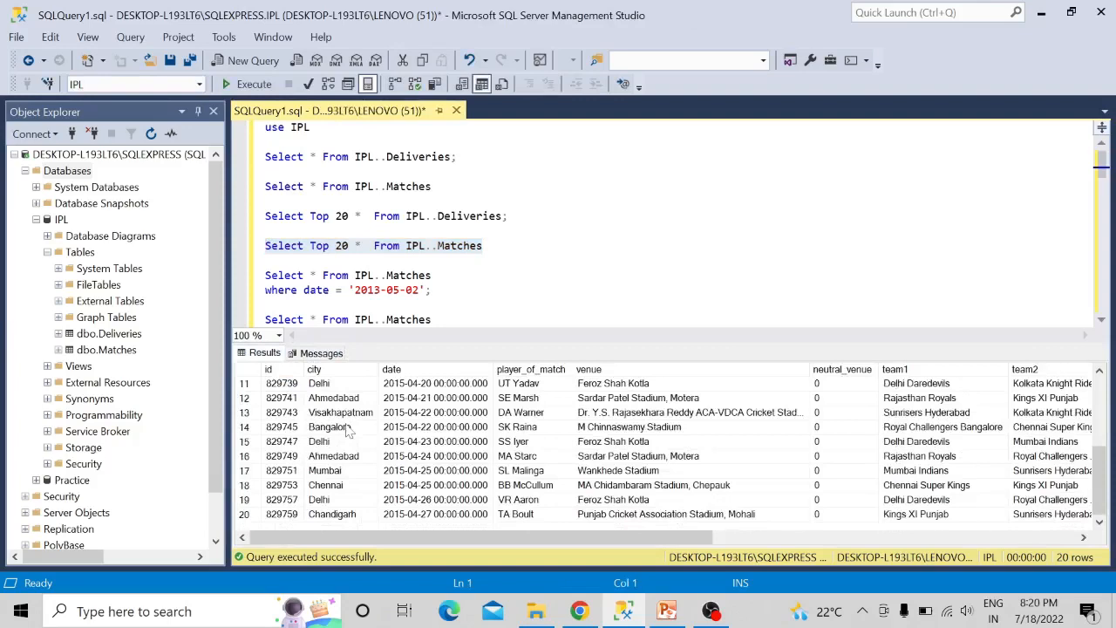
pyautogui.scroll(4, 347, 427)
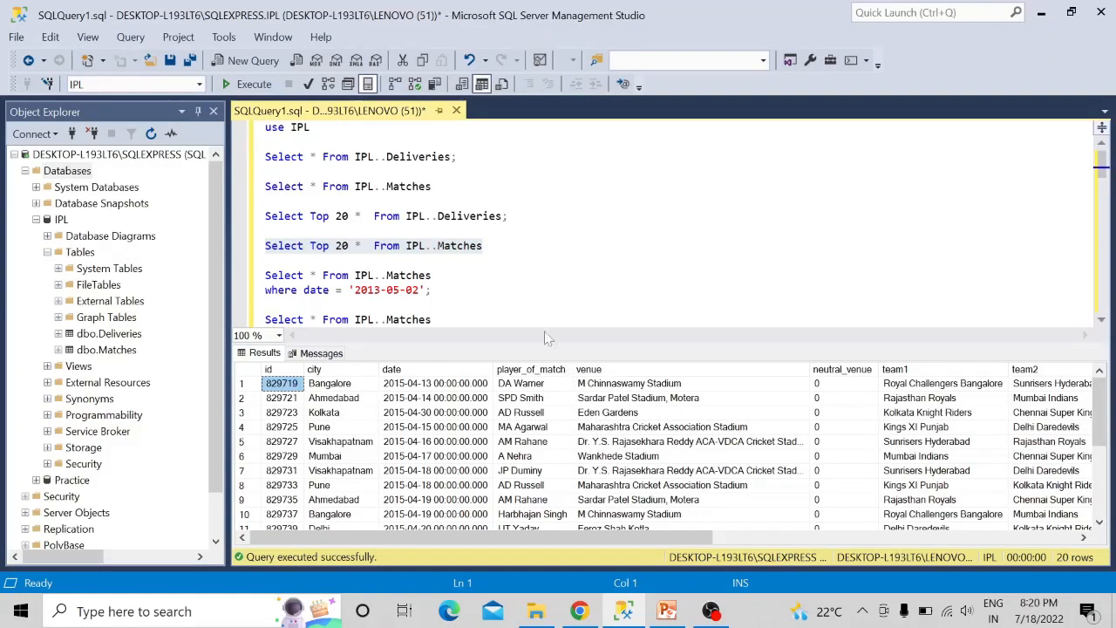
# - Check the task about matches played on 2nd May 2013 in PowerPoint and return to the query
pyautogui.click(436, 289)
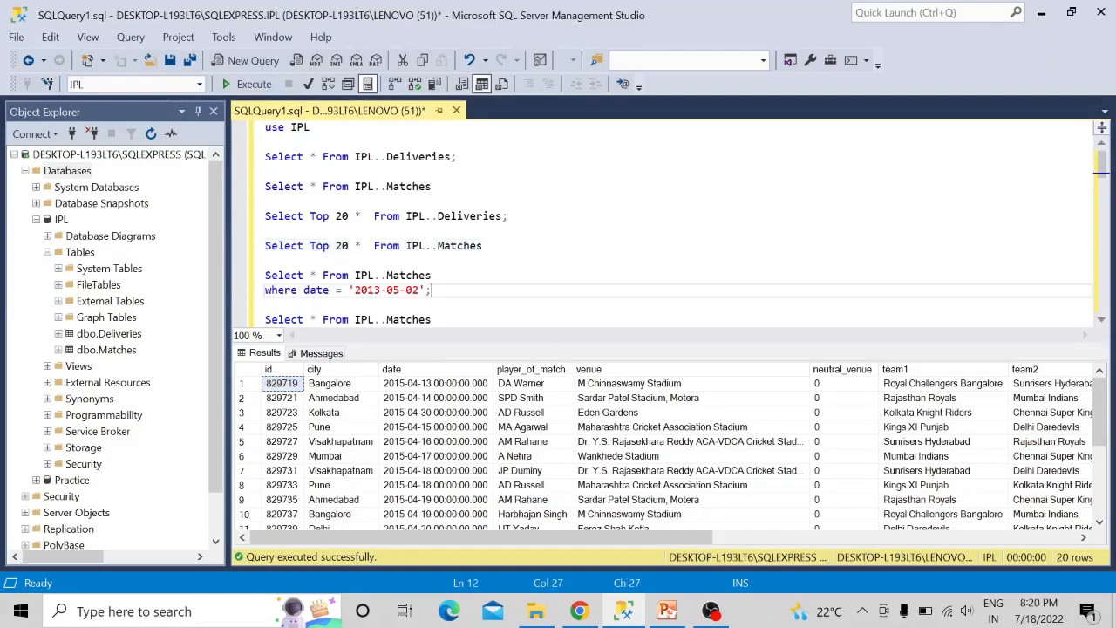
pyautogui.click(666, 611)
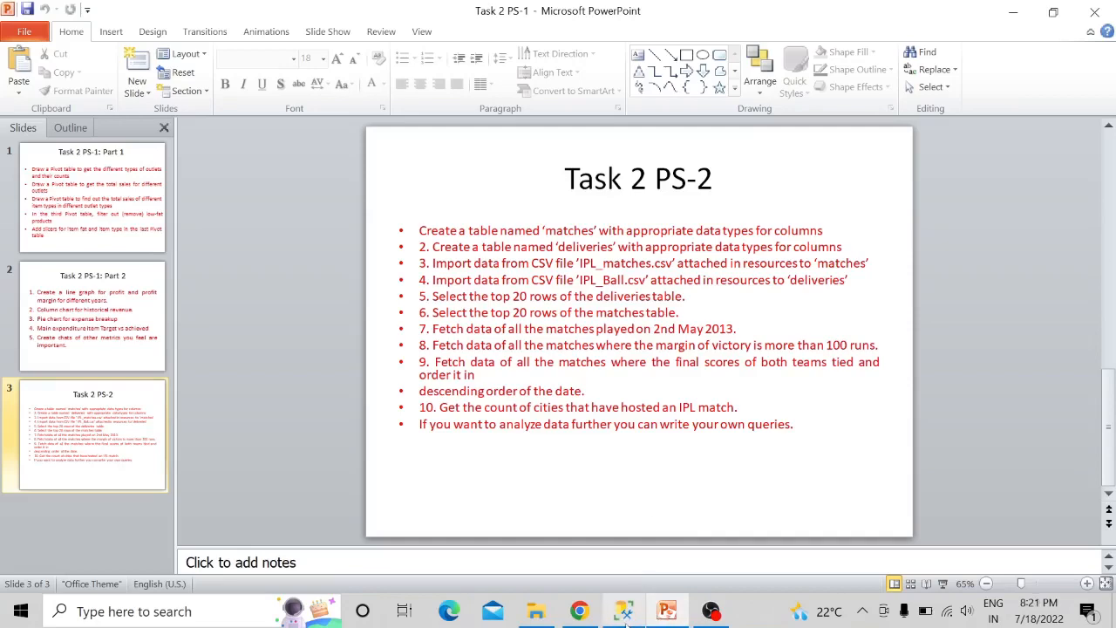
pyautogui.click(624, 611)
# - Run the IPL..Matches query that fetches the matches where date = '2013-05-02'
pyautogui.scroll(-1, 680, 223)
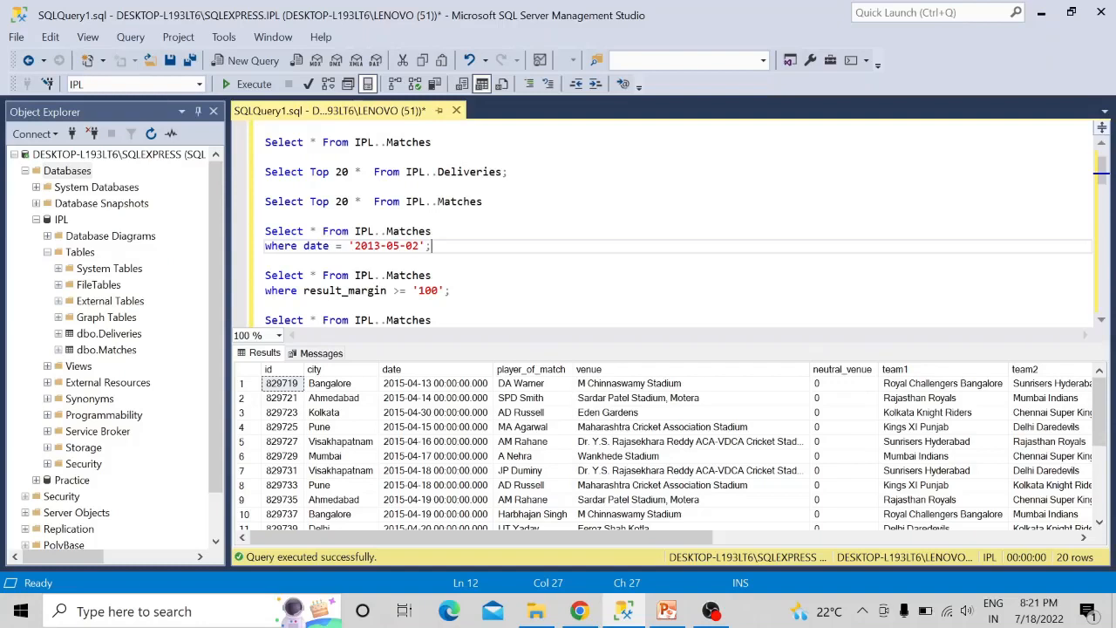
pyautogui.hotkey('shift', 'Left')
pyautogui.hotkey('shift', 'Left')
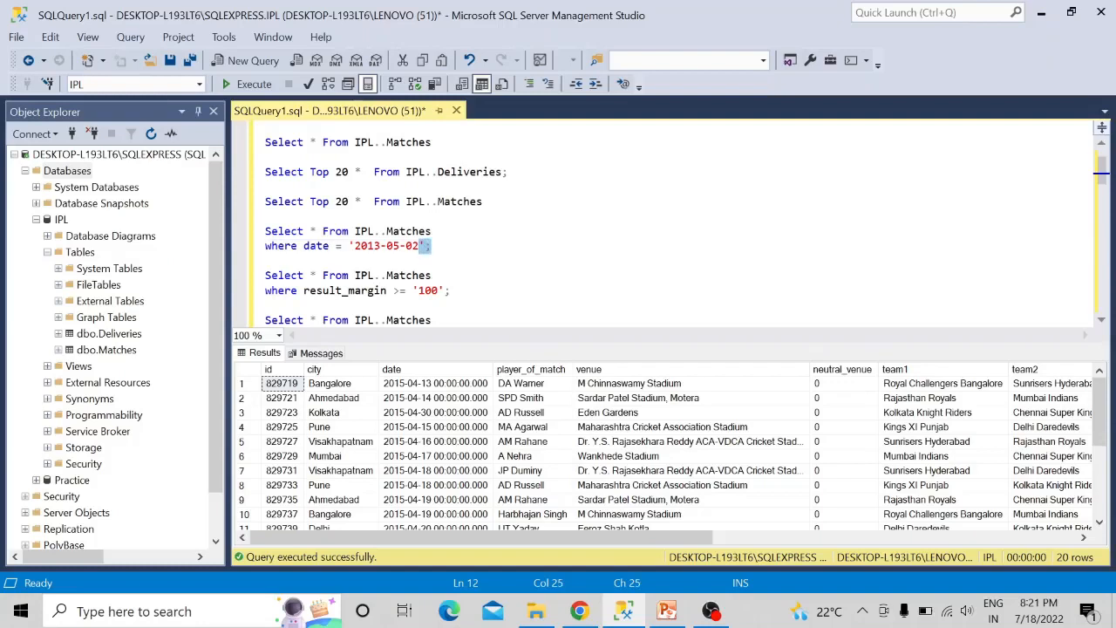
pyautogui.moveTo(329, 246); pyautogui.dragTo(304, 245)
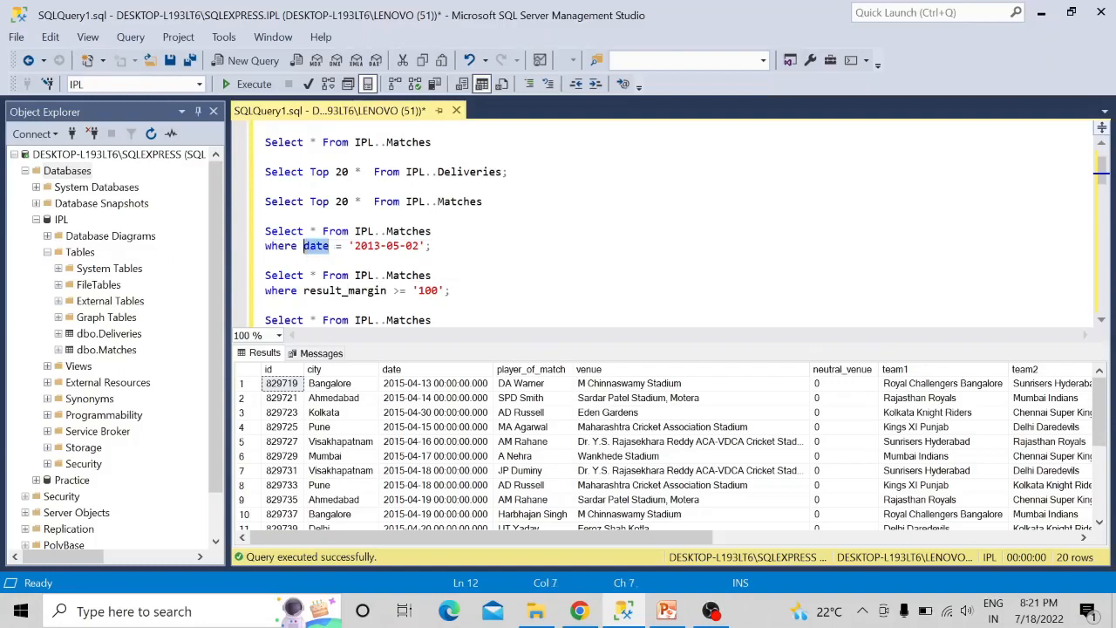
pyautogui.moveTo(418, 246); pyautogui.dragTo(360, 250)
pyautogui.press('End')
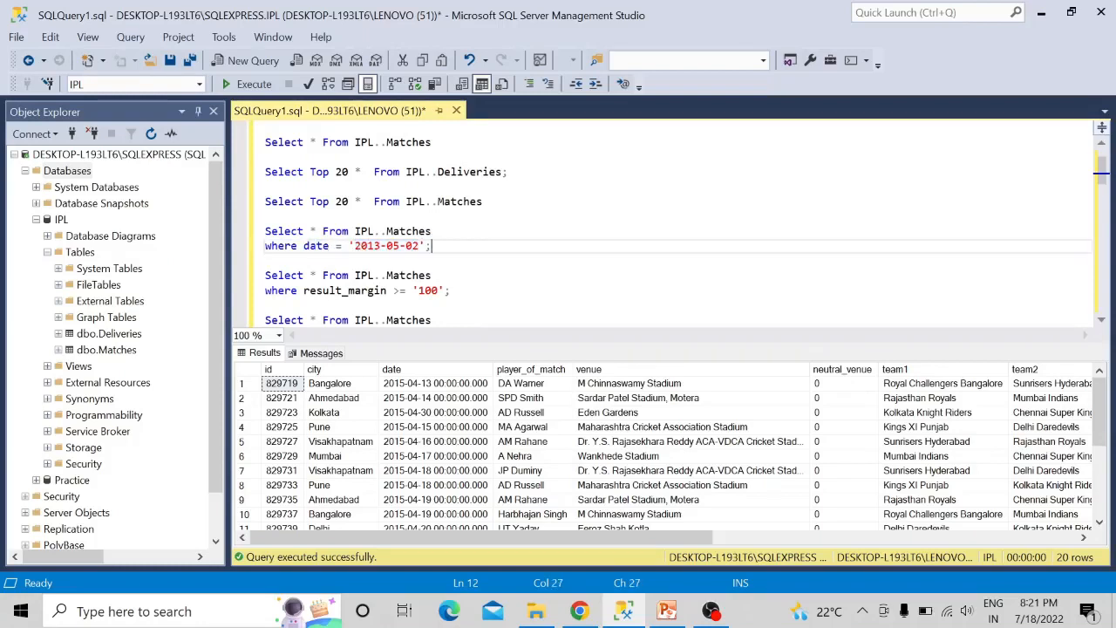
pyautogui.hotkey('shift', 'Up')
pyautogui.hotkey('shift', 'Up')
pyautogui.hotkey('shift', 'Down')
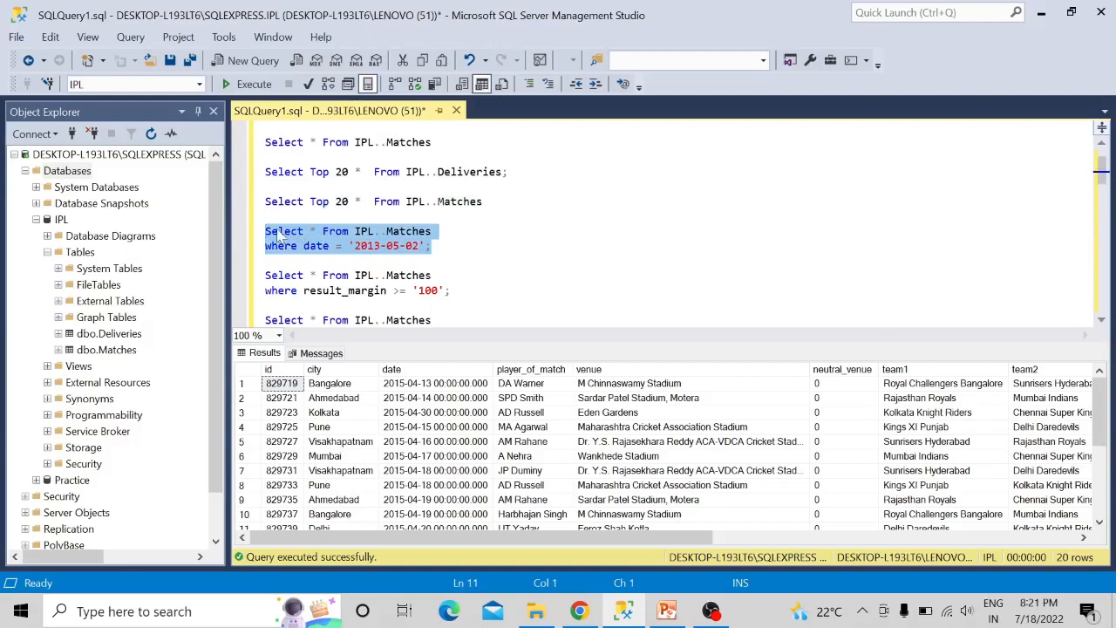
pyautogui.press('F5')
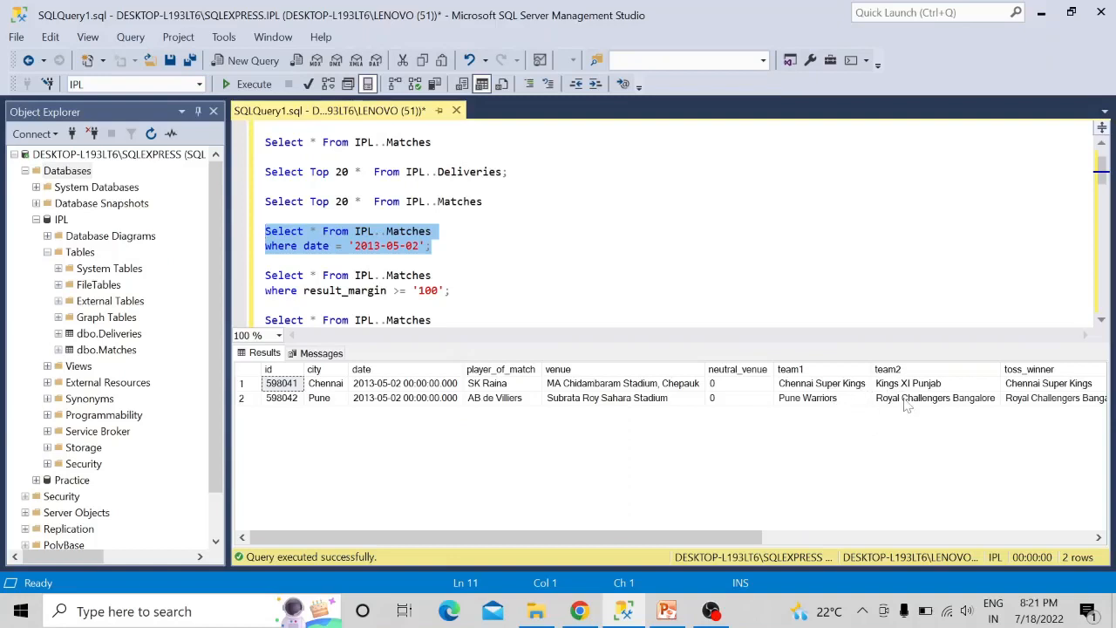
# - Check the task about victory margins above 100 runs in PowerPoint and return to the query
pyautogui.scroll(-3, 662, 222)
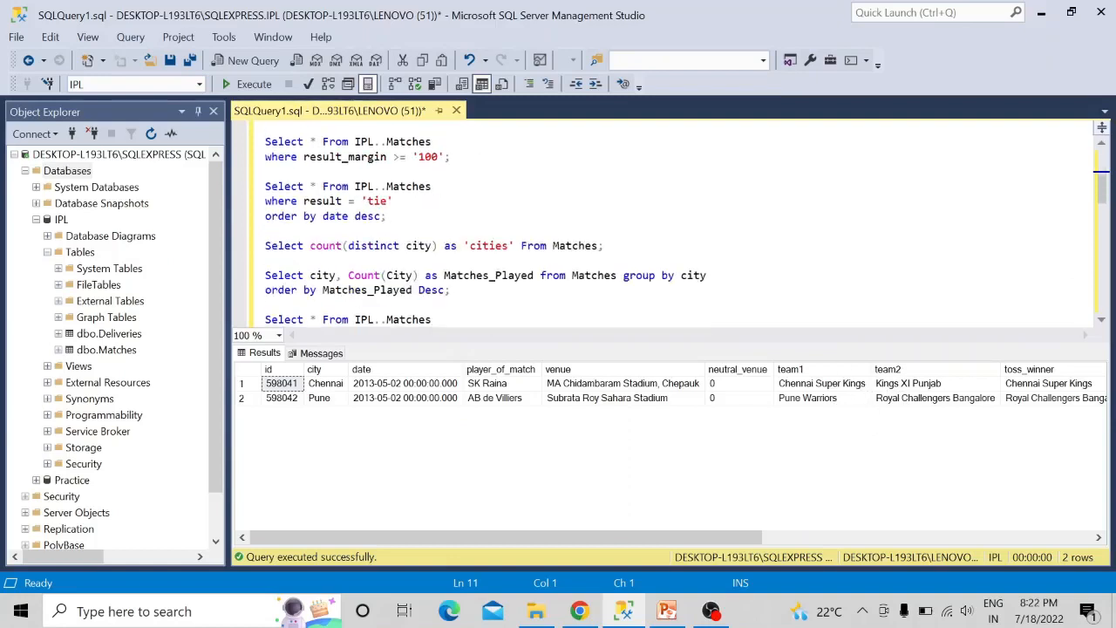
pyautogui.scroll(3, 662, 222)
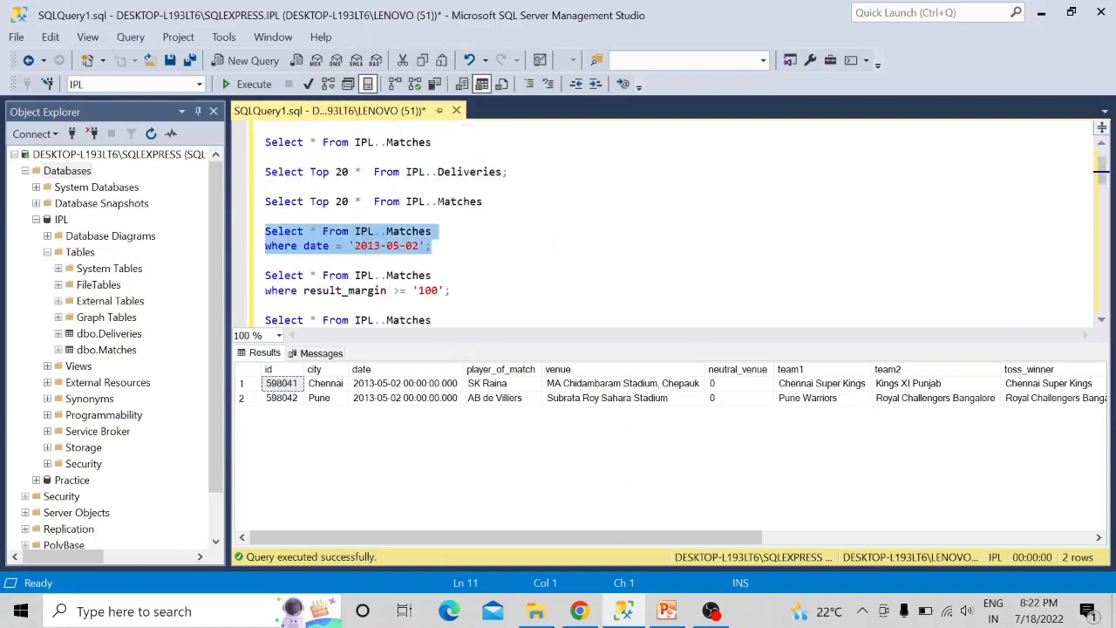
pyautogui.click(667, 611)
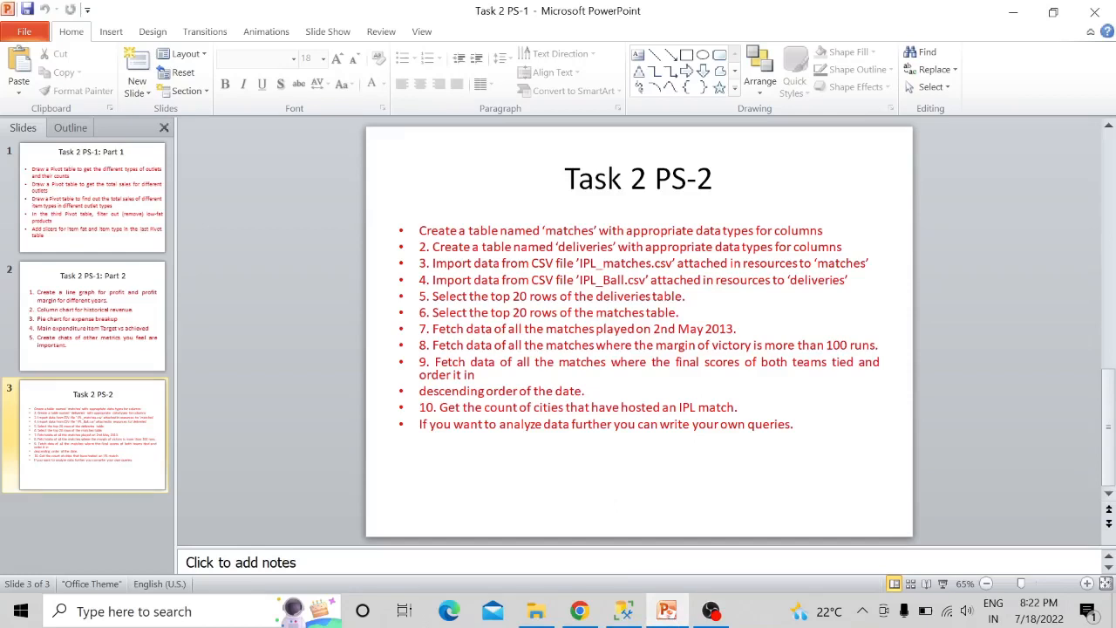
pyautogui.click(622, 611)
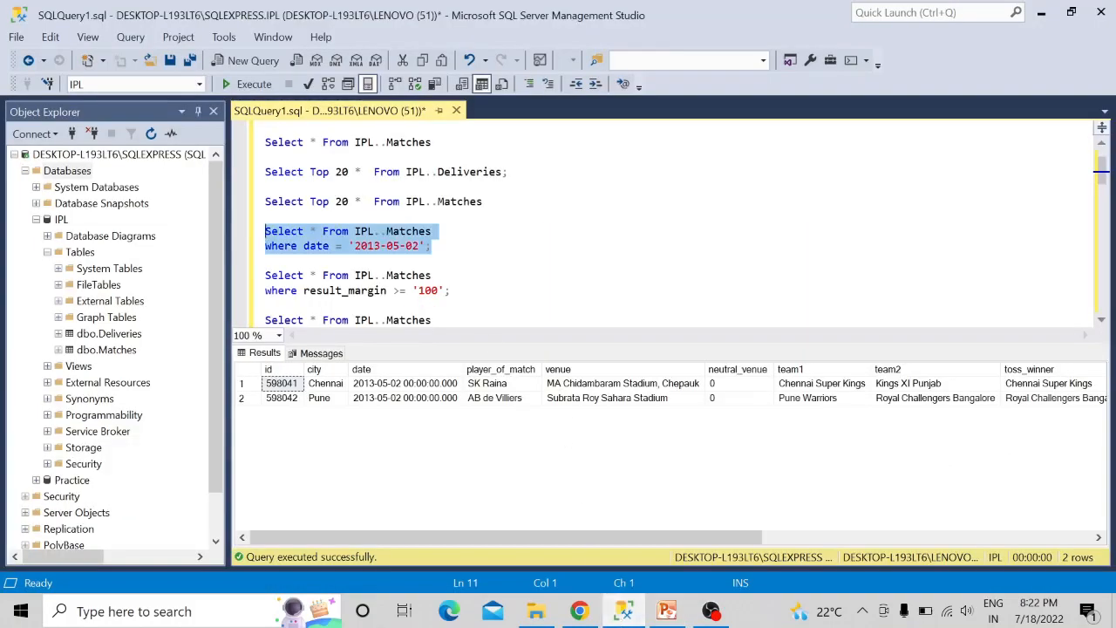
# - Run only the IPL..Matches query that fetches the matches where result_margin >= '100'
pyautogui.moveTo(451, 291); pyautogui.dragTo(344, 279)
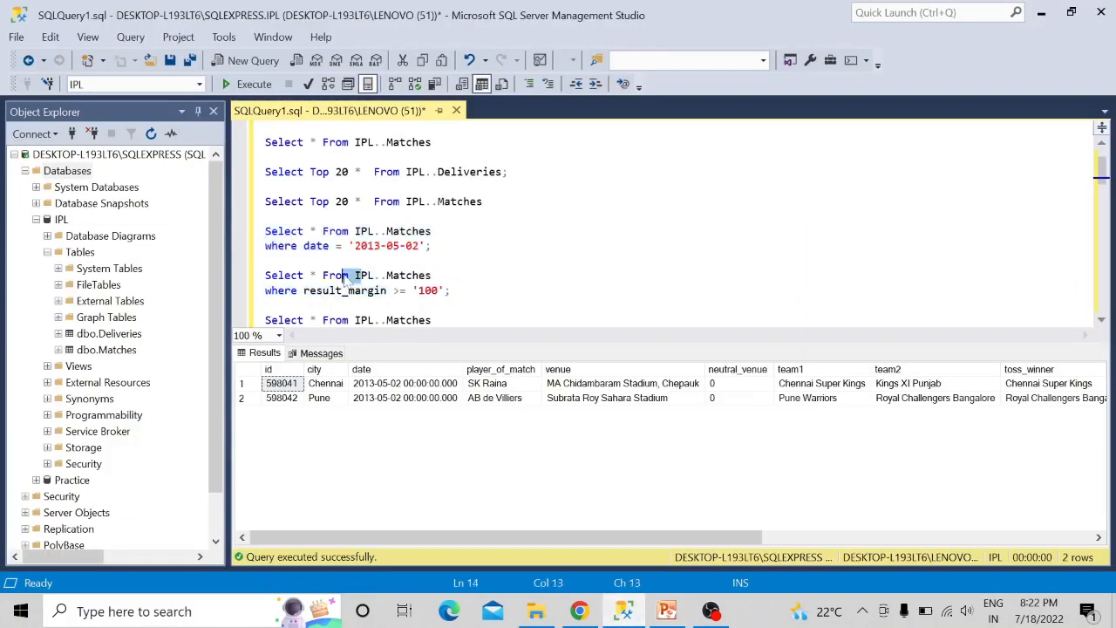
pyautogui.click(450, 290)
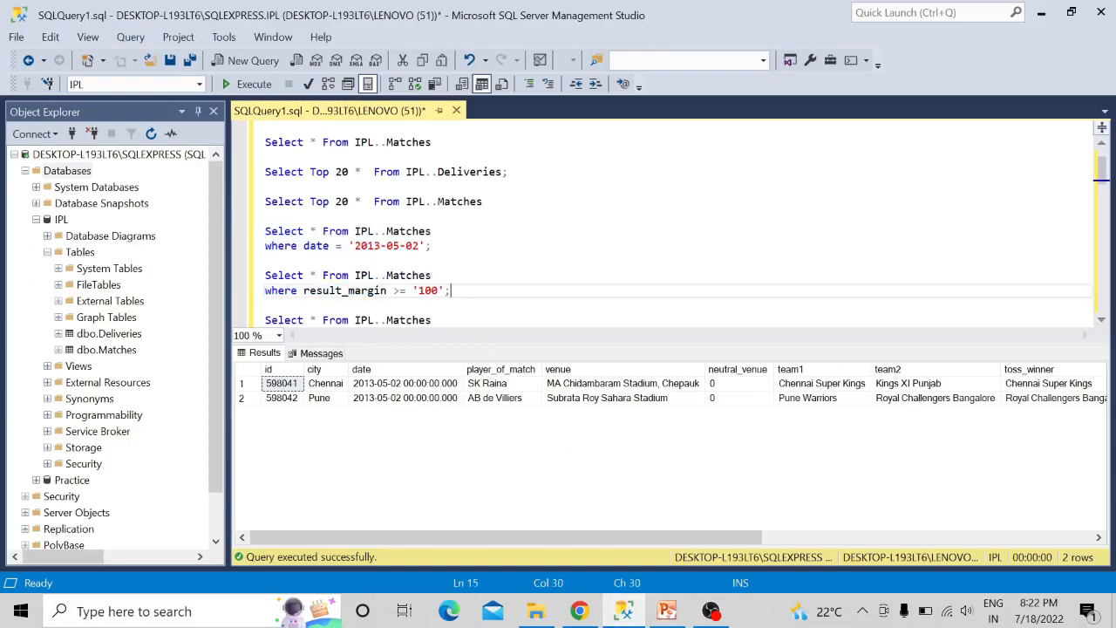
pyautogui.moveTo(451, 290); pyautogui.dragTo(265, 275)
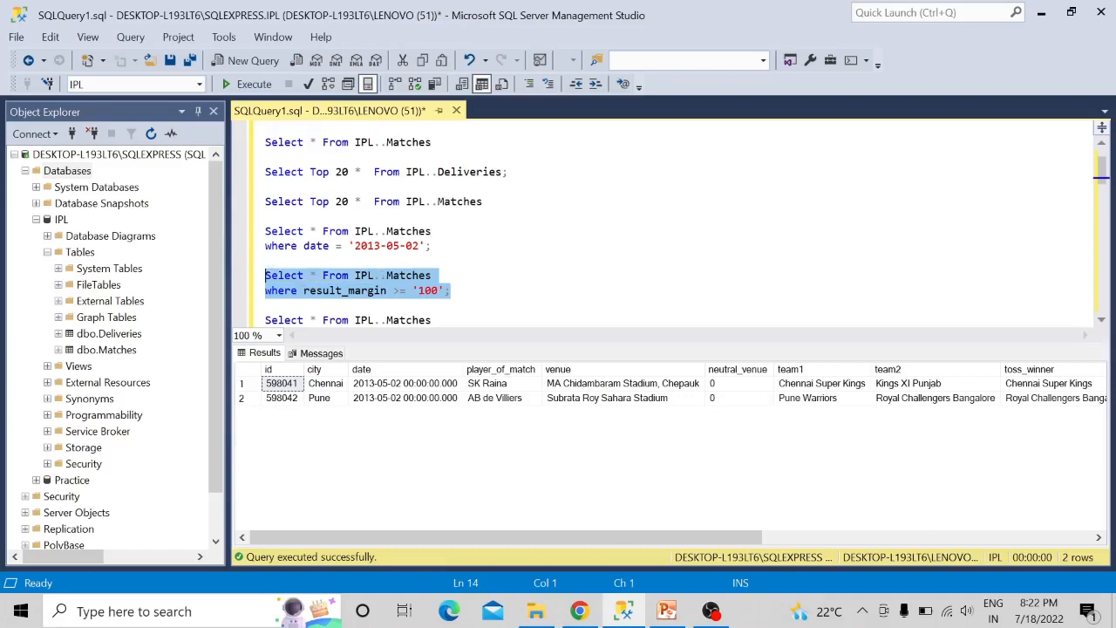
pyautogui.press('F5')
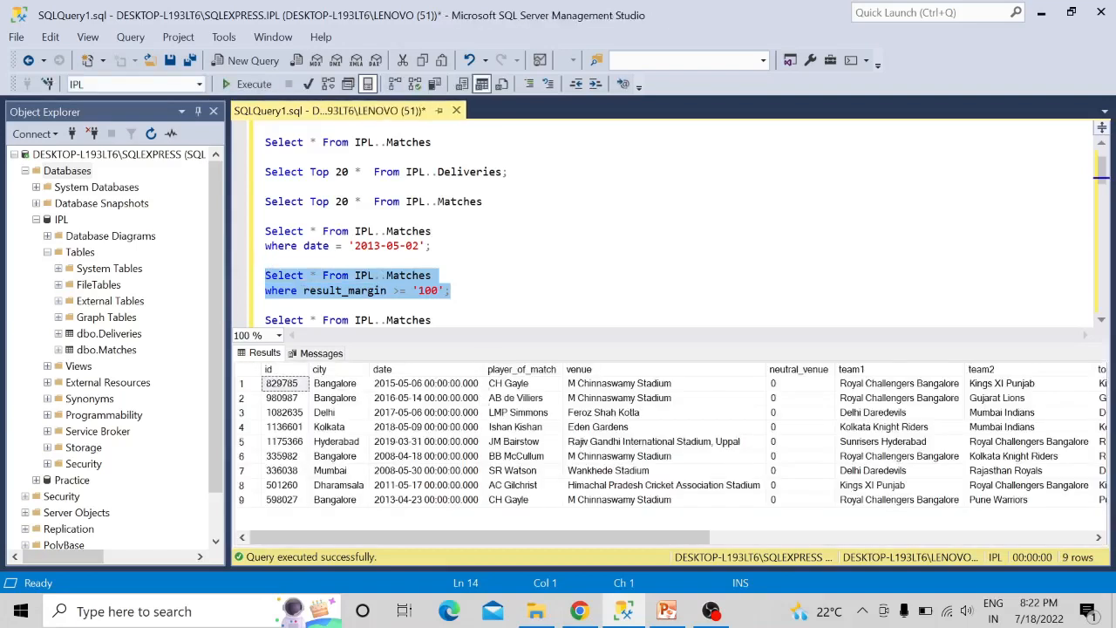
pyautogui.click(451, 290)
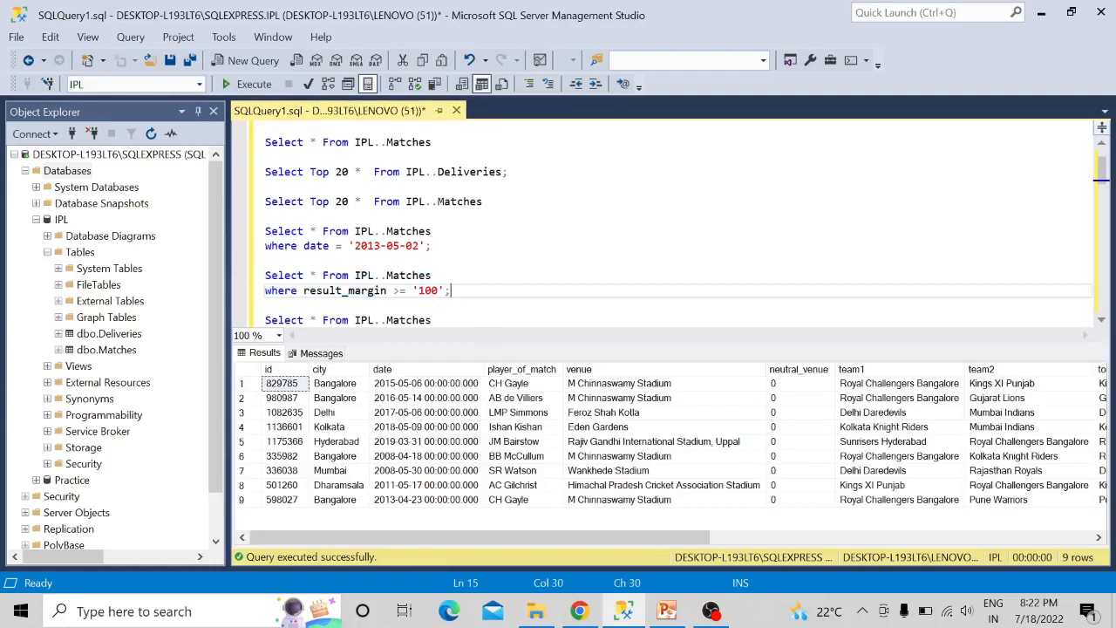
# - Review the result_margin query and examine its result rows across all columns, including winner, result and result_margin
pyautogui.click(314, 275)
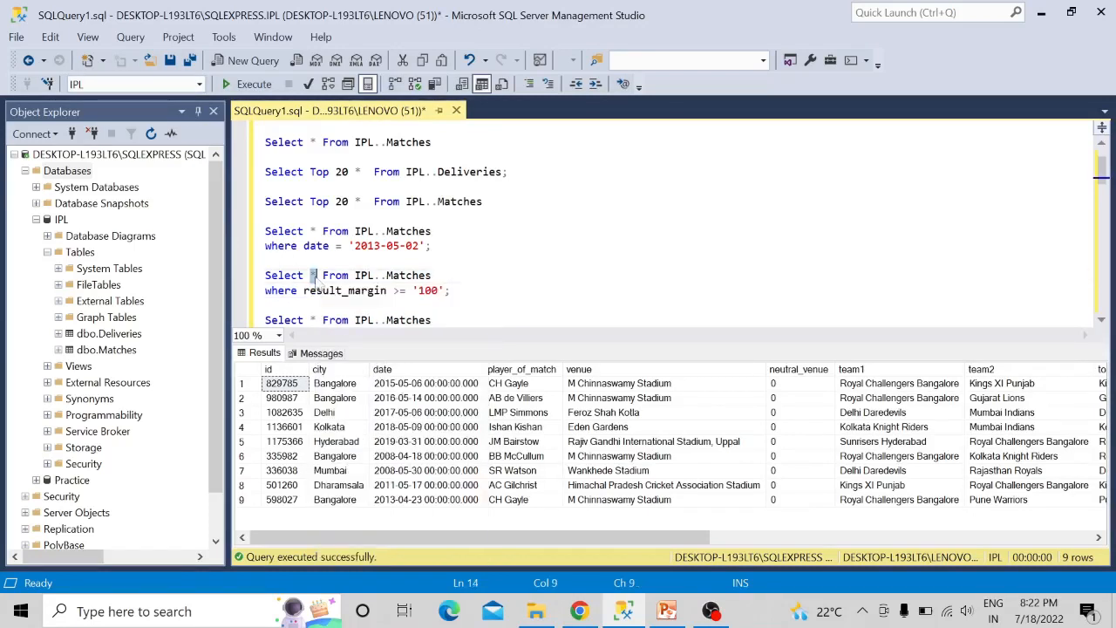
pyautogui.press('End')
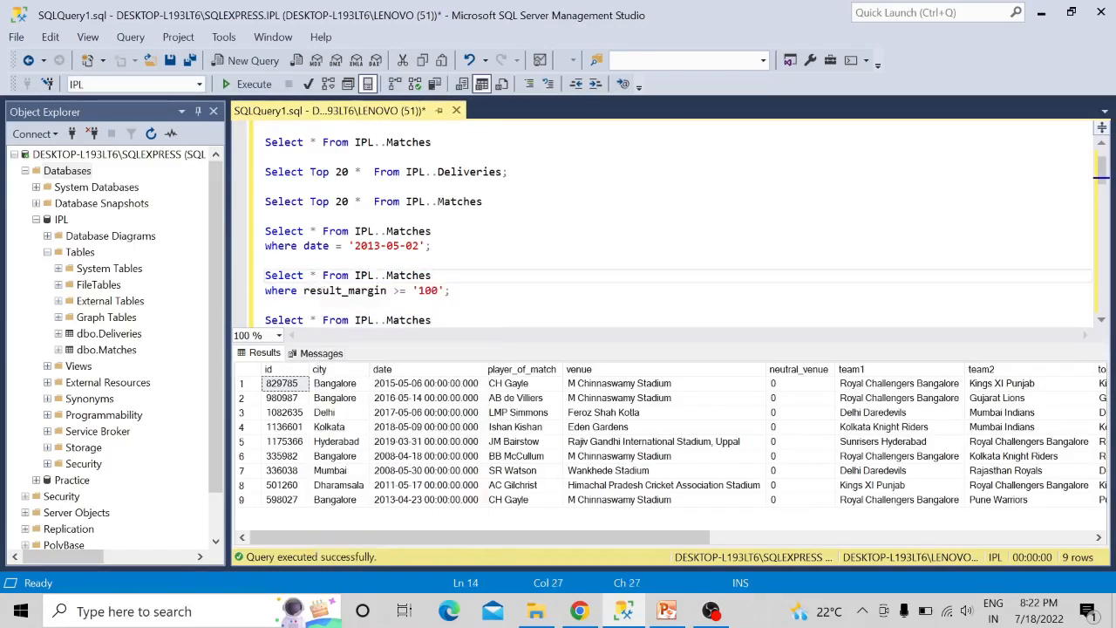
pyautogui.press('Down')
pyautogui.press('End')
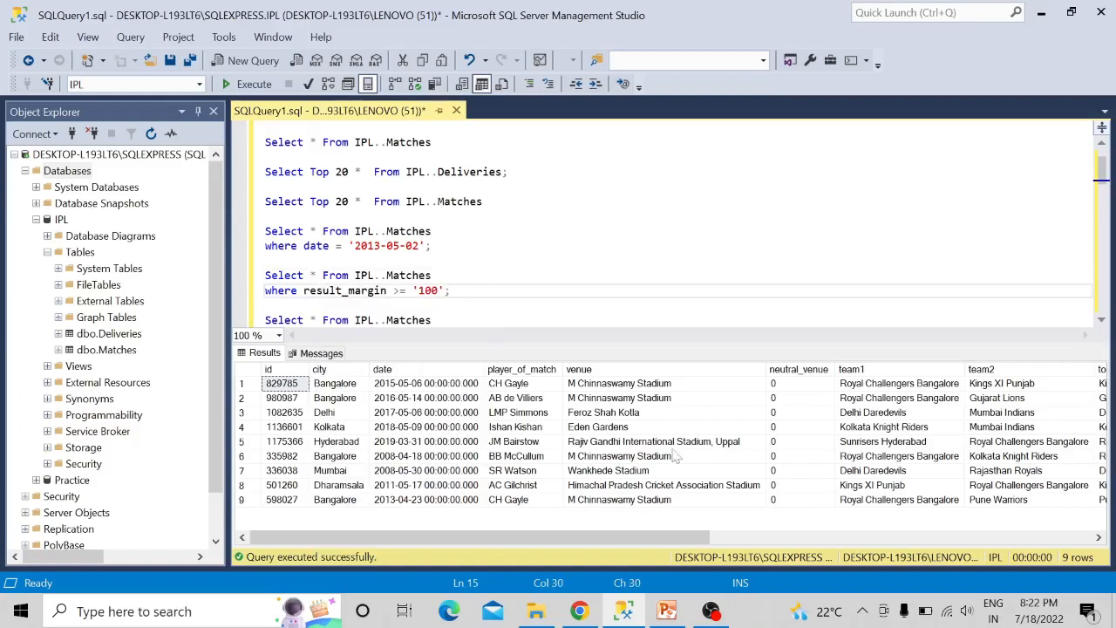
pyautogui.press('Down')
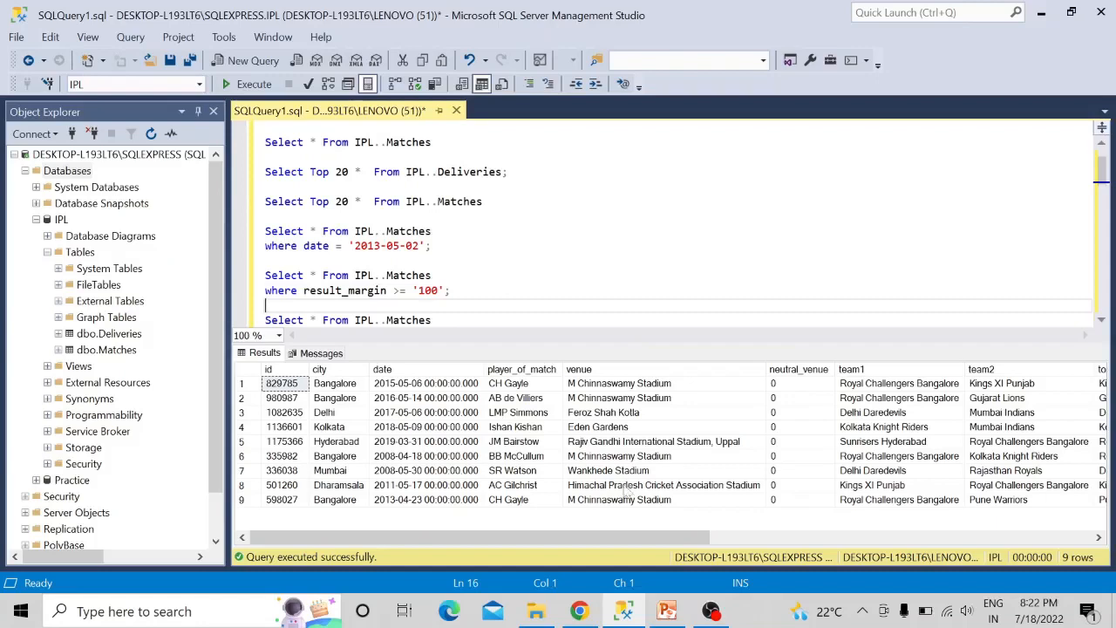
pyautogui.moveTo(631, 532); pyautogui.dragTo(951, 487)
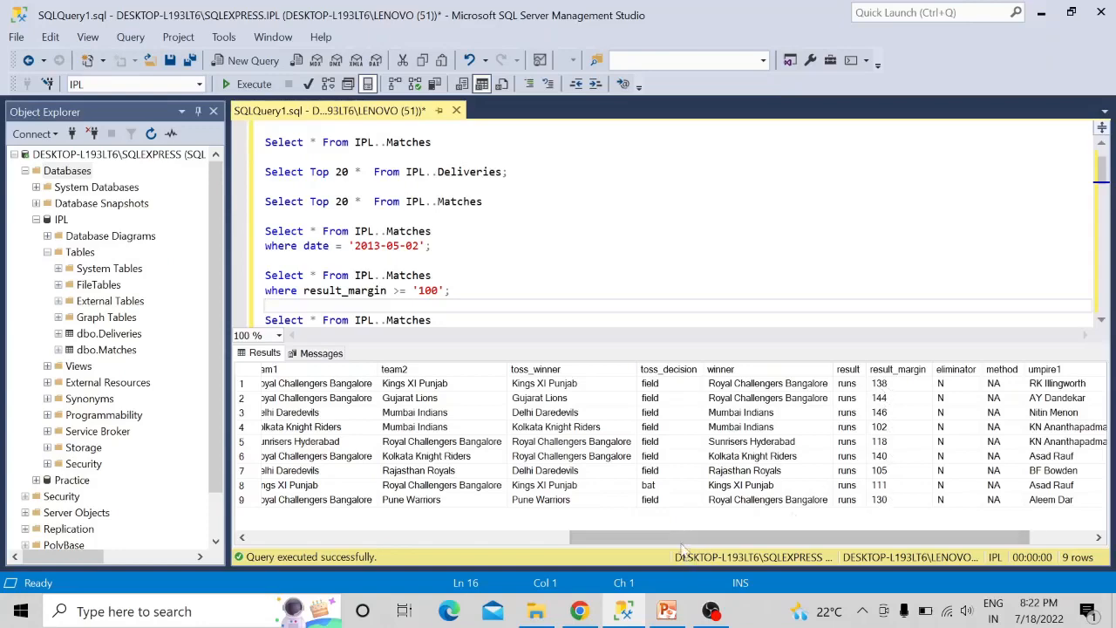
pyautogui.moveTo(677, 536); pyautogui.dragTo(346, 551)
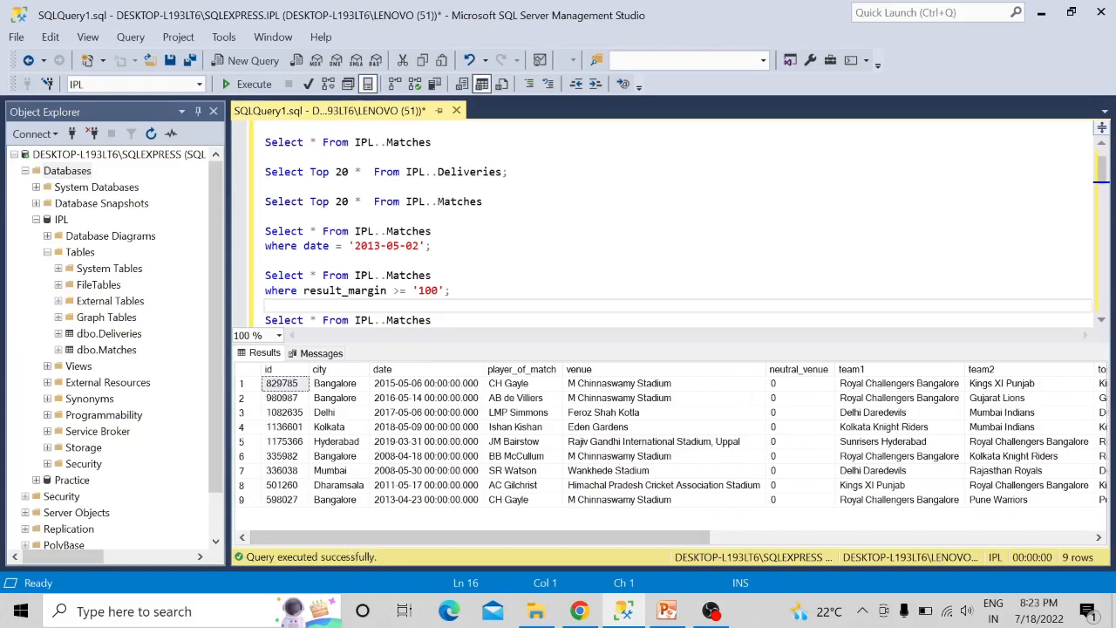
# - Go to the query for result = 'tie' and switch to PowerPoint to check the task about tied matches
pyautogui.press('Down')
pyautogui.press('Down')
pyautogui.press('Down')
pyautogui.press('Down')
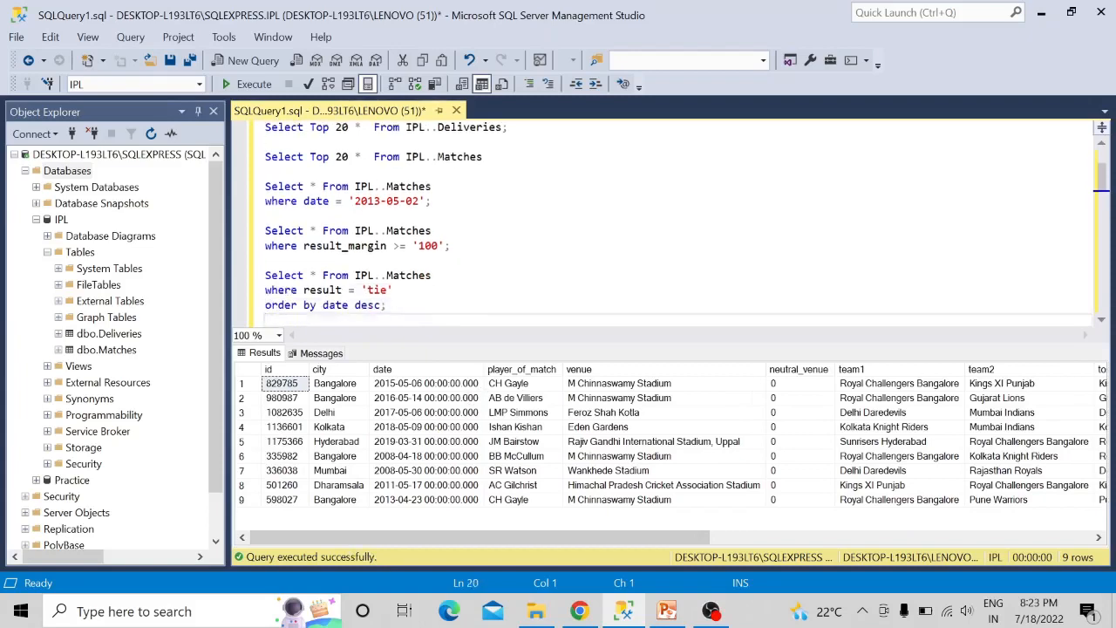
pyautogui.click(667, 610)
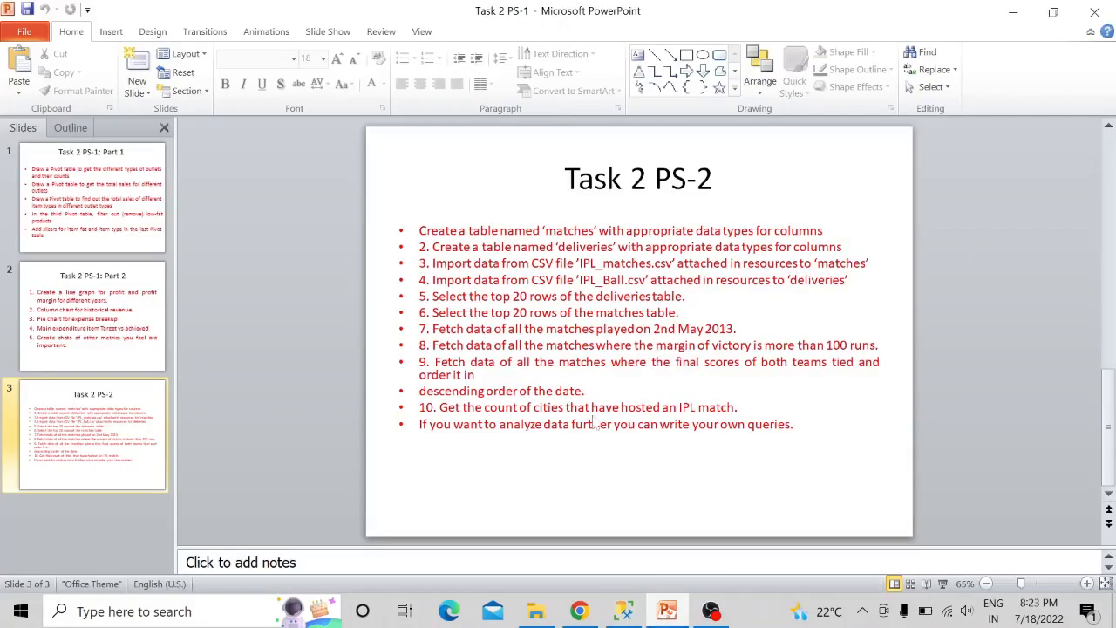
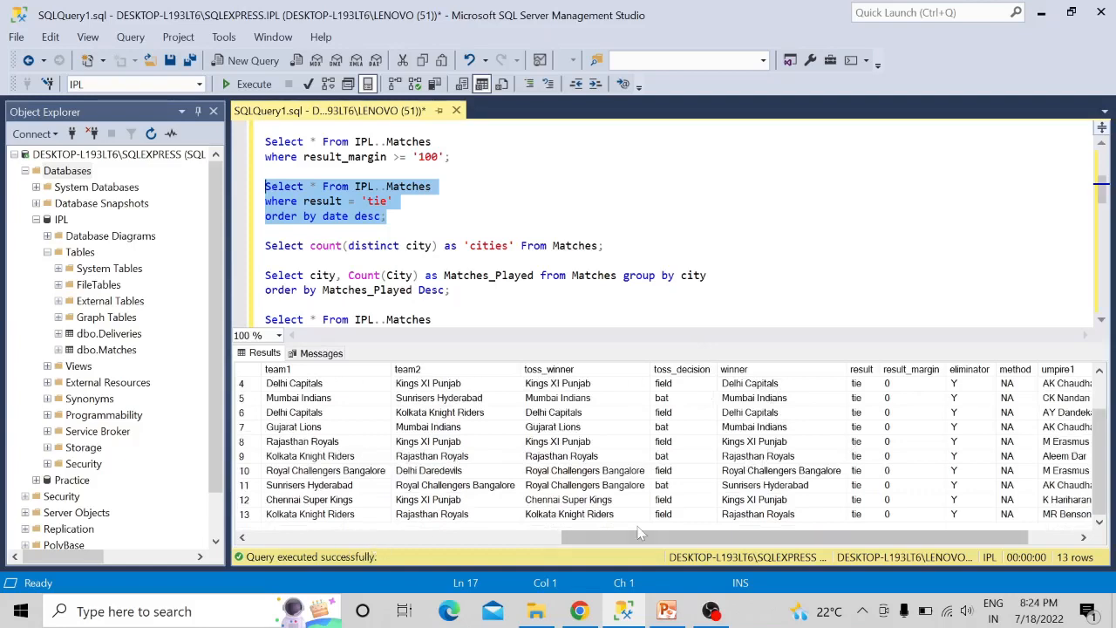
# - Examine the id, city, date and venue columns of the tied-match results and the order by date desc clause
pyautogui.moveTo(635, 540); pyautogui.dragTo(327, 488)
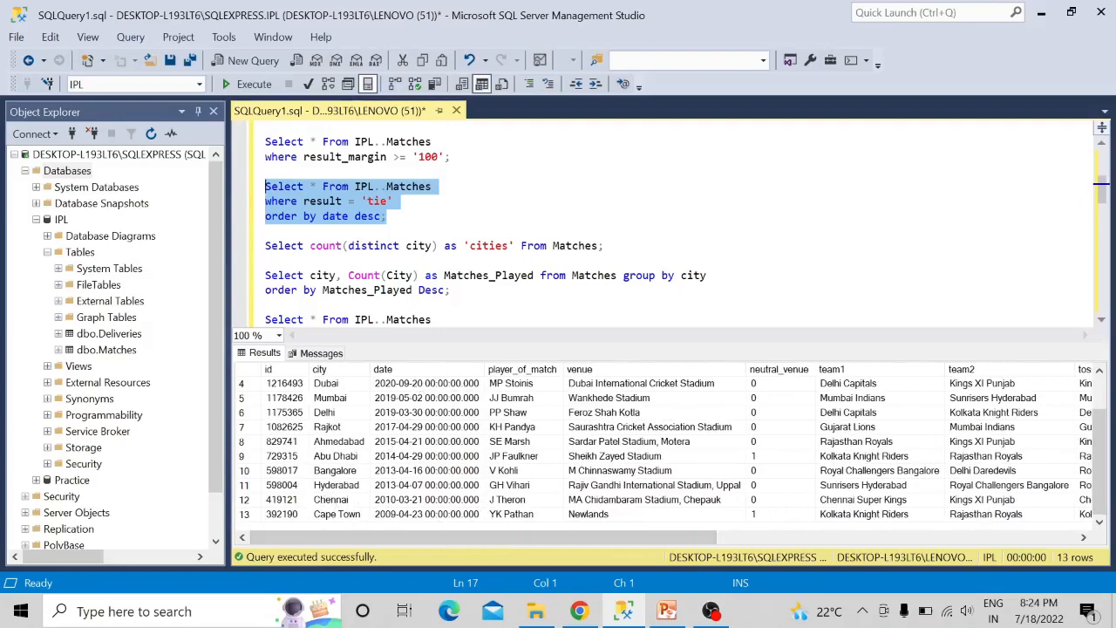
pyautogui.click(354, 216)
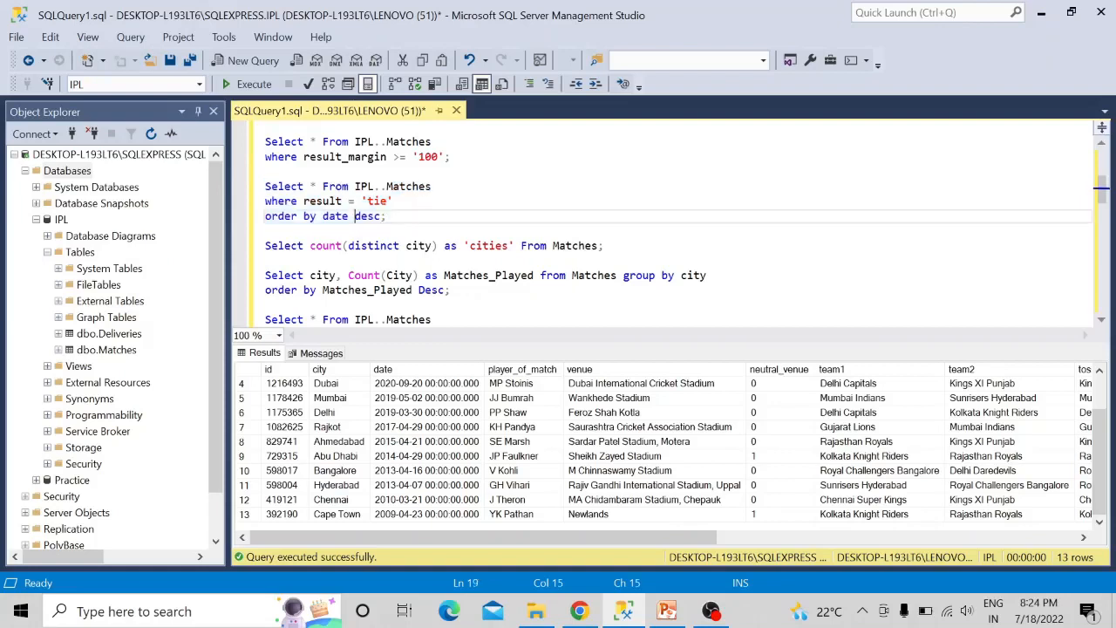
pyautogui.press('Left')
# - Go to the query counting distinct cities, check the task about IPL host cities in PowerPoint and return to the query
pyautogui.click(605, 246)
pyautogui.moveTo(603, 245); pyautogui.dragTo(470, 245)
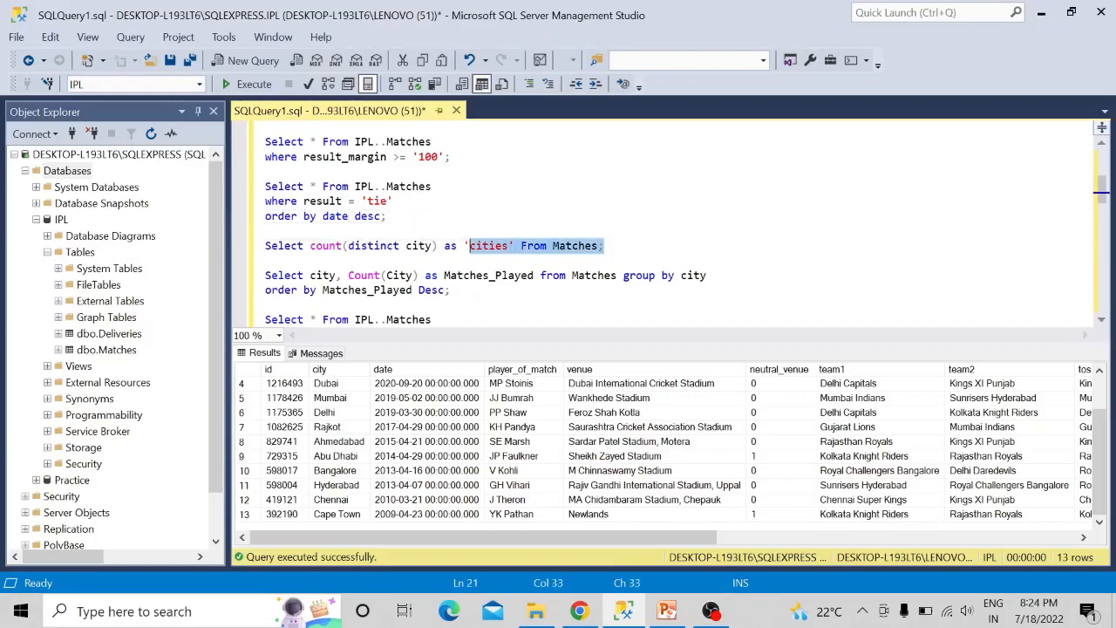
pyautogui.click(666, 610)
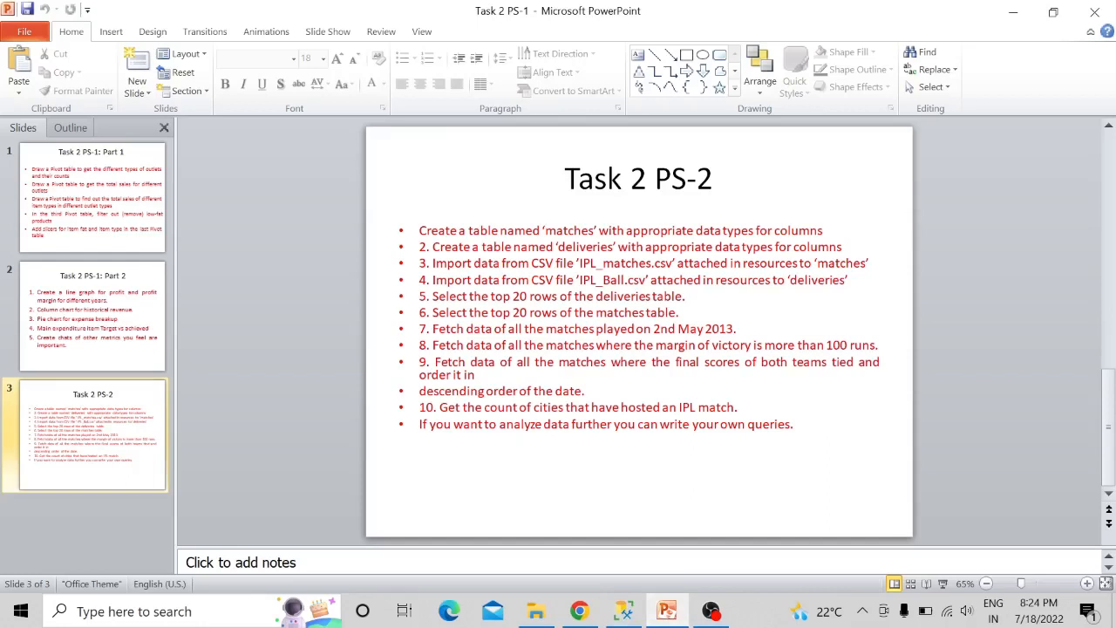
pyautogui.moveTo(665, 613)
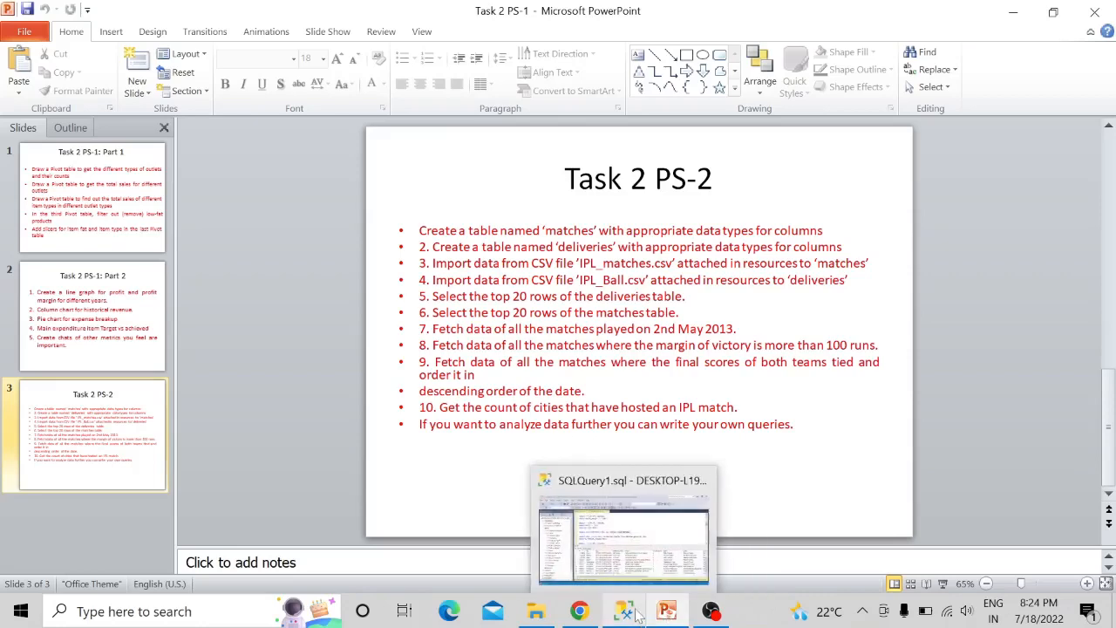
pyautogui.click(637, 616)
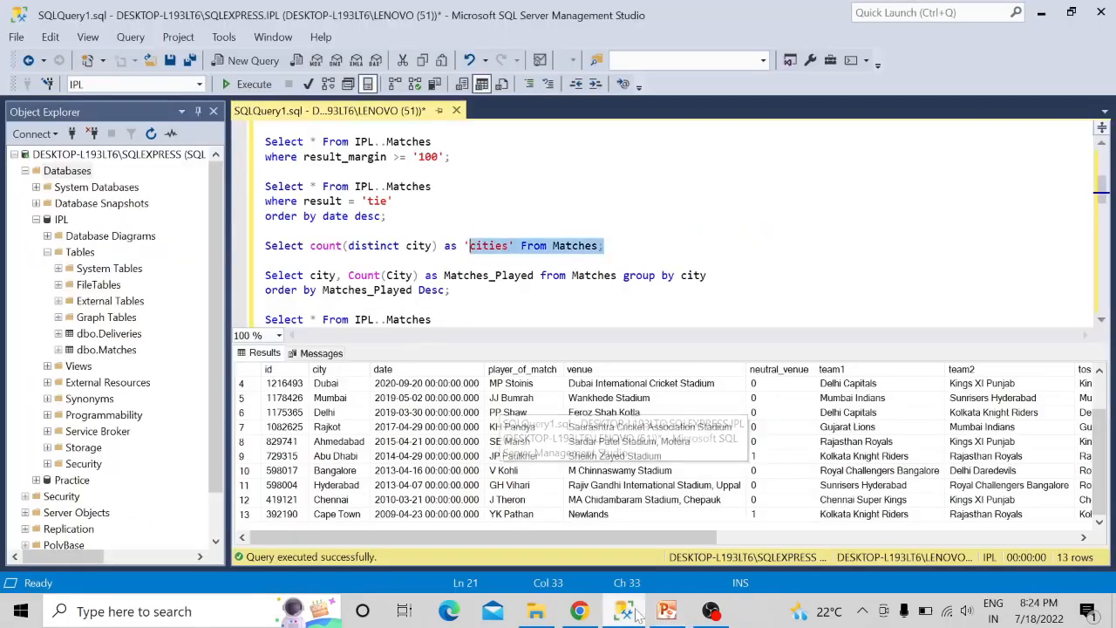
pyautogui.doubleClick(602, 246)
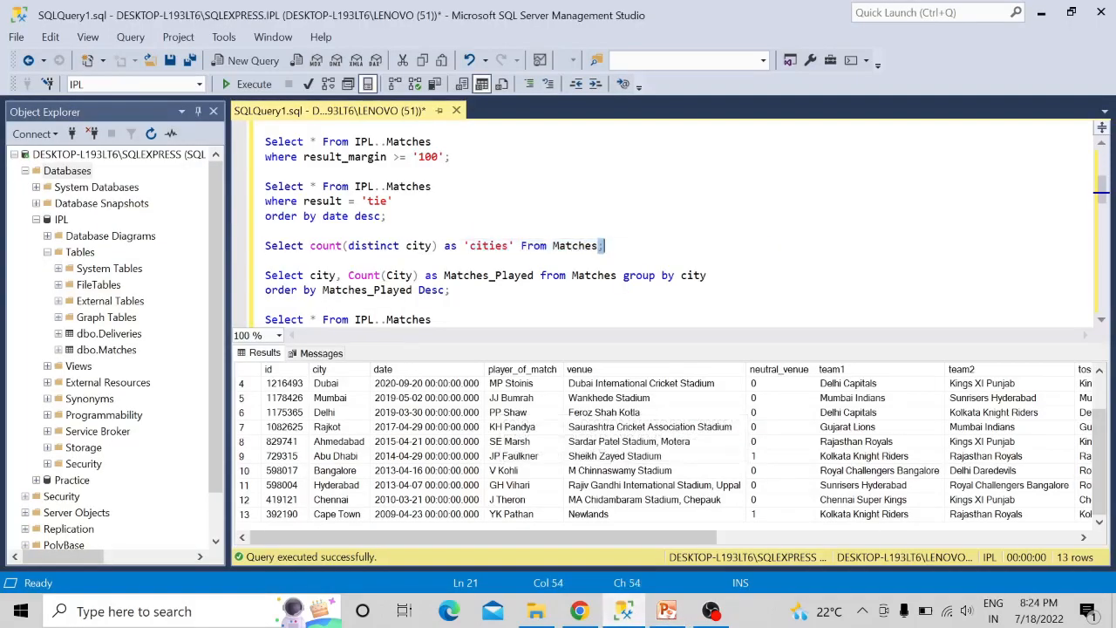
pyautogui.click(605, 245)
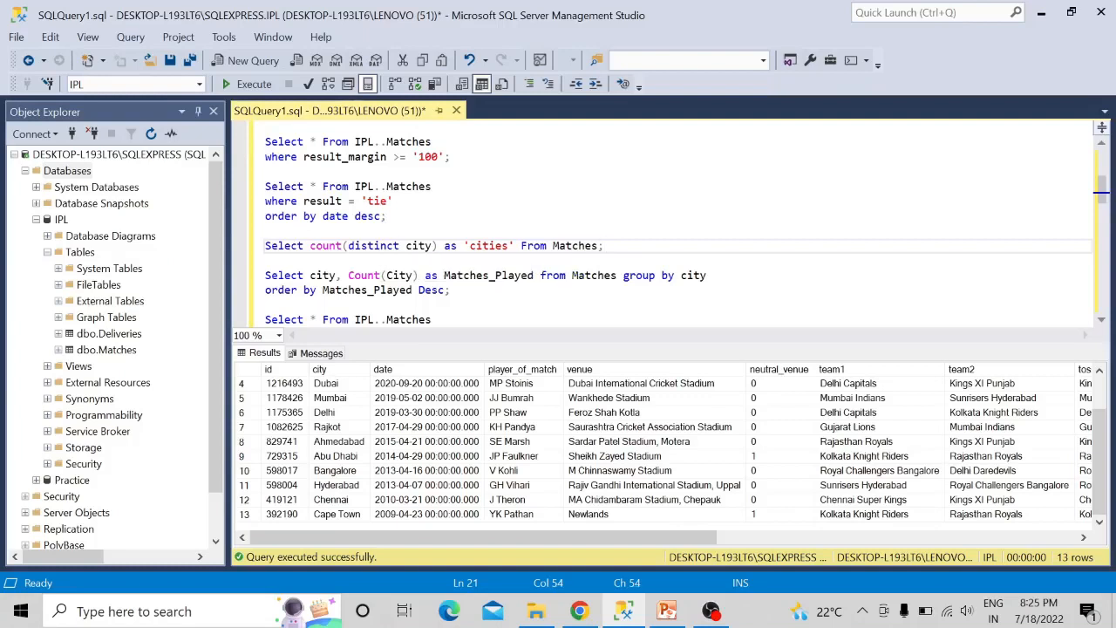
# - Remove distinct from the count(distinct city) query on Matches and run only that statement
pyautogui.click(401, 245)
pyautogui.press('Right')
pyautogui.press('BackSpace')
pyautogui.press('BackSpace')
pyautogui.press('BackSpace')
pyautogui.press('BackSpace')
pyautogui.press('BackSpace')
pyautogui.press('BackSpace')
pyautogui.press('BackSpace')
pyautogui.press('BackSpace')
pyautogui.press('BackSpace')
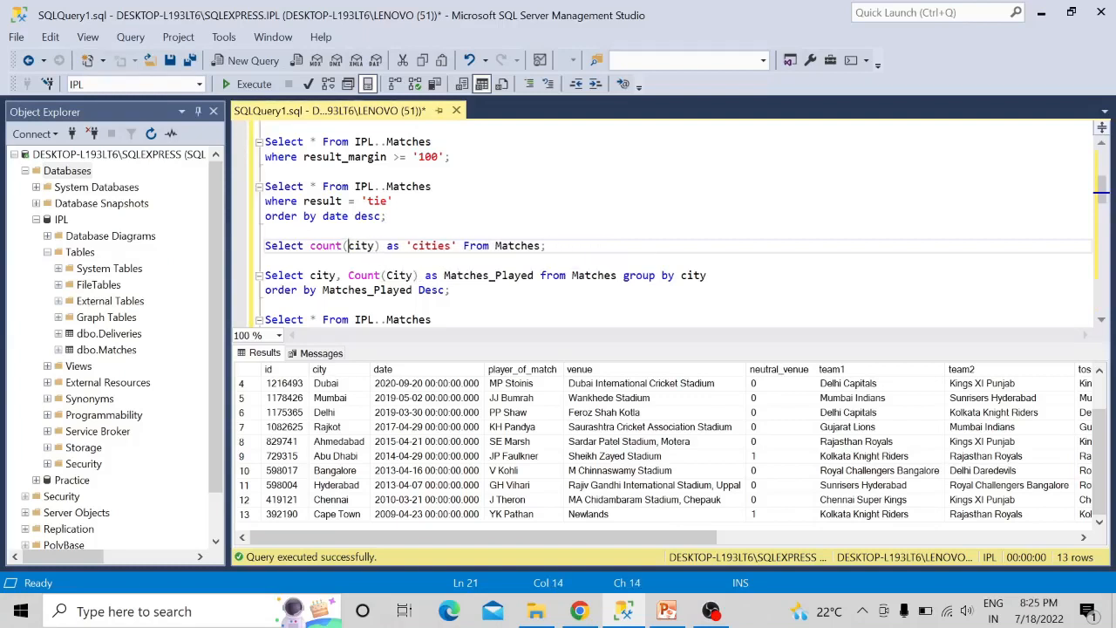
pyautogui.moveTo(545, 246); pyautogui.dragTo(252, 249)
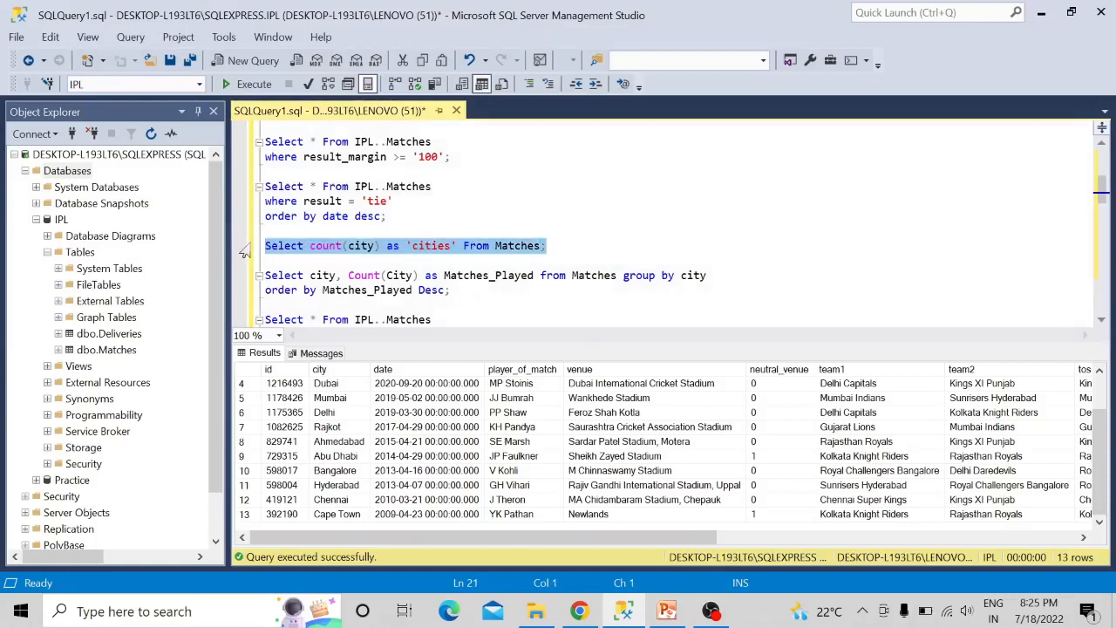
pyautogui.press('F5')
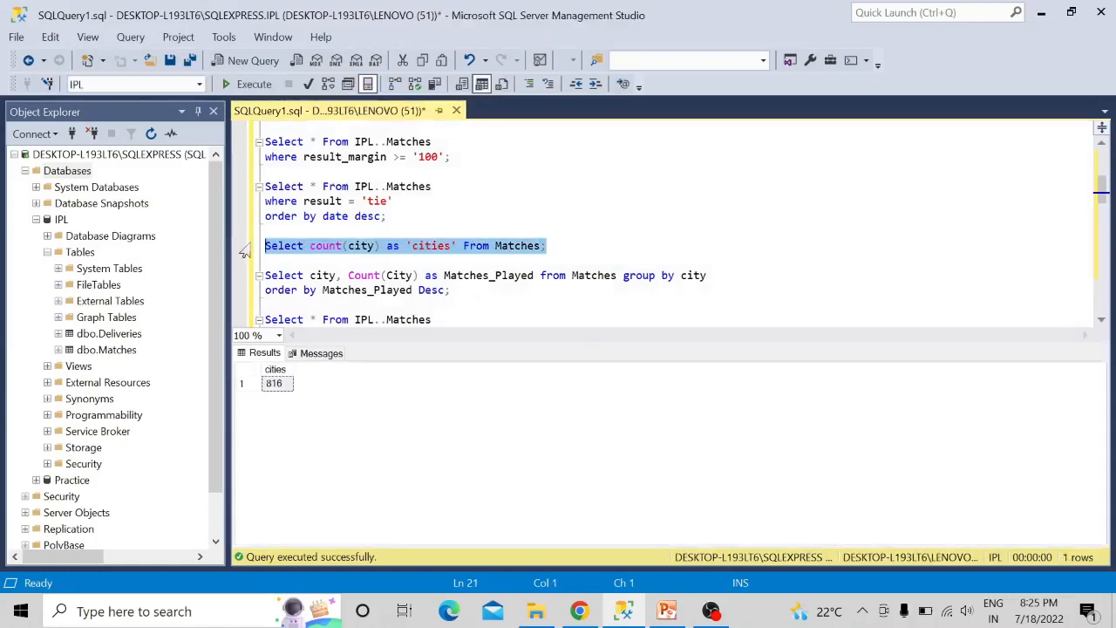
# - Restore distinct in the cities query so it reads count(distinct city) and run only that statement
pyautogui.click(347, 246)
pyautogui.write('d')
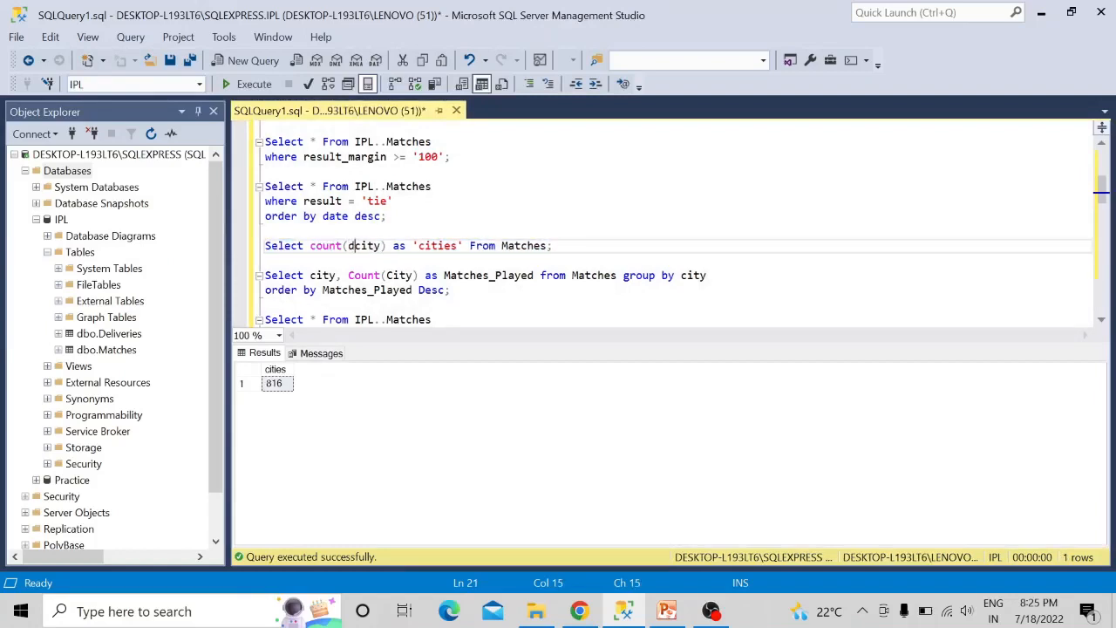
pyautogui.write('is')
pyautogui.write('tin')
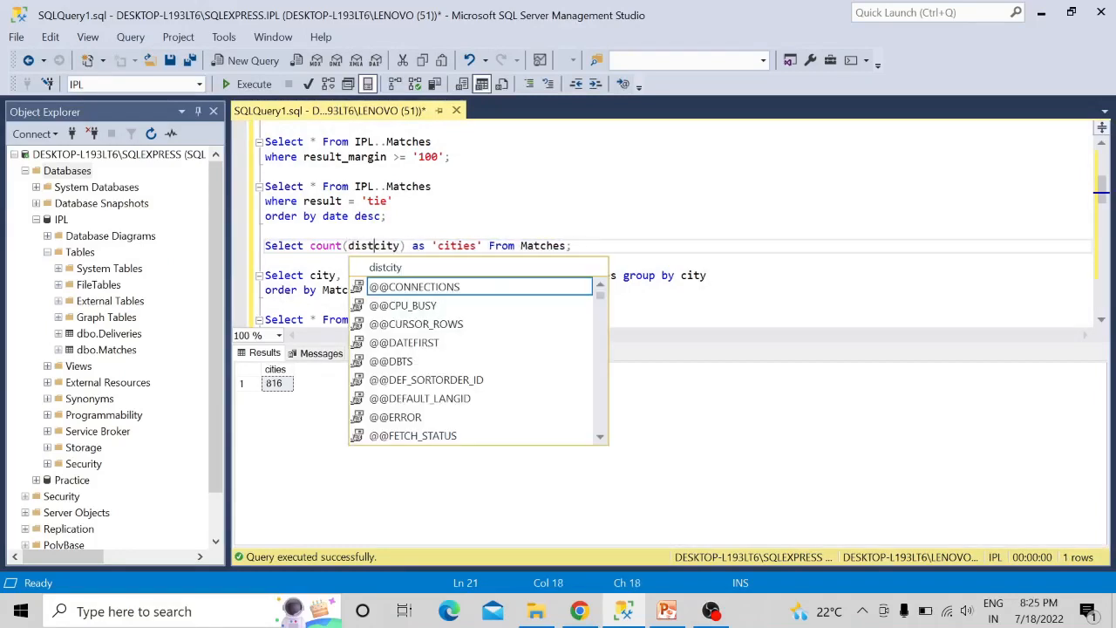
pyautogui.write('ct')
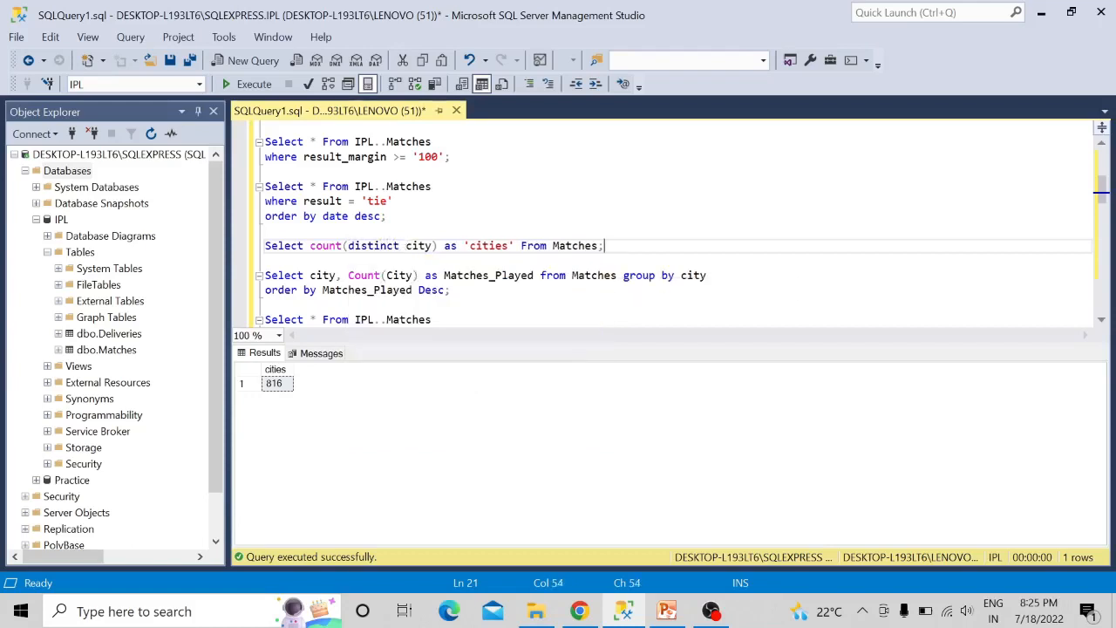
pyautogui.moveTo(603, 246); pyautogui.dragTo(274, 251)
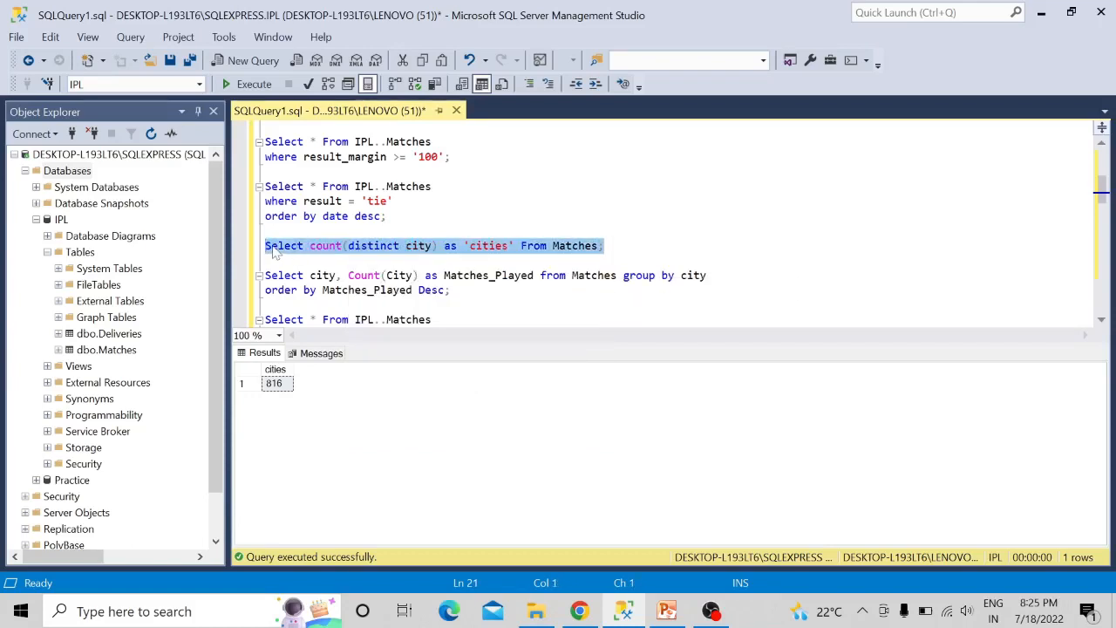
pyautogui.press('F5')
pyautogui.click(605, 246)
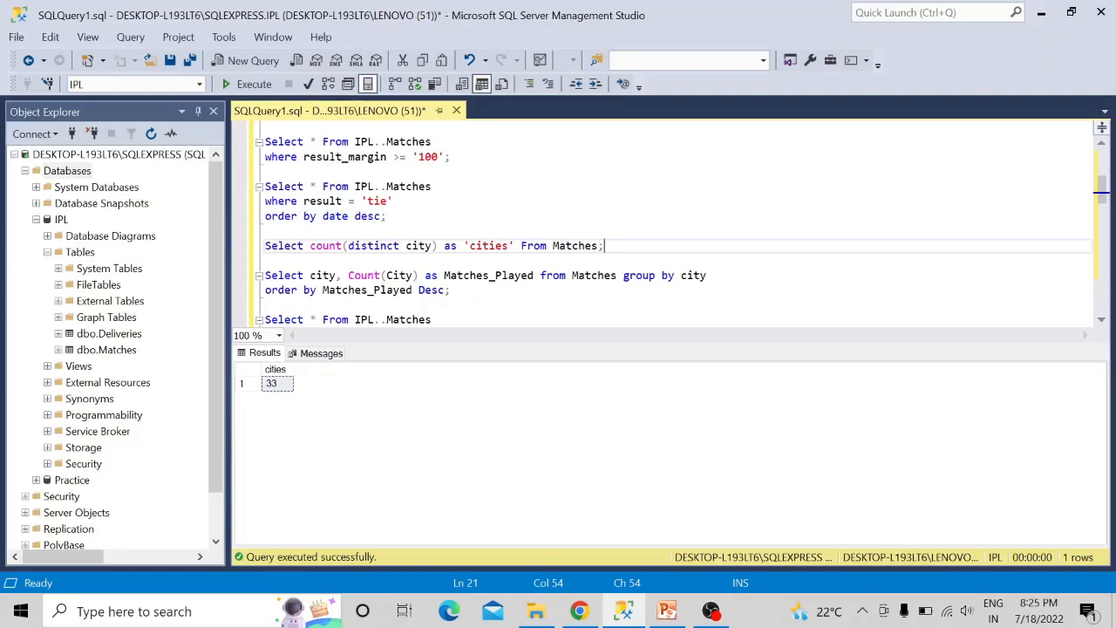
# - Run only the query that counts Matches_Played per city from Matches, ordered by Matches_Played Desc
pyautogui.click(451, 291)
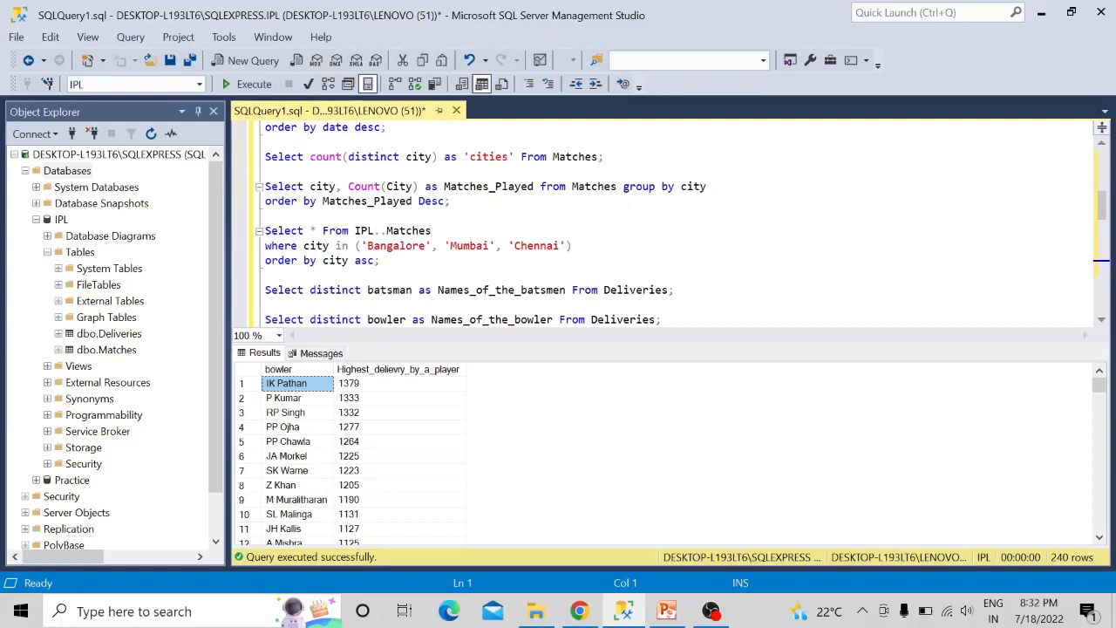
pyautogui.click(450, 202)
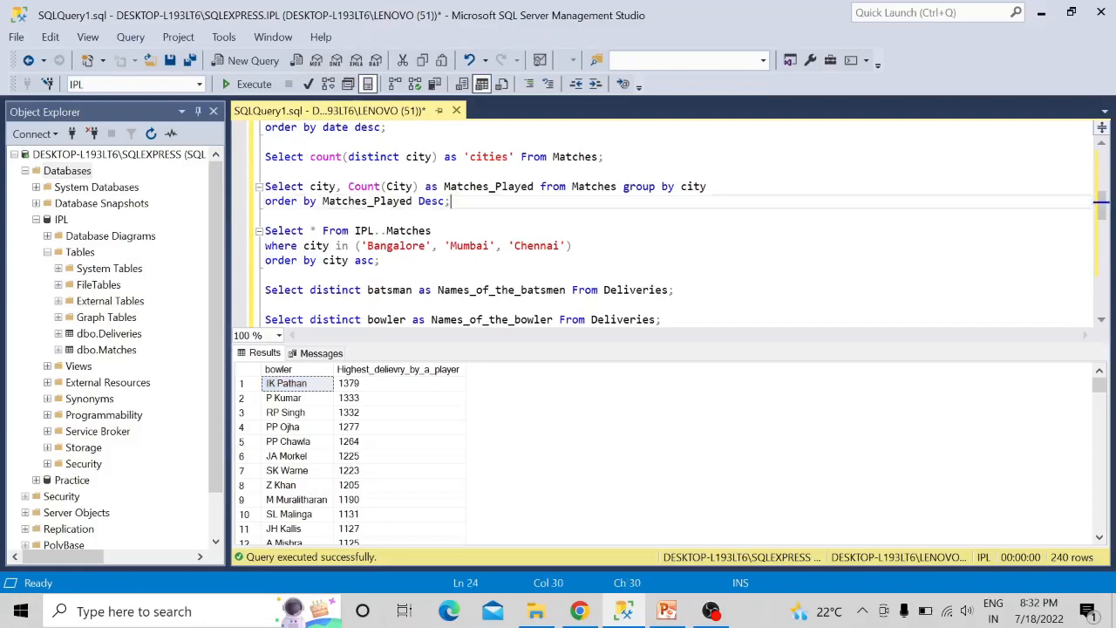
pyautogui.moveTo(450, 202); pyautogui.dragTo(264, 188)
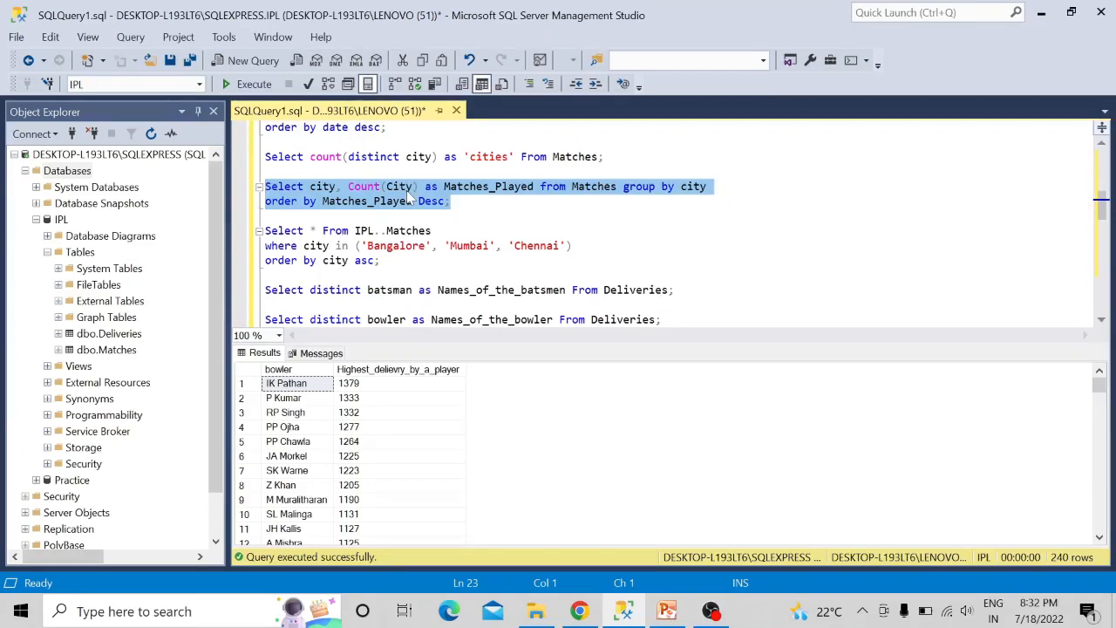
pyautogui.press('F5')
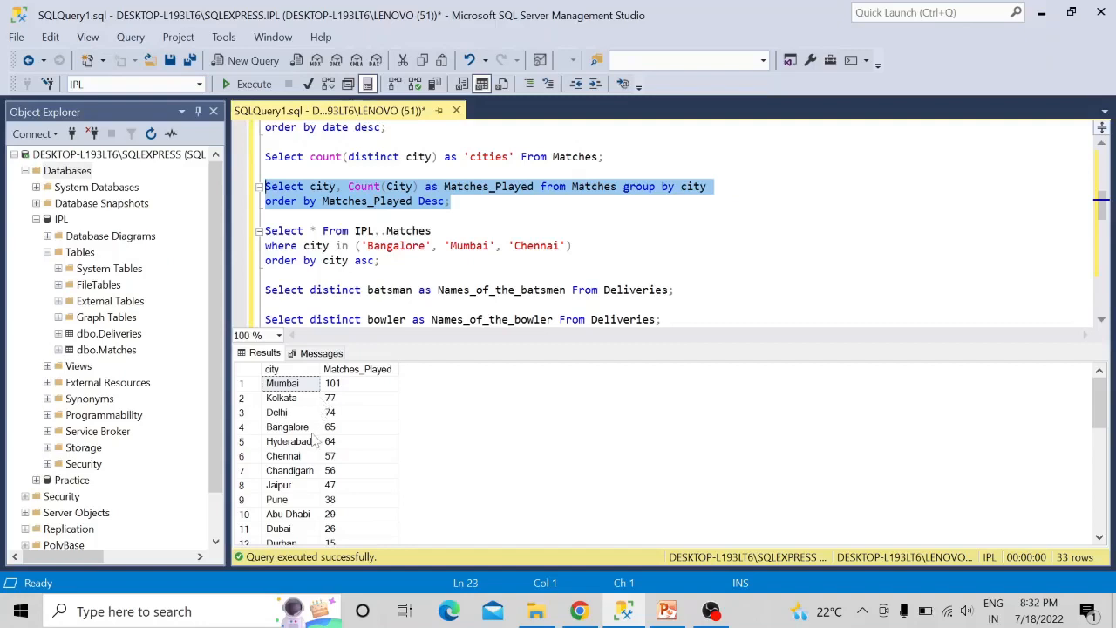
# - Run only the IPL..Matches query for city in ('Bangalore', 'Mumbai', 'Chennai'), ordered by city asc
pyautogui.click(267, 276)
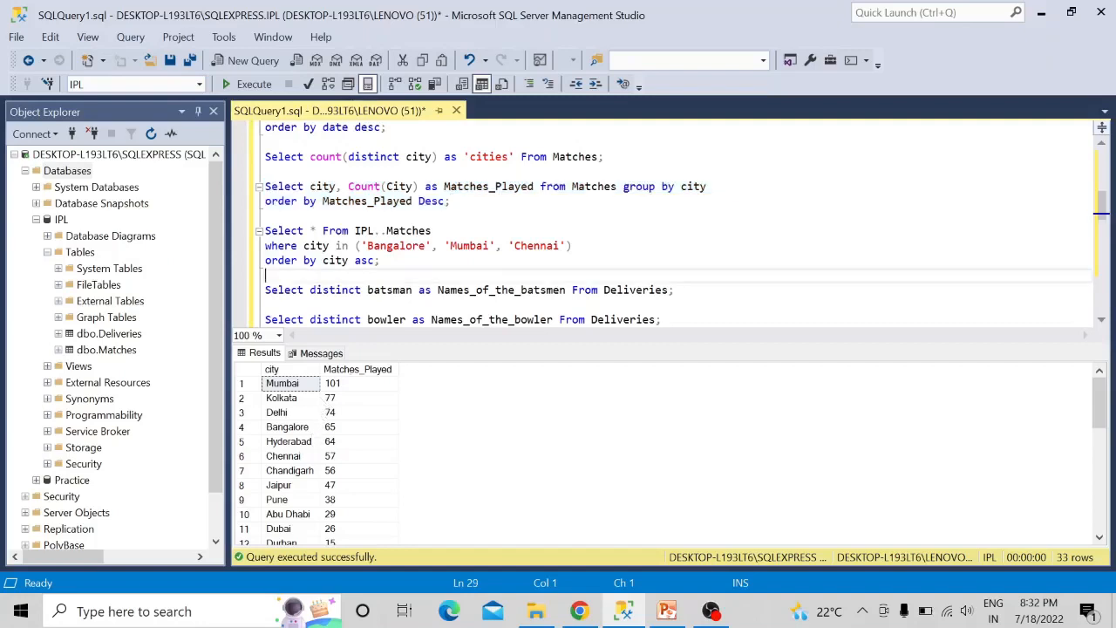
pyautogui.click(382, 261)
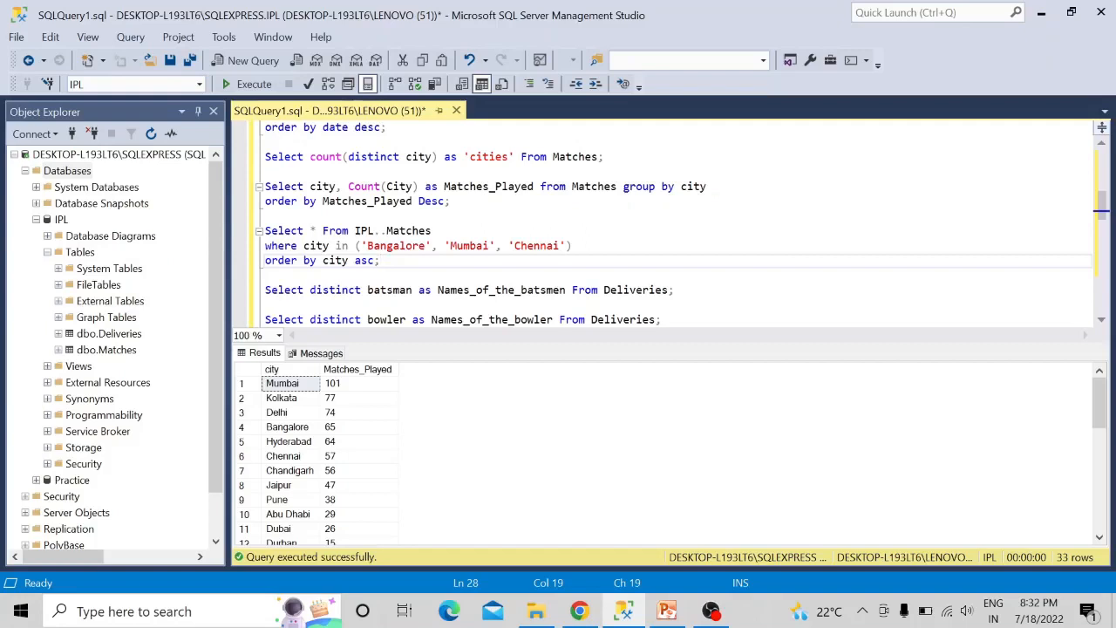
pyautogui.moveTo(380, 261); pyautogui.dragTo(266, 231)
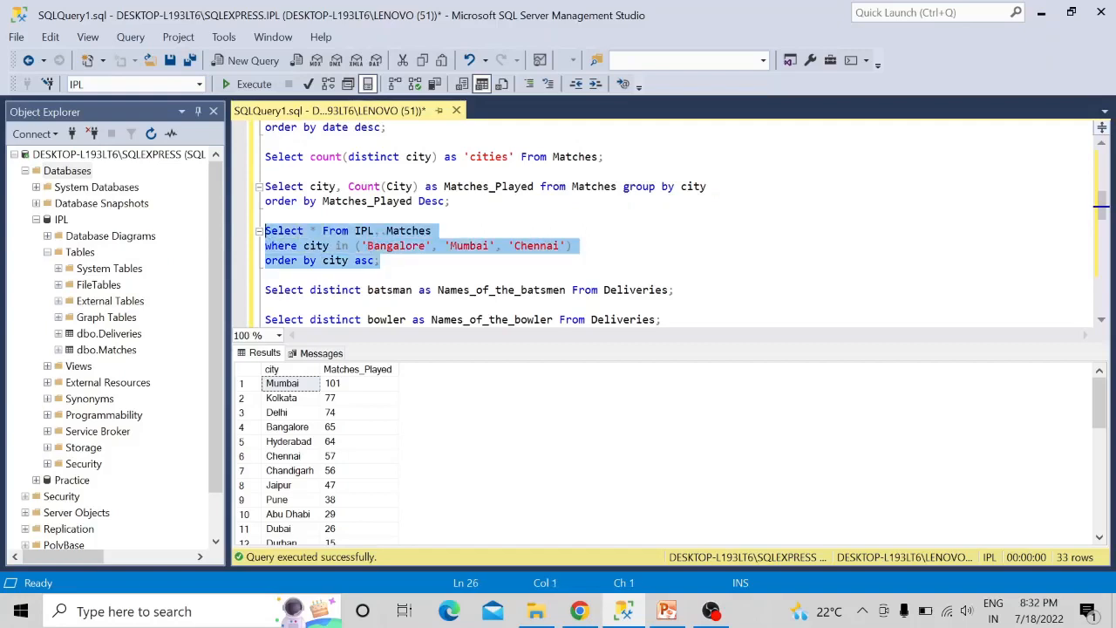
pyautogui.press('F5')
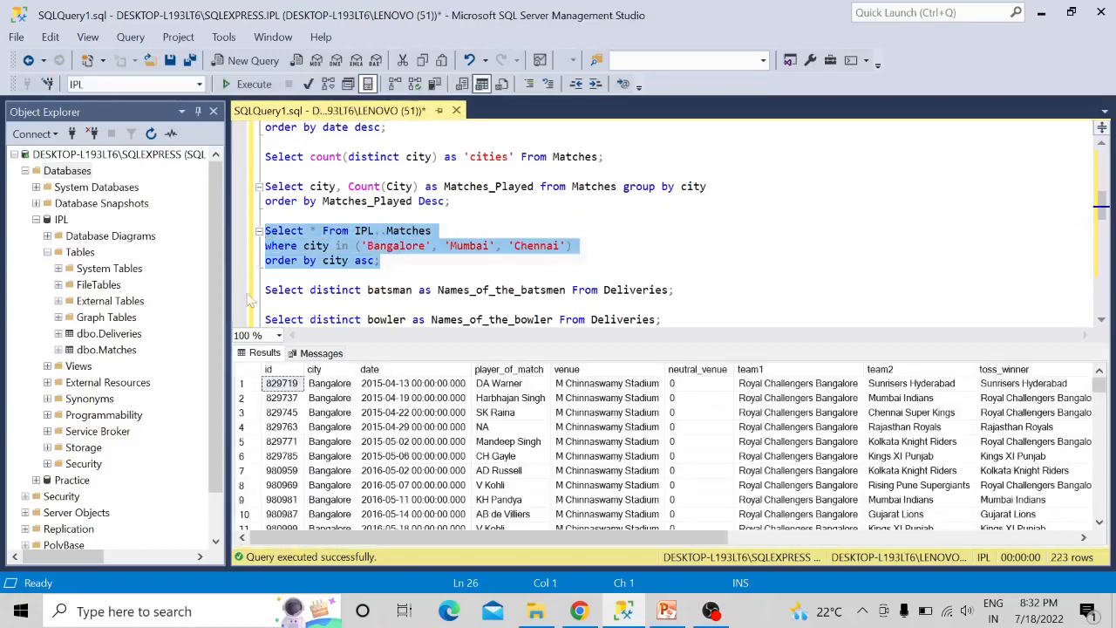
# - Check the execution messages of the Bangalore, Mumbai and Chennai query and look through its result rows
pyautogui.click(325, 353)
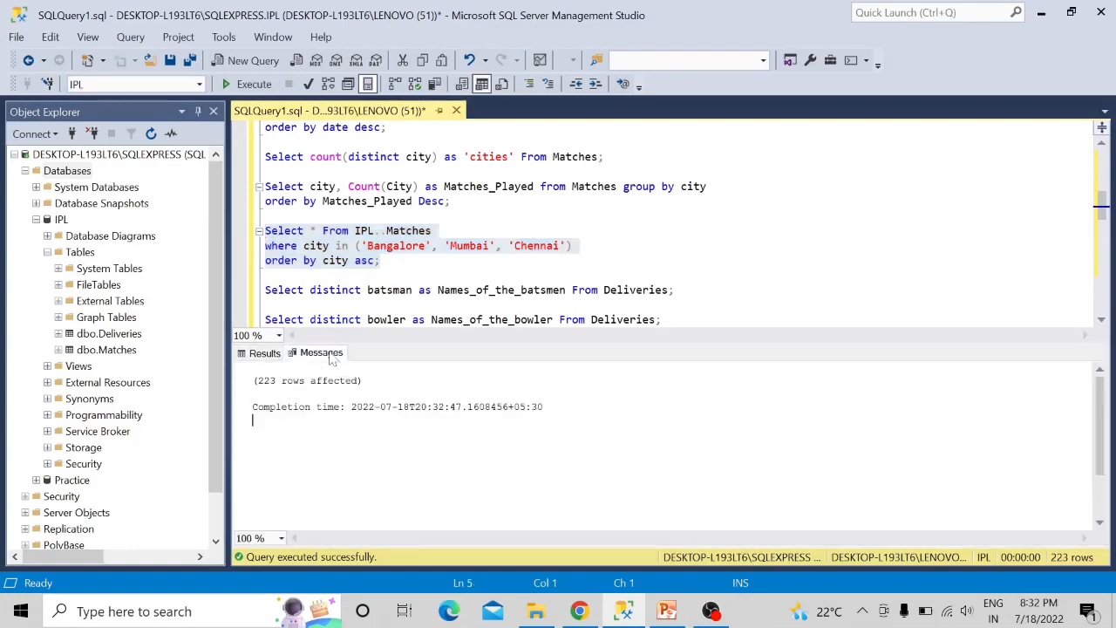
pyautogui.click(275, 359)
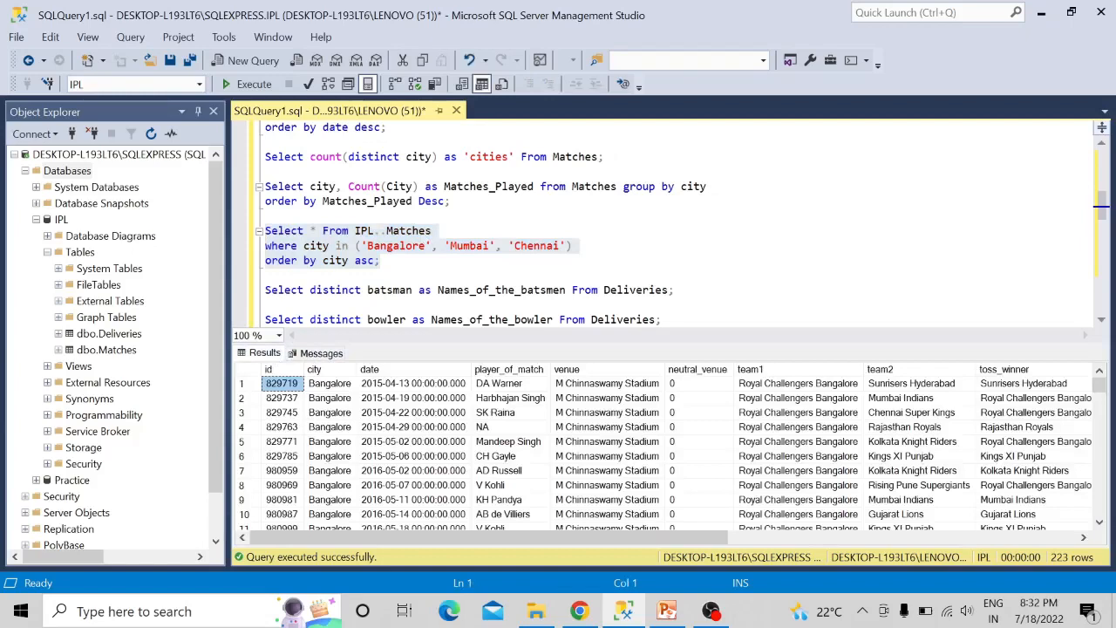
pyautogui.scroll(-1, 663, 444)
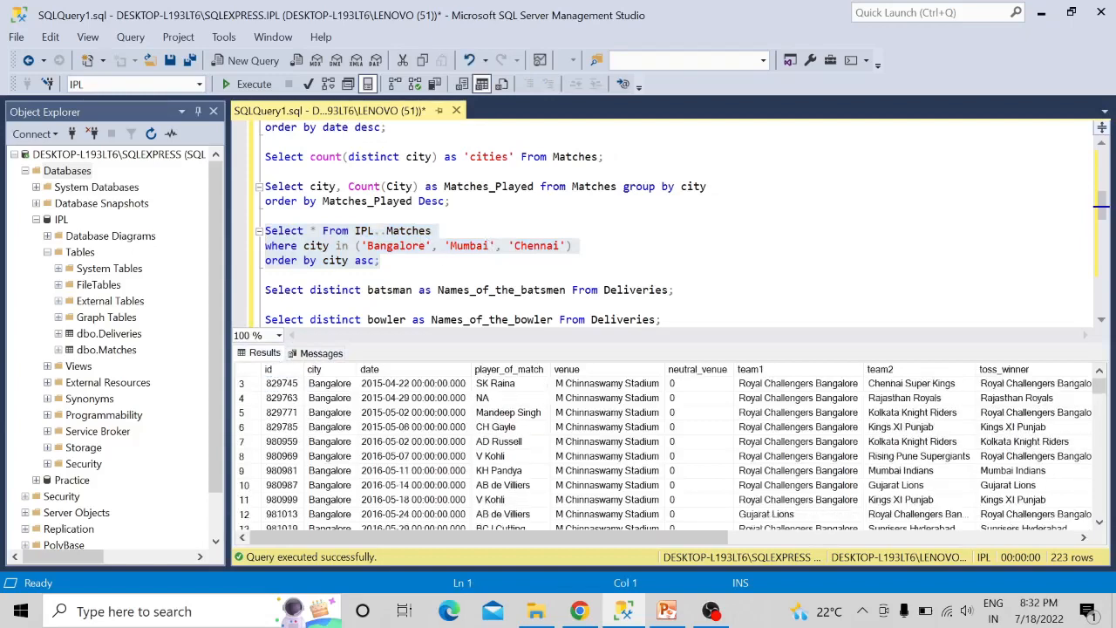
pyautogui.scroll(1, 662, 445)
pyautogui.click(267, 275)
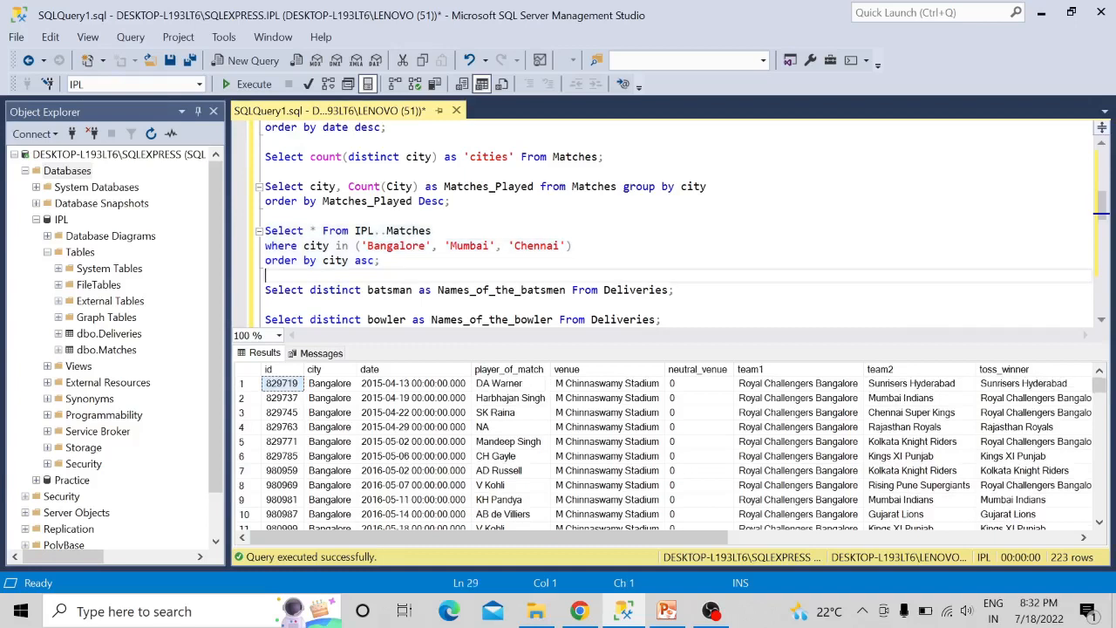
# - Run only the query that selects distinct batsman as Names_of_the_batsmen from Deliveries
pyautogui.click(676, 290)
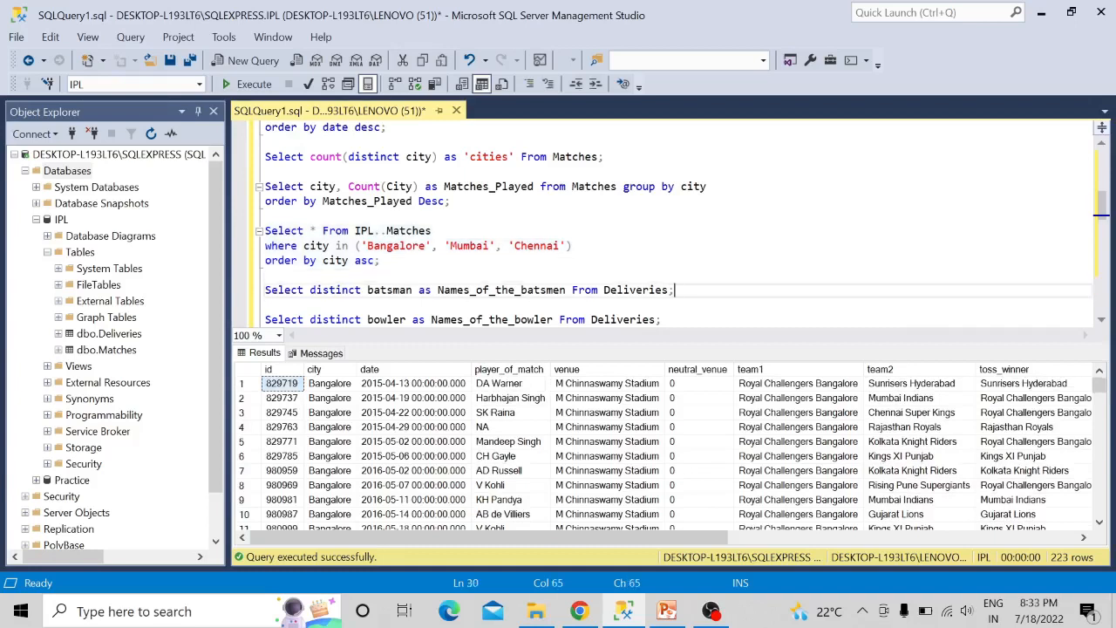
pyautogui.press('Down')
pyautogui.press('Down')
pyautogui.press('Down')
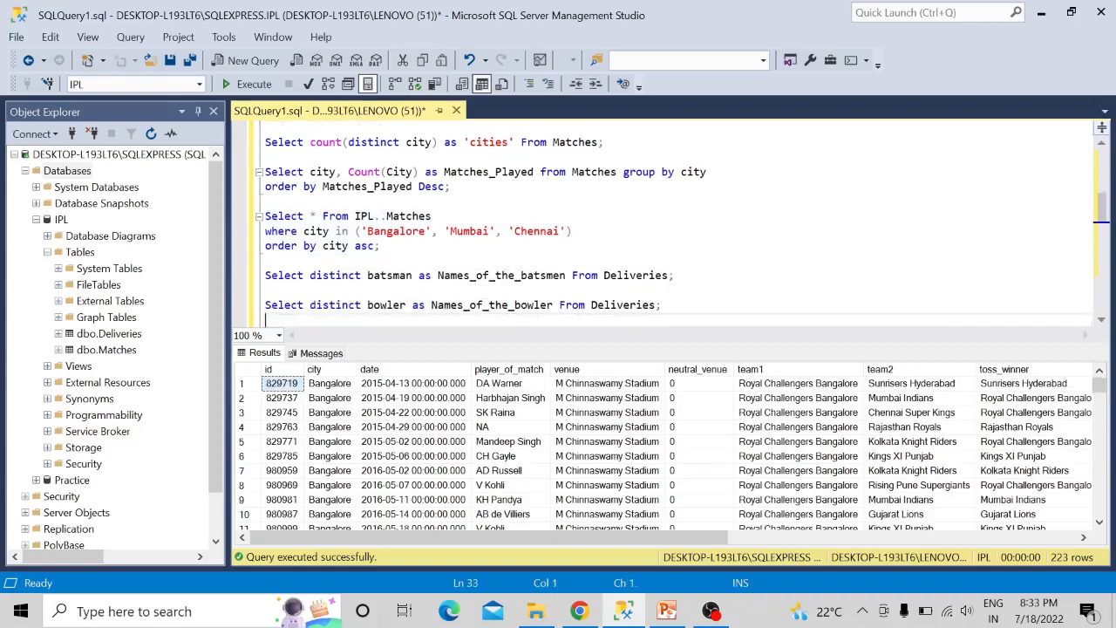
pyautogui.write('Select count(distinct batsman) as Total_batsmen From Deliveries;')
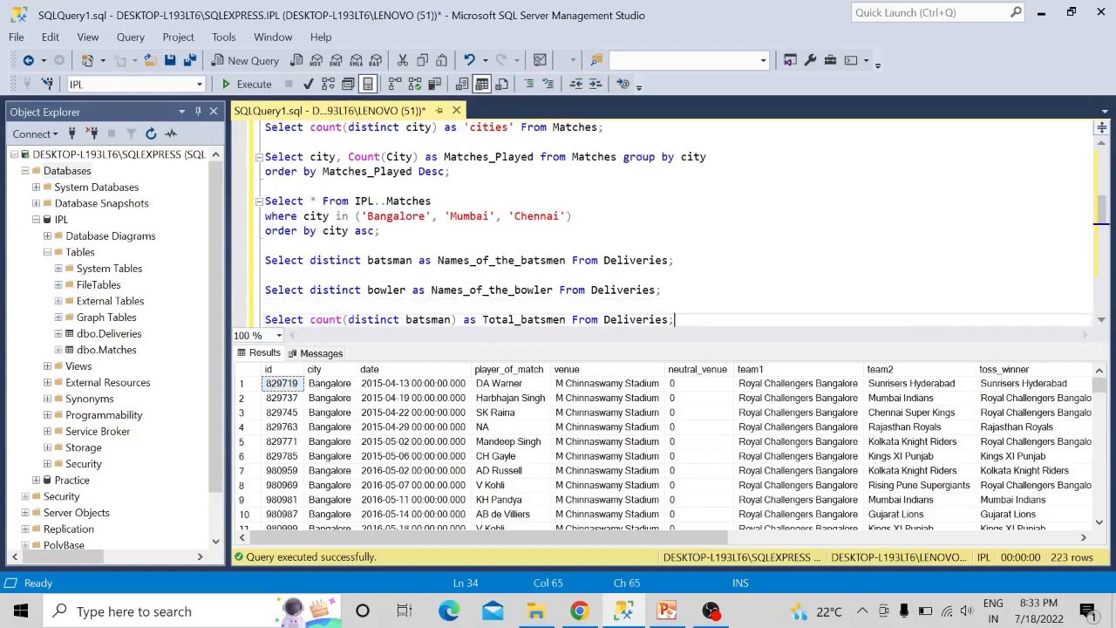
pyautogui.press('Return')
pyautogui.click(676, 305)
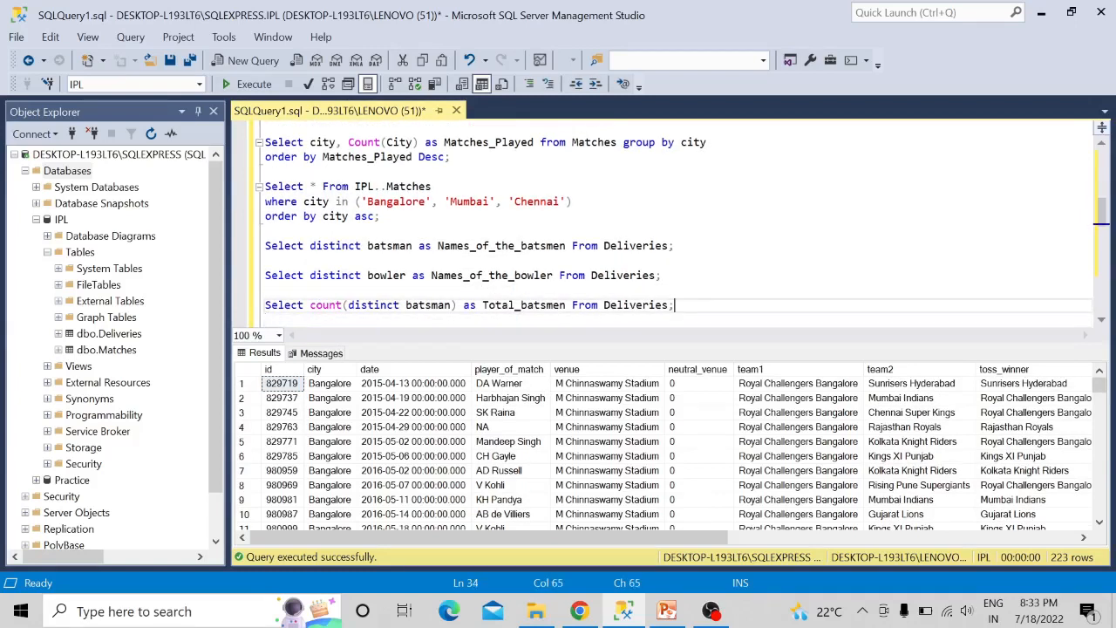
pyautogui.click(676, 246)
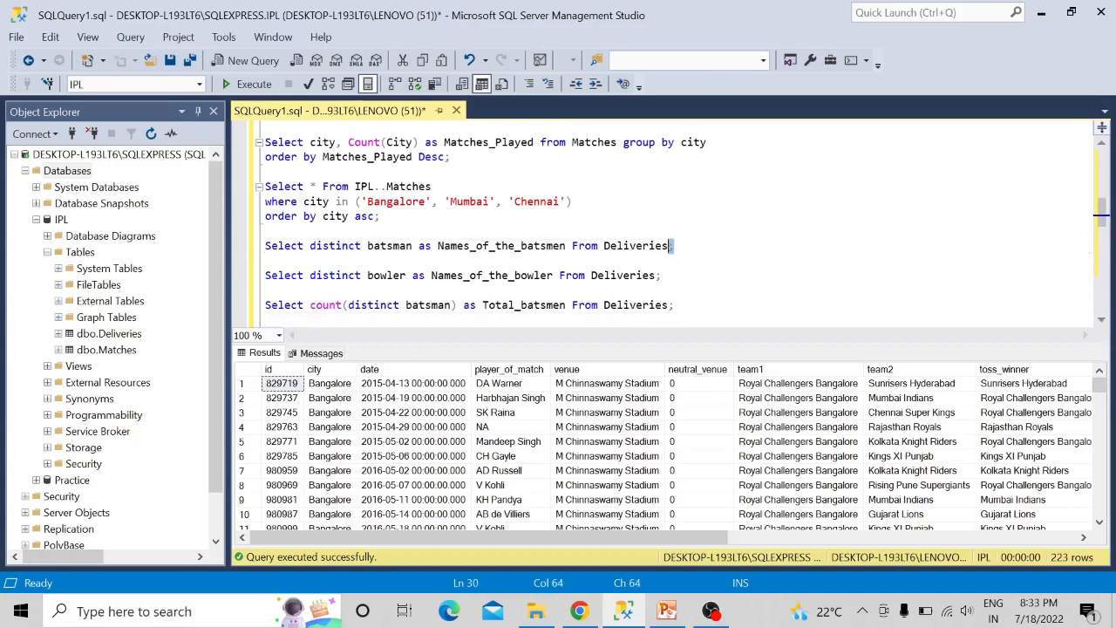
pyautogui.hotkey('ctrl', 'shift', 'Left')
pyautogui.hotkey('ctrl', 'shift', 'Left')
pyautogui.hotkey('ctrl', 'shift', 'Left')
pyautogui.hotkey('ctrl', 'shift', 'Left')
pyautogui.hotkey('ctrl', 'shift', 'Left')
pyautogui.hotkey('ctrl', 'shift', 'Left')
pyautogui.hotkey('ctrl', 'shift', 'Left')
pyautogui.hotkey('ctrl', 'shift', 'Left')
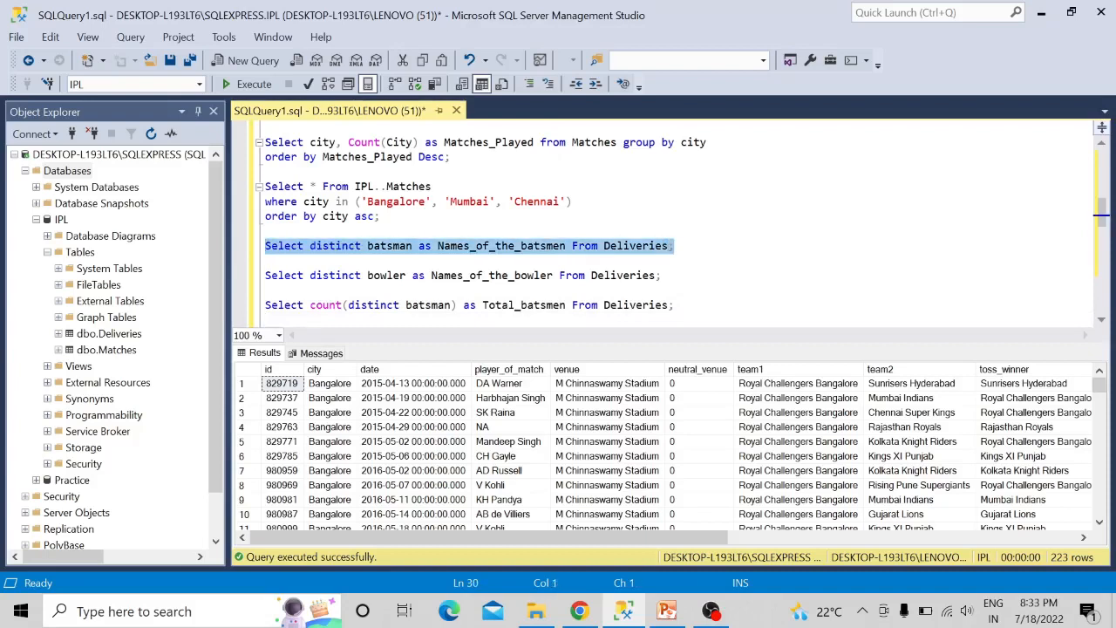
pyautogui.press('F5')
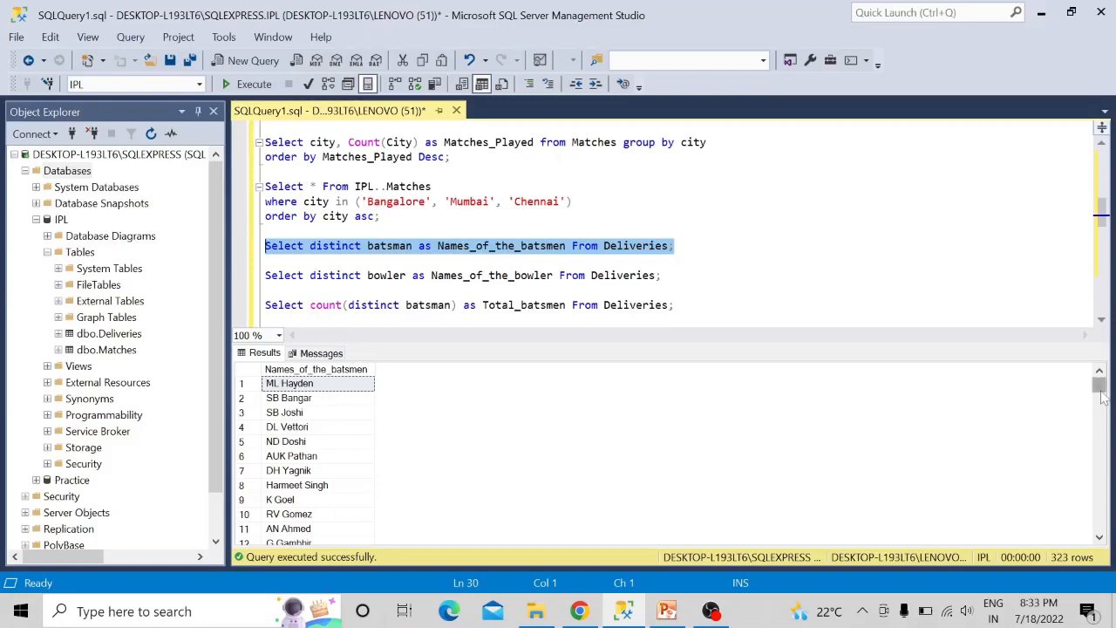
# - Look further through the batsmen names, and run only the query selecting distinct bowler as Names_of_the_bowler from Deliveries
pyautogui.moveTo(1100, 396); pyautogui.dragTo(1089, 435)
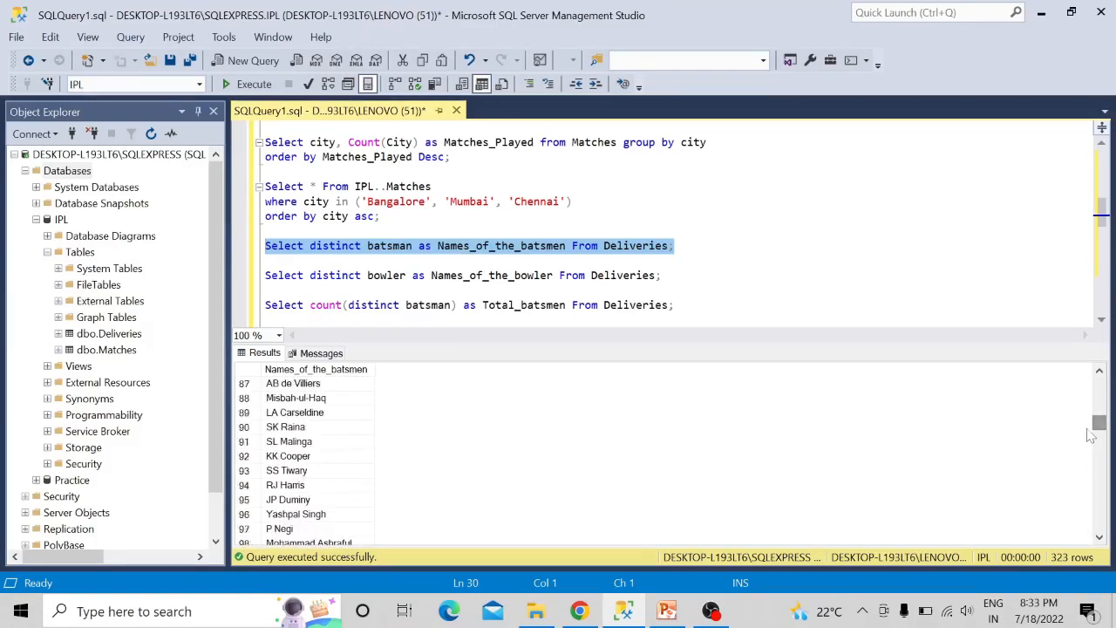
pyautogui.moveTo(668, 277); pyautogui.dragTo(267, 278)
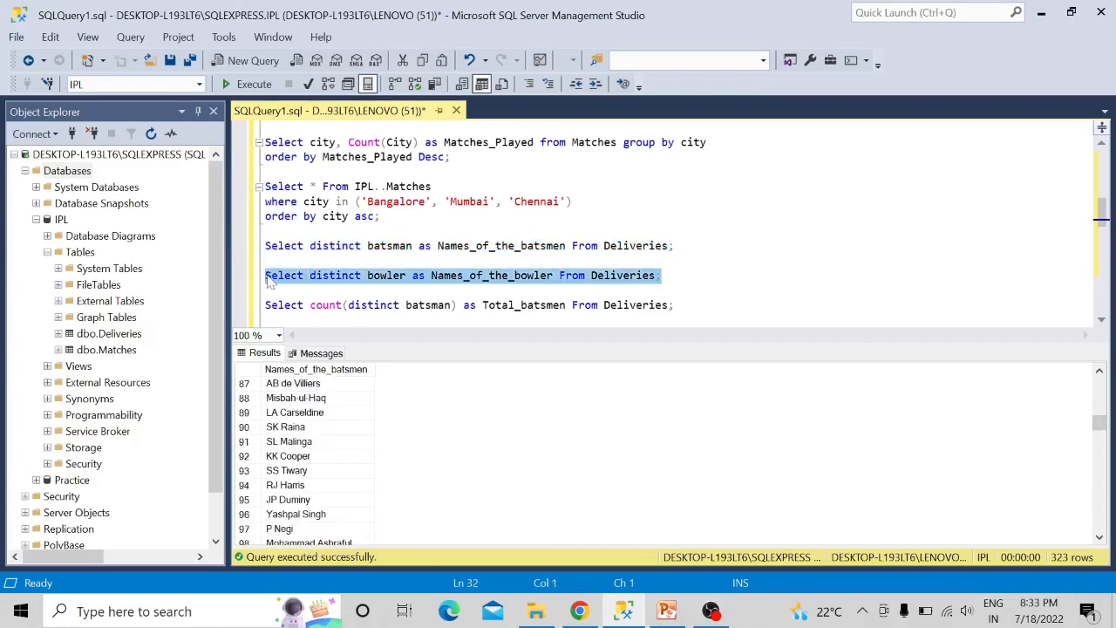
pyautogui.press('F5')
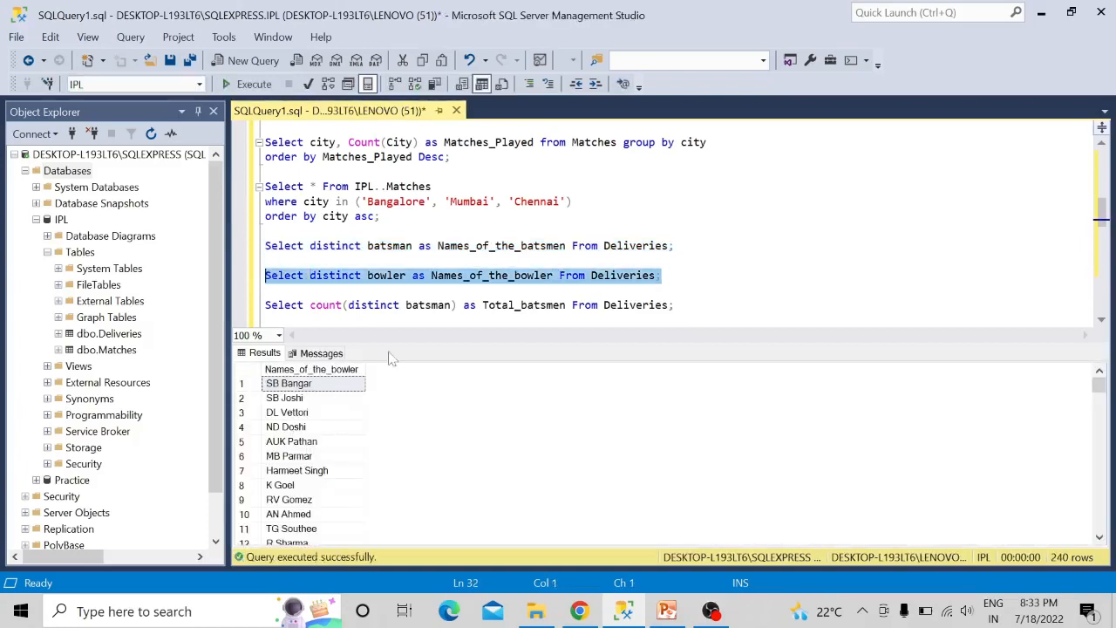
# - Run separately the queries counting distinct batsman as Total_batsmen and distinct bowler as Total_Bowlers from Deliveries
pyautogui.moveTo(678, 305); pyautogui.dragTo(253, 315)
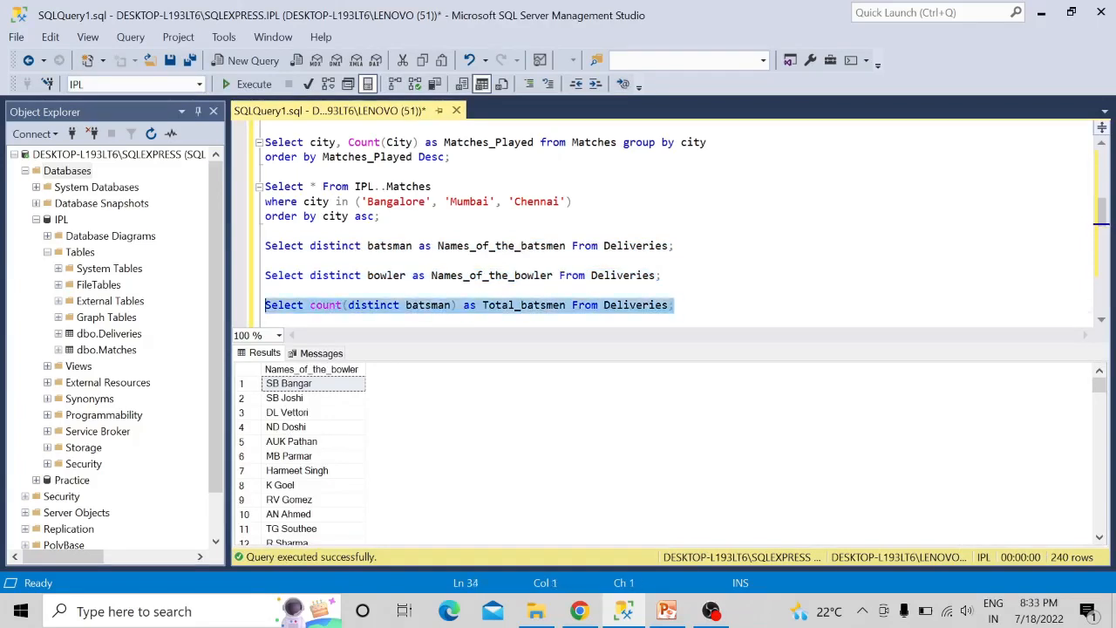
pyautogui.press('F5')
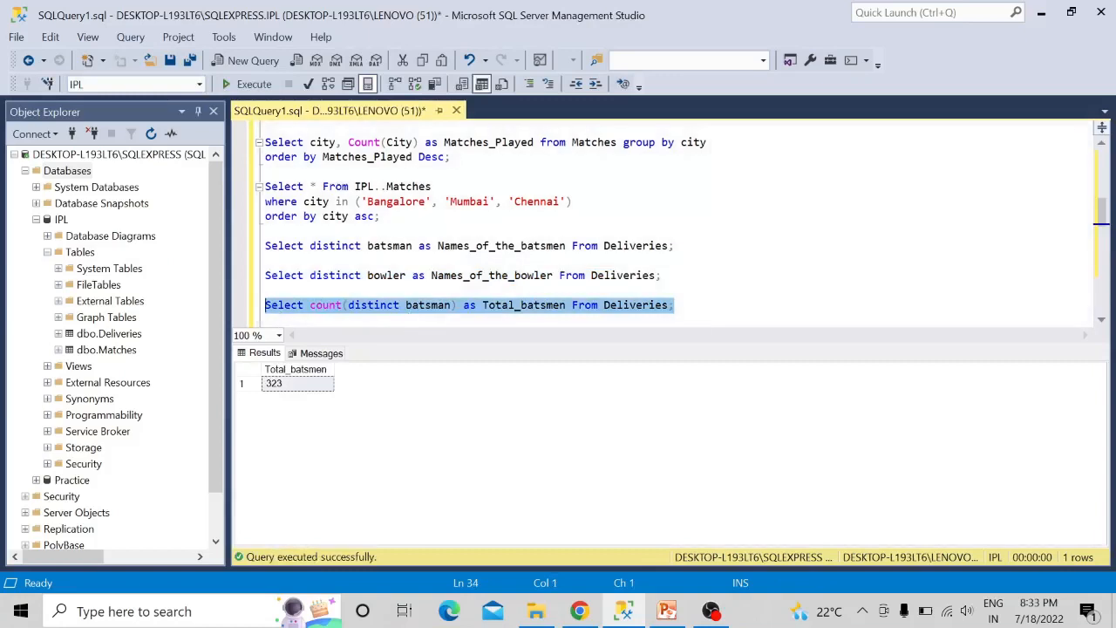
pyautogui.moveTo(1105, 210); pyautogui.dragTo(1103, 223)
pyautogui.click(668, 200)
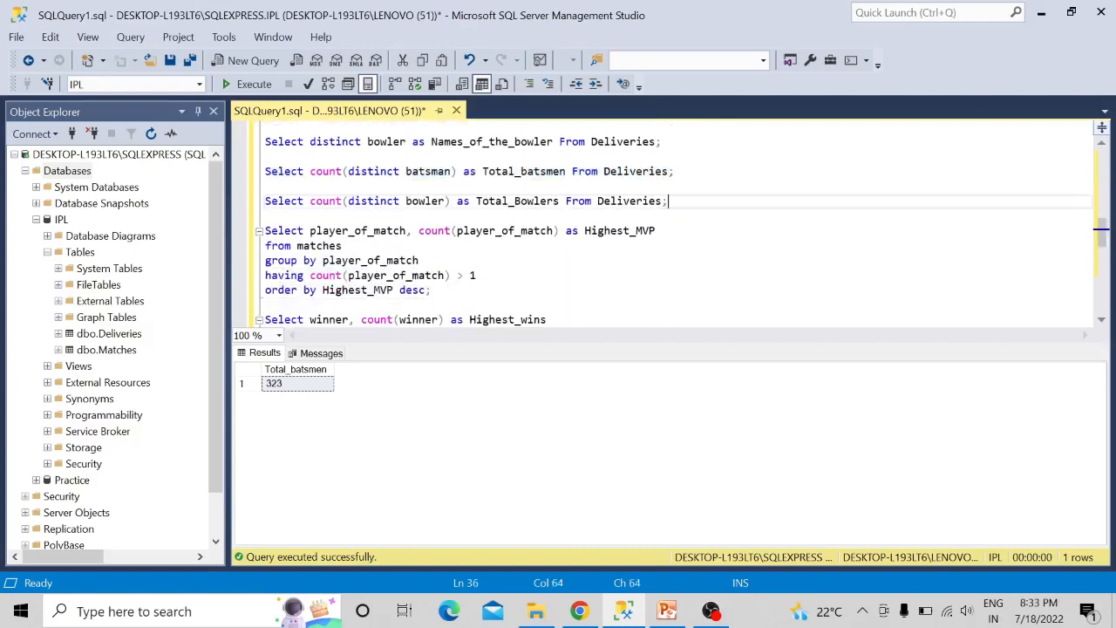
pyautogui.moveTo(668, 200); pyautogui.dragTo(265, 201)
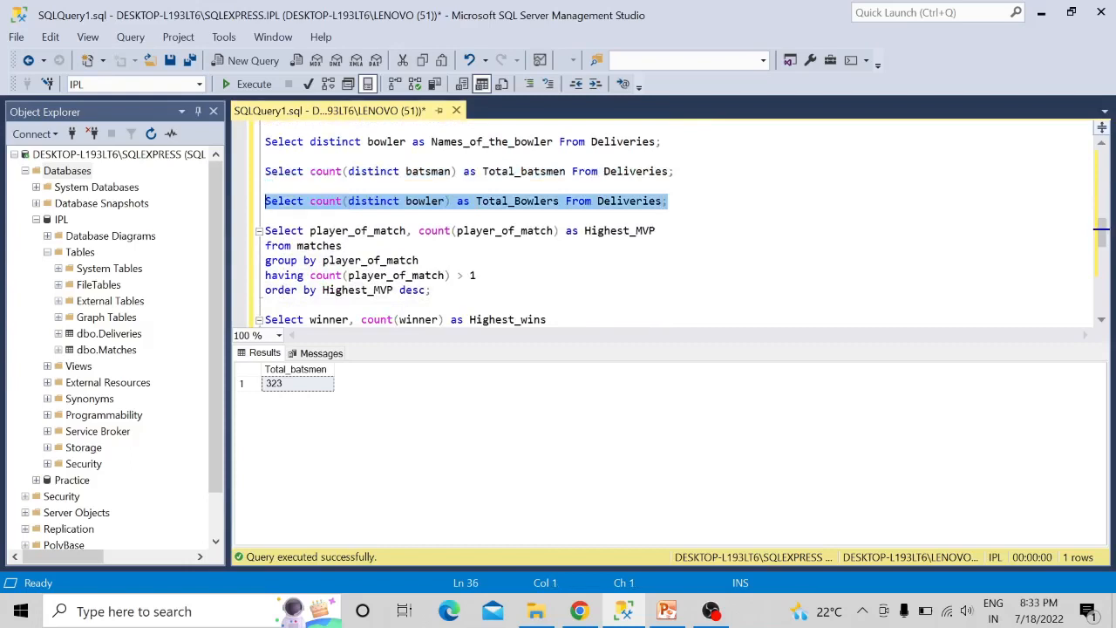
pyautogui.press('F5')
# - Run only the query counting player_of_match as Highest_MVP from matches, having a count > 1 and ordered by Highest_MVP desc
pyautogui.click(433, 290)
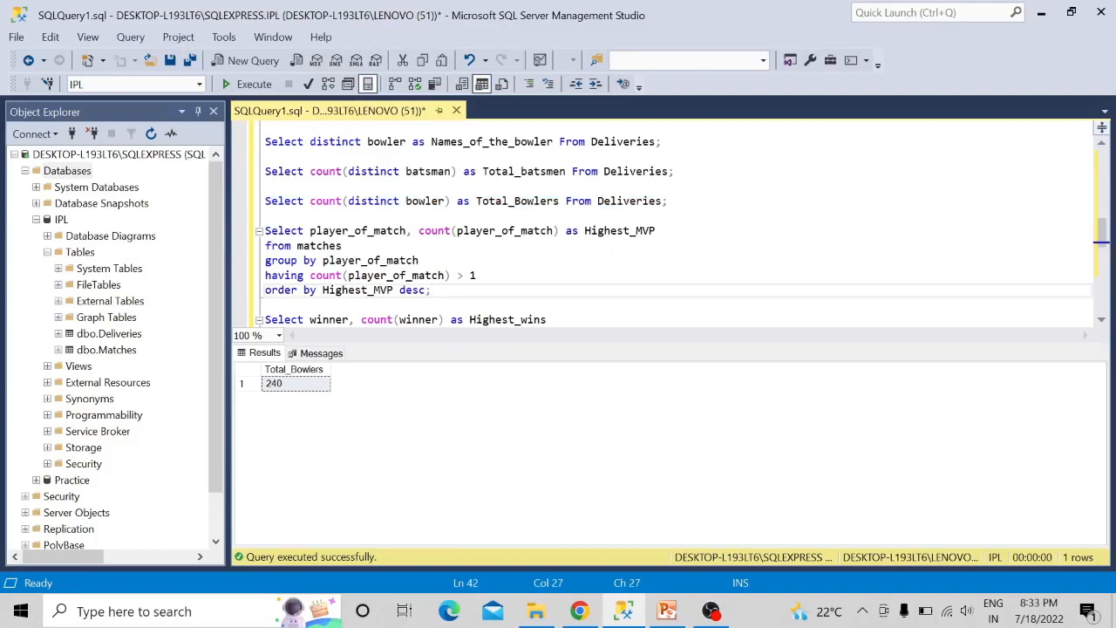
pyautogui.moveTo(432, 290); pyautogui.dragTo(267, 231)
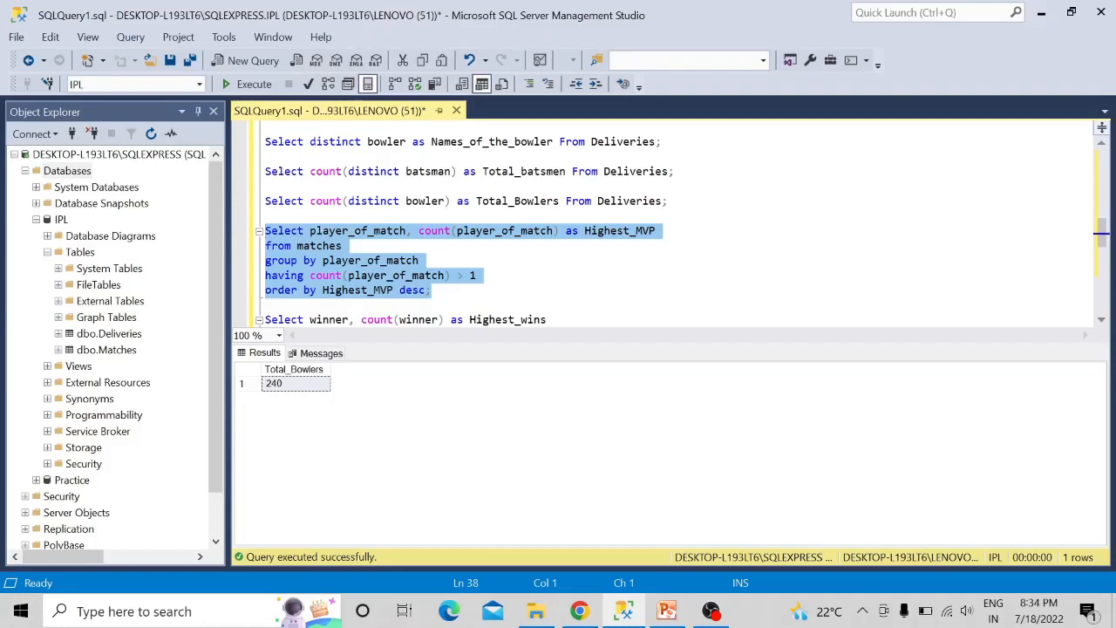
pyautogui.press('F5')
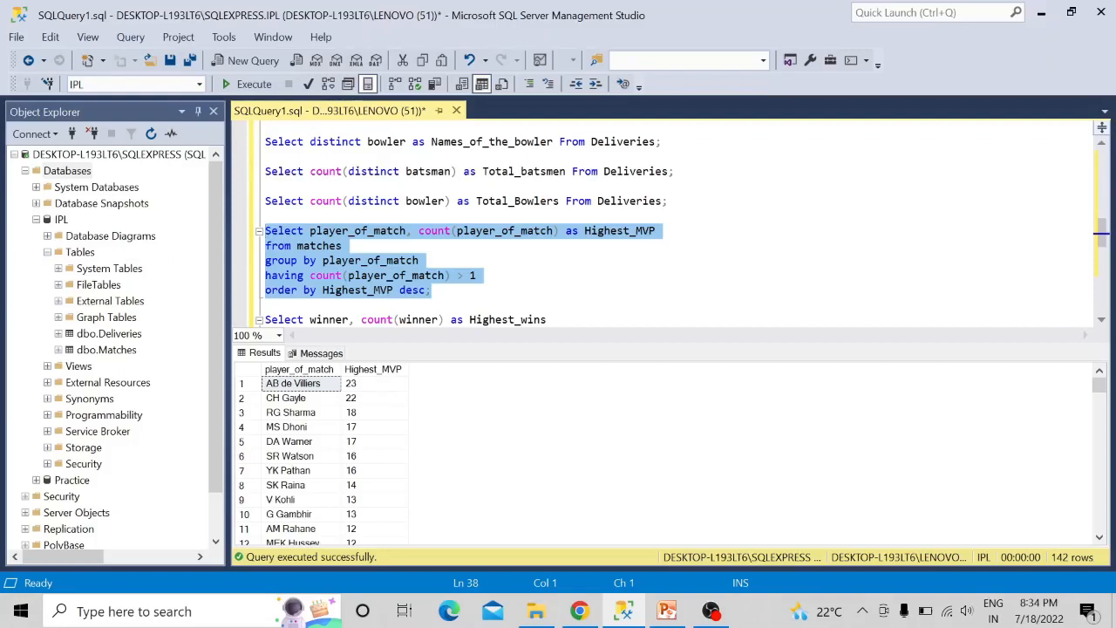
# - Run only the query counting winner as Highest_wins from matches, grouped by winner, having a count > 1 and ordered by Highest_wins desc
pyautogui.click(420, 260)
pyautogui.press('Down')
pyautogui.press('Down')
pyautogui.press('Down')
pyautogui.press('Down')
pyautogui.press('Down')
pyautogui.press('Down')
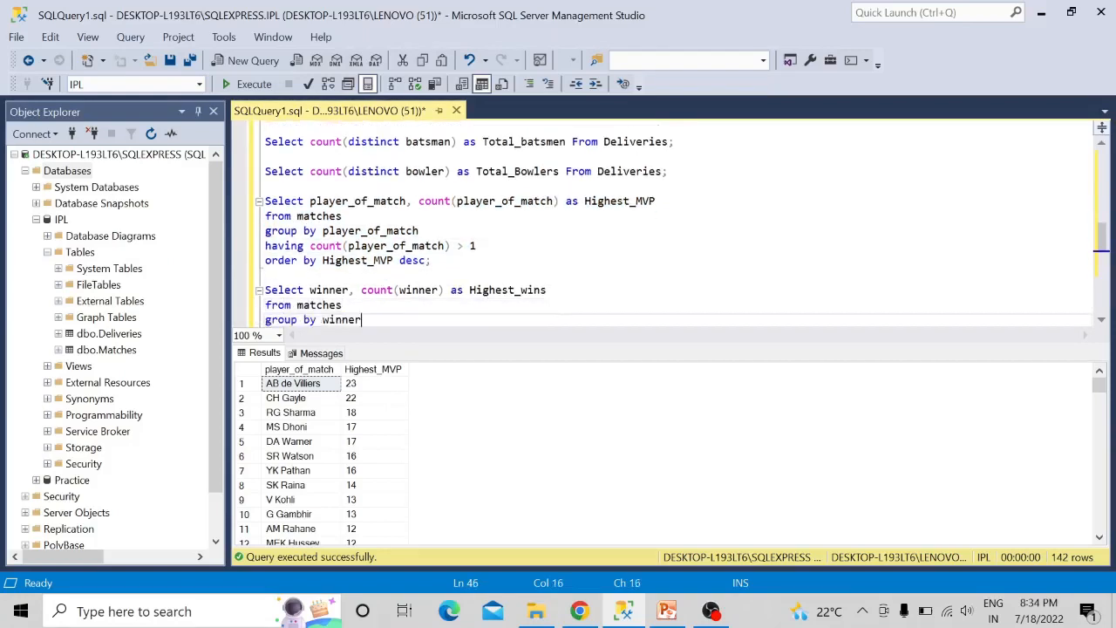
pyautogui.press('Down')
pyautogui.press('Down')
pyautogui.press('Down')
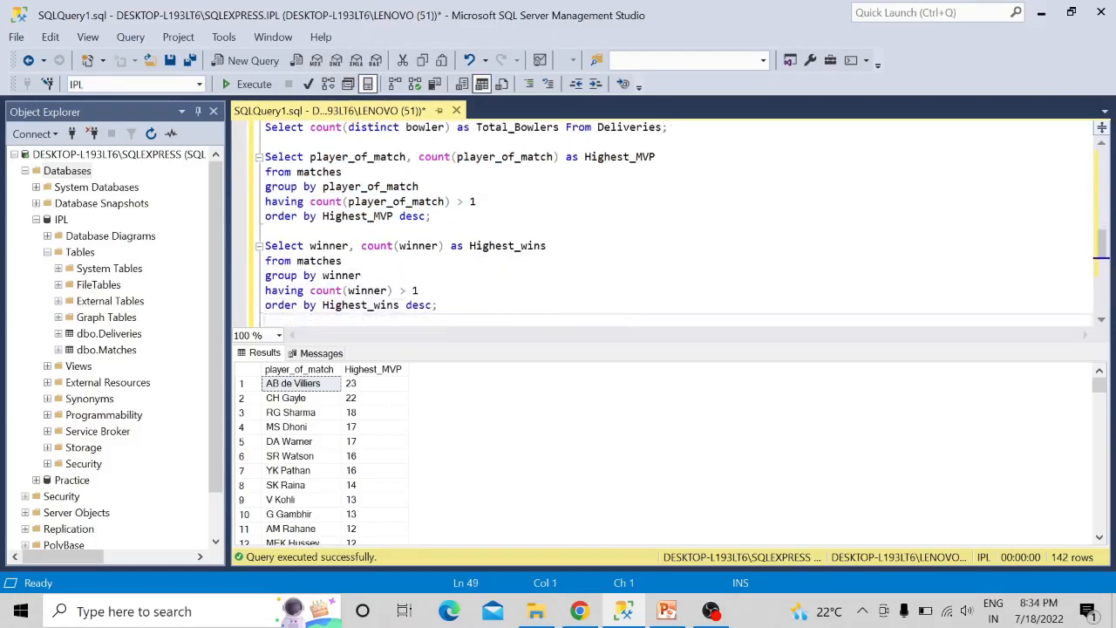
pyautogui.press('Return')
pyautogui.write('Select bowler, count(bowler) as Highest_delievry_by_a_player')
pyautogui.click(440, 319)
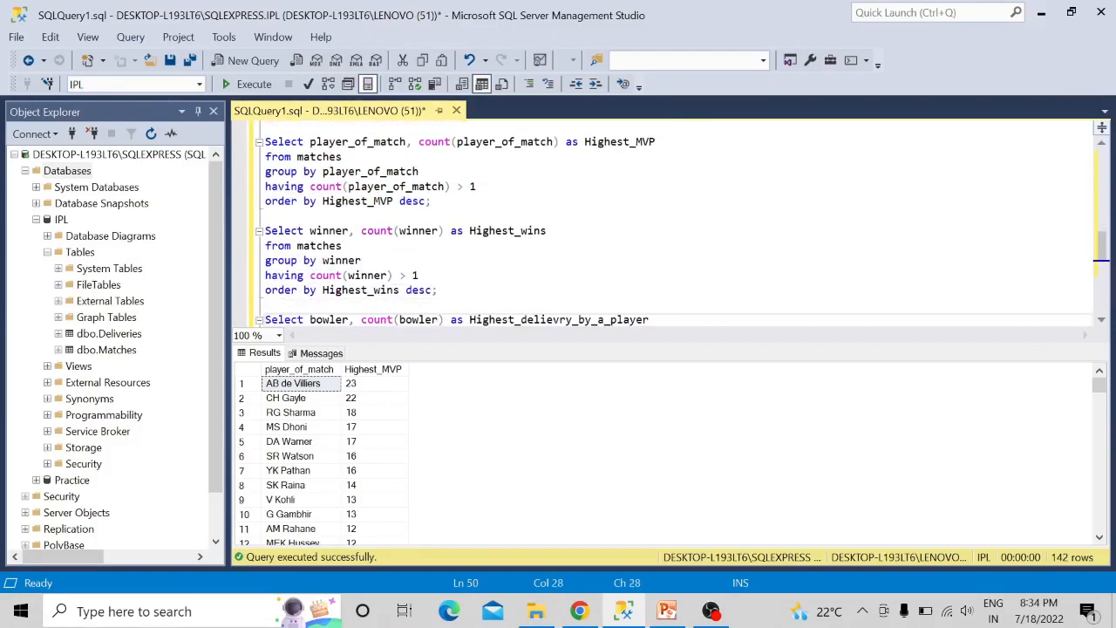
pyautogui.press('Up')
pyautogui.press('Up')
pyautogui.hotkey('shift', 'Left')
pyautogui.hotkey('shift', 'Left')
pyautogui.hotkey('shift', 'Left')
pyautogui.hotkey('shift', 'Left')
pyautogui.hotkey('shift', 'Left')
pyautogui.hotkey('shift', 'Left')
pyautogui.hotkey('shift', 'Left')
pyautogui.hotkey('shift', 'Left')
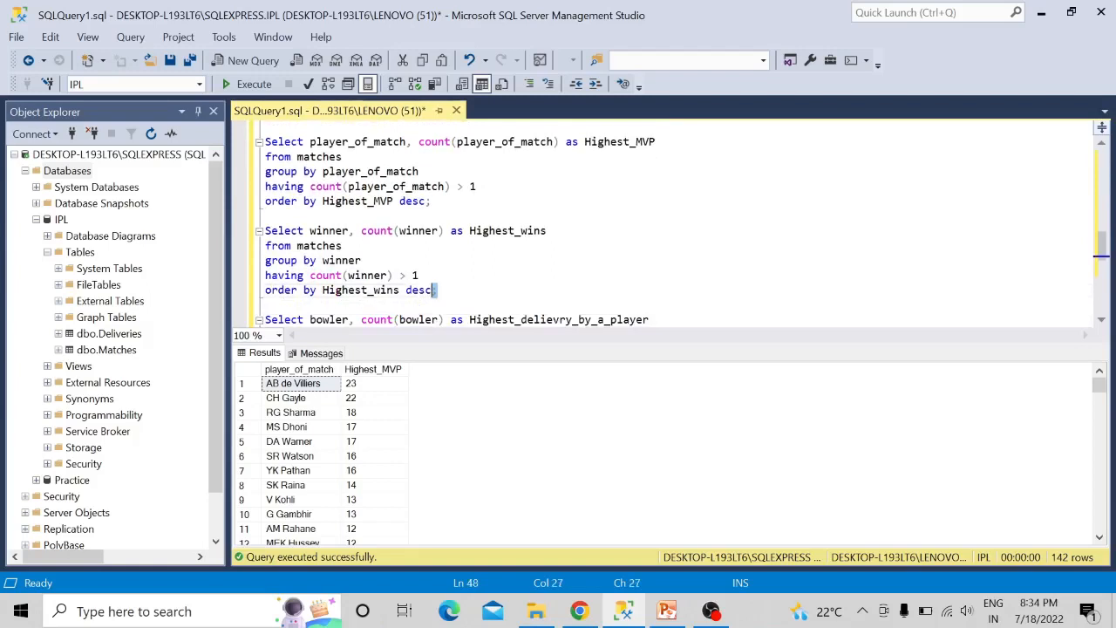
pyautogui.hotkey('shift', 'Left')
pyautogui.hotkey('shift', 'Left')
pyautogui.hotkey('shift', 'Left')
pyautogui.hotkey('shift', 'Left')
pyautogui.hotkey('shift', 'Left')
pyautogui.hotkey('shift', 'Left')
pyautogui.hotkey('shift', 'Left')
pyautogui.hotkey('shift', 'Left')
pyautogui.hotkey('shift', 'Left')
pyautogui.hotkey('shift', 'Left')
pyautogui.hotkey('shift', 'Left')
pyautogui.hotkey('shift', 'Left')
pyautogui.hotkey('shift', 'Left')
pyautogui.hotkey('shift', 'Left')
pyautogui.hotkey('shift', 'Left')
pyautogui.hotkey('shift', 'Left')
pyautogui.hotkey('shift', 'Left')
pyautogui.hotkey('shift', 'Left')
pyautogui.hotkey('shift', 'Left')
pyautogui.hotkey('shift', 'Left')
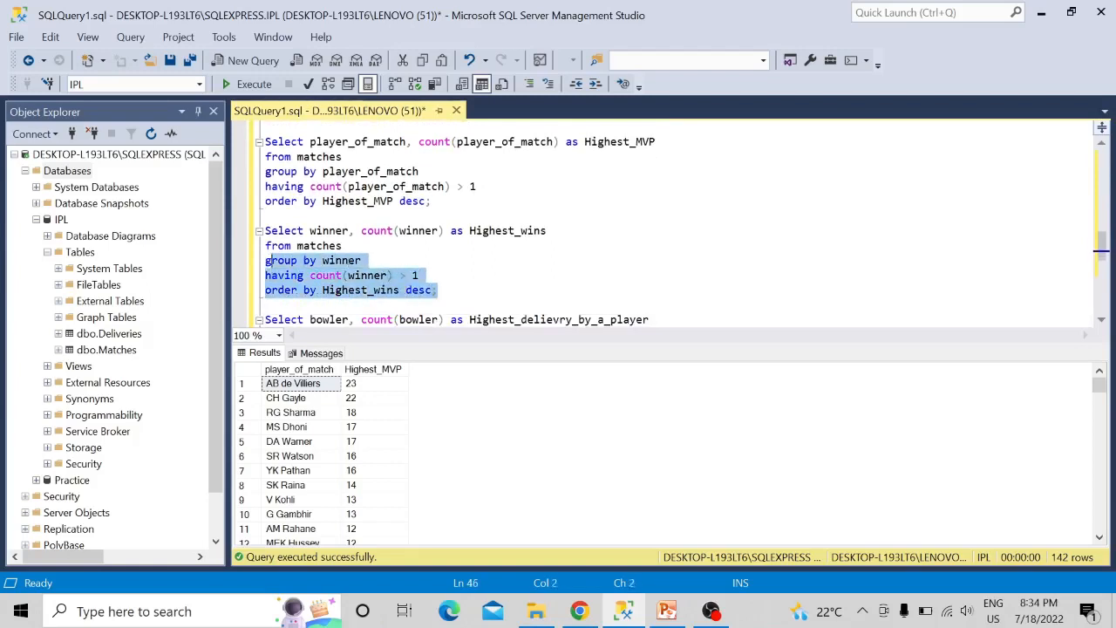
pyautogui.hotkey('shift', 'Left')
pyautogui.hotkey('shift', 'Left')
pyautogui.hotkey('shift', 'Left')
pyautogui.hotkey('shift', 'Left')
pyautogui.hotkey('shift', 'Left')
pyautogui.hotkey('shift', 'Left')
pyautogui.hotkey('shift', 'Left')
pyautogui.hotkey('shift', 'Left')
pyautogui.hotkey('shift', 'Left')
pyautogui.hotkey('shift', 'Left')
pyautogui.hotkey('shift', 'Left')
pyautogui.hotkey('shift', 'Left')
pyautogui.hotkey('shift', 'Left')
pyautogui.hotkey('shift', 'Left')
pyautogui.hotkey('shift', 'Left')
pyautogui.hotkey('shift', 'Left')
pyautogui.hotkey('shift', 'Left')
pyautogui.hotkey('shift', 'Left')
pyautogui.hotkey('shift', 'Left')
pyautogui.hotkey('shift', 'Left')
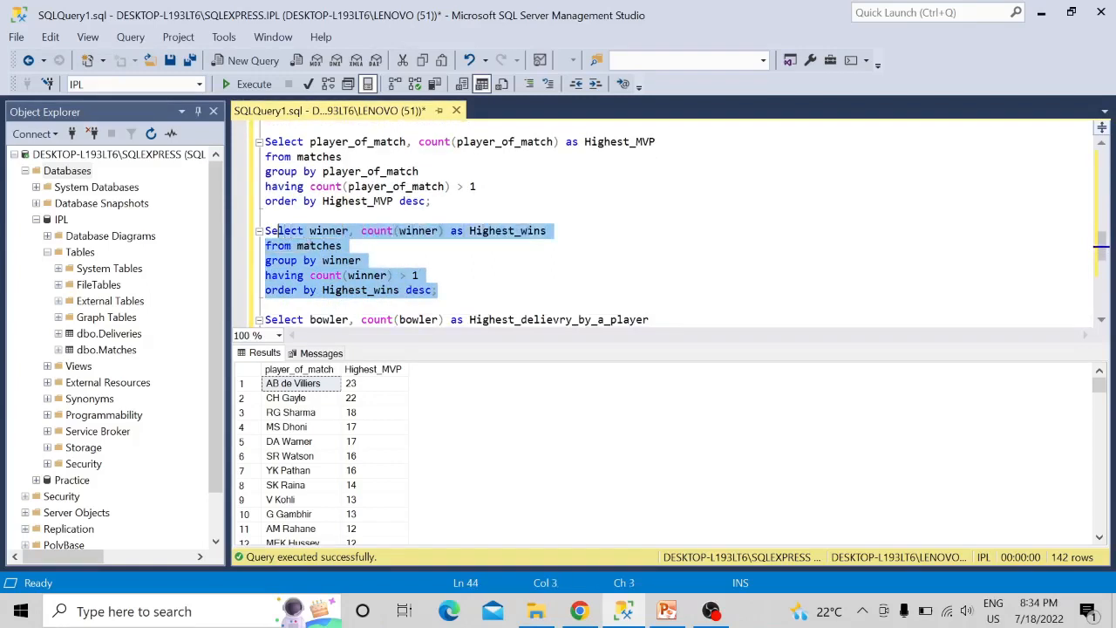
pyautogui.hotkey('shift', 'Left')
pyautogui.press('F5')
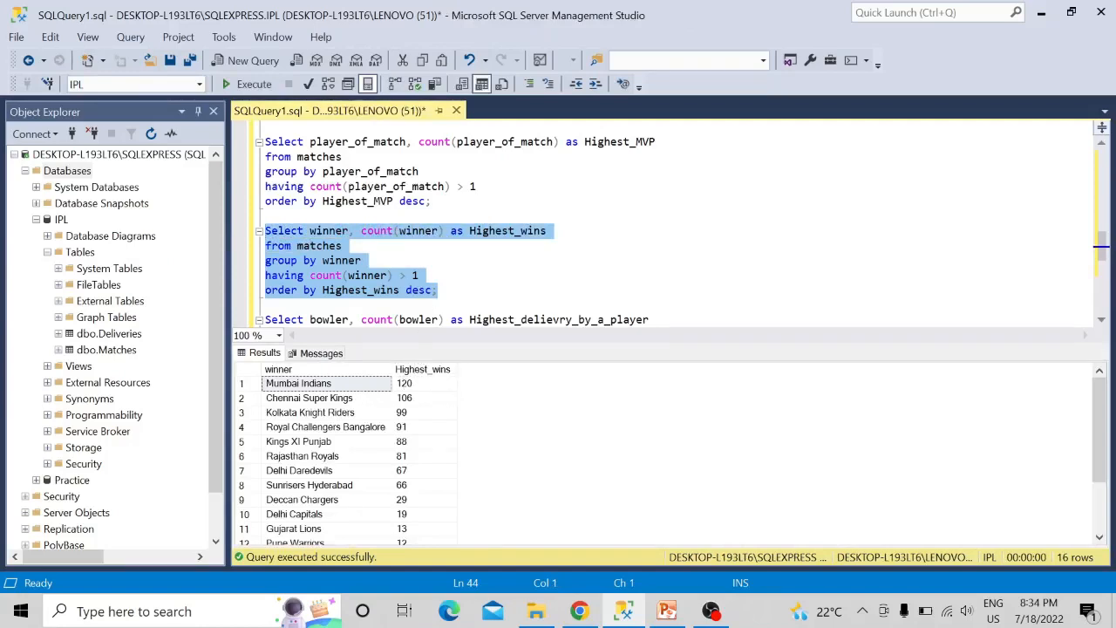
# - Run only the query counting bowler as Highest_delievry_by_a_player from Deliveries, grouped by bowler, having a count > 1, in descending order
pyautogui.click(438, 290)
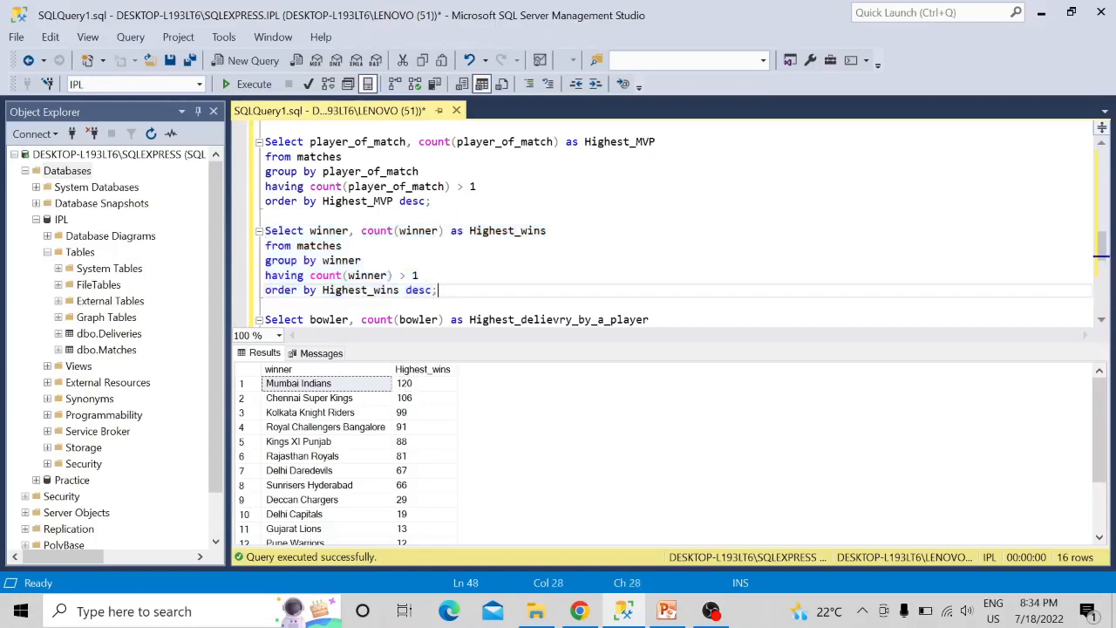
pyautogui.press('Down')
pyautogui.press('Down')
pyautogui.press('Down')
pyautogui.press('Down')
pyautogui.press('Down')
pyautogui.press('Down')
pyautogui.press('Down')
pyautogui.press('Down')
pyautogui.press('Down')
pyautogui.press('Down')
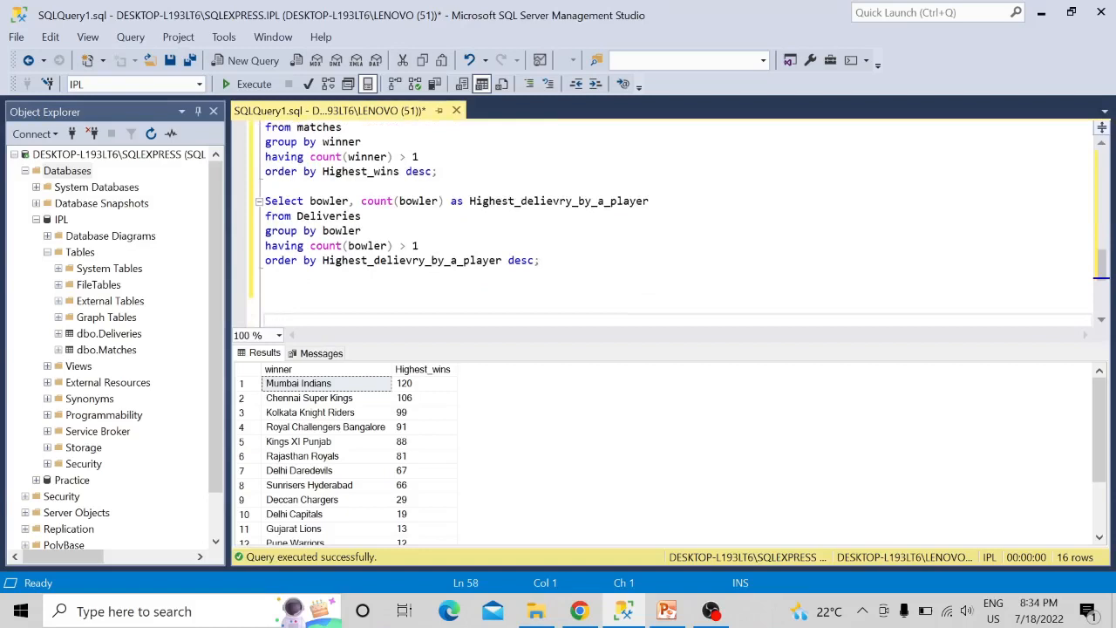
pyautogui.moveTo(541, 261); pyautogui.dragTo(267, 200)
pyautogui.press('F5')
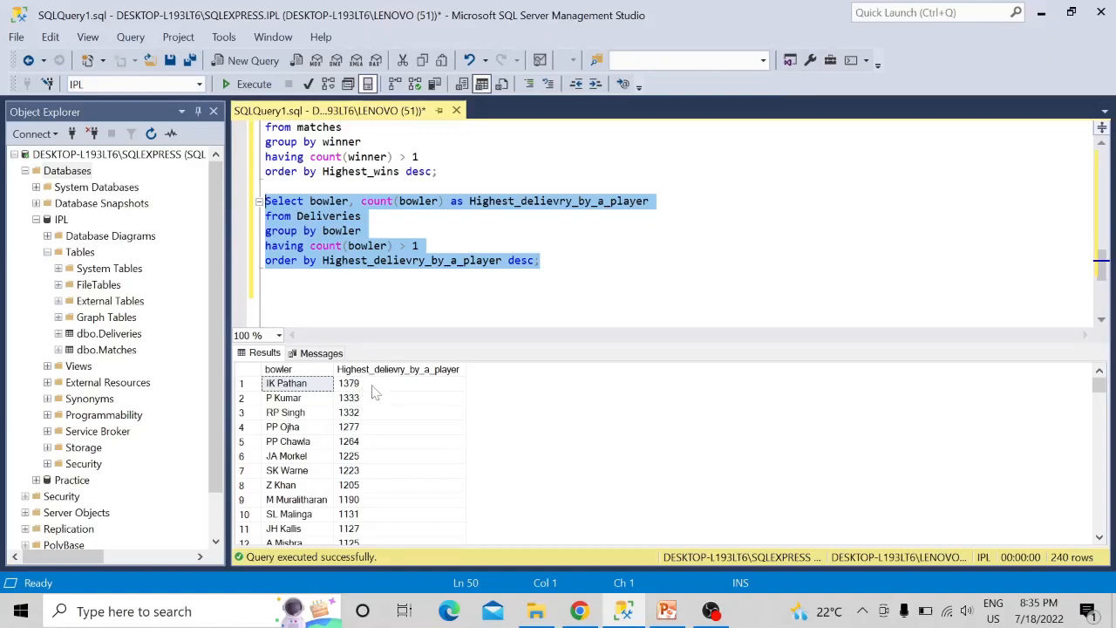
pyautogui.click(611, 261)
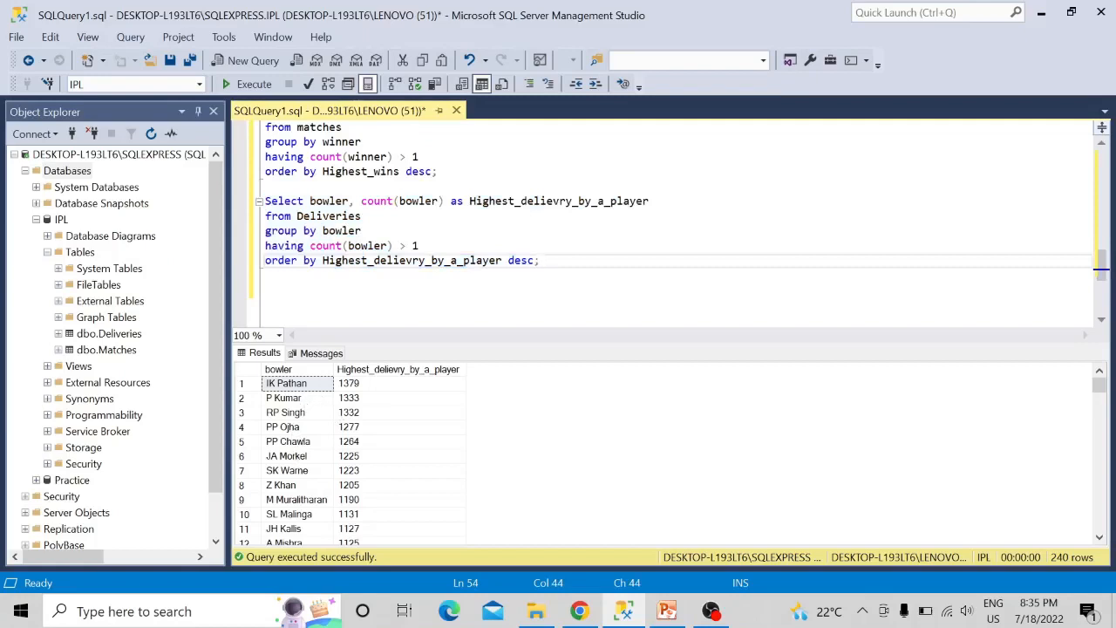
pyautogui.scroll(4, 663, 222)
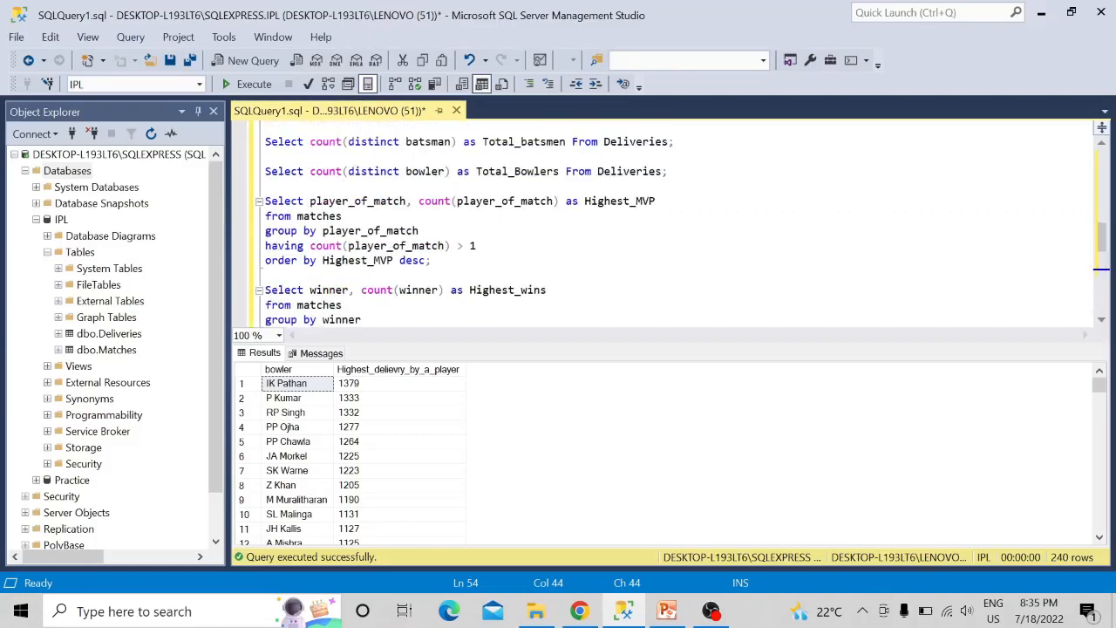
pyautogui.scroll(5, 662, 222)
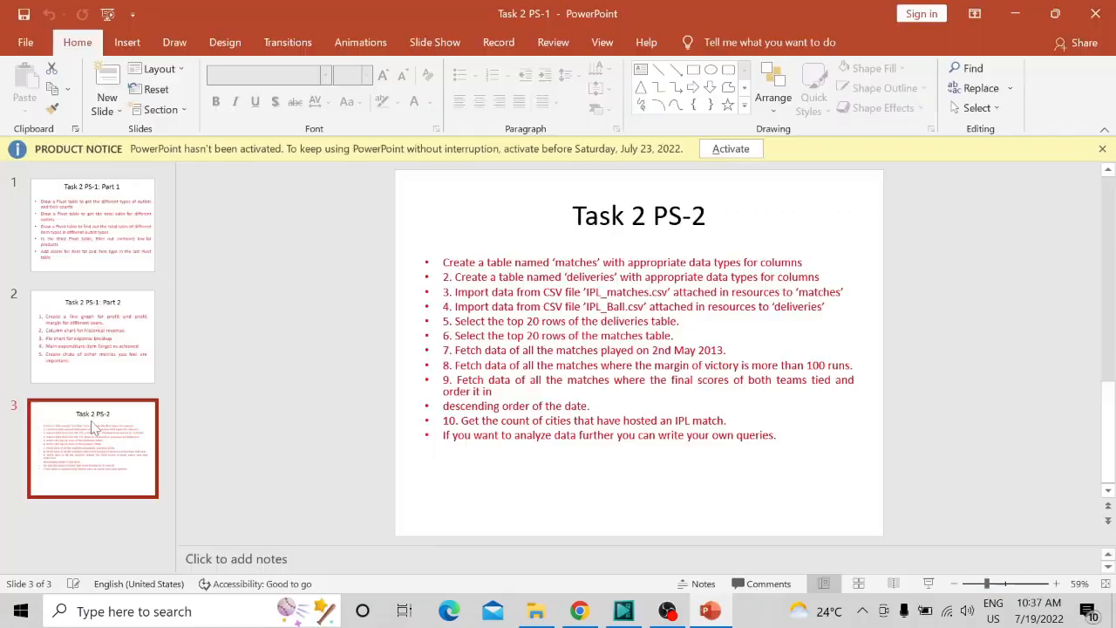